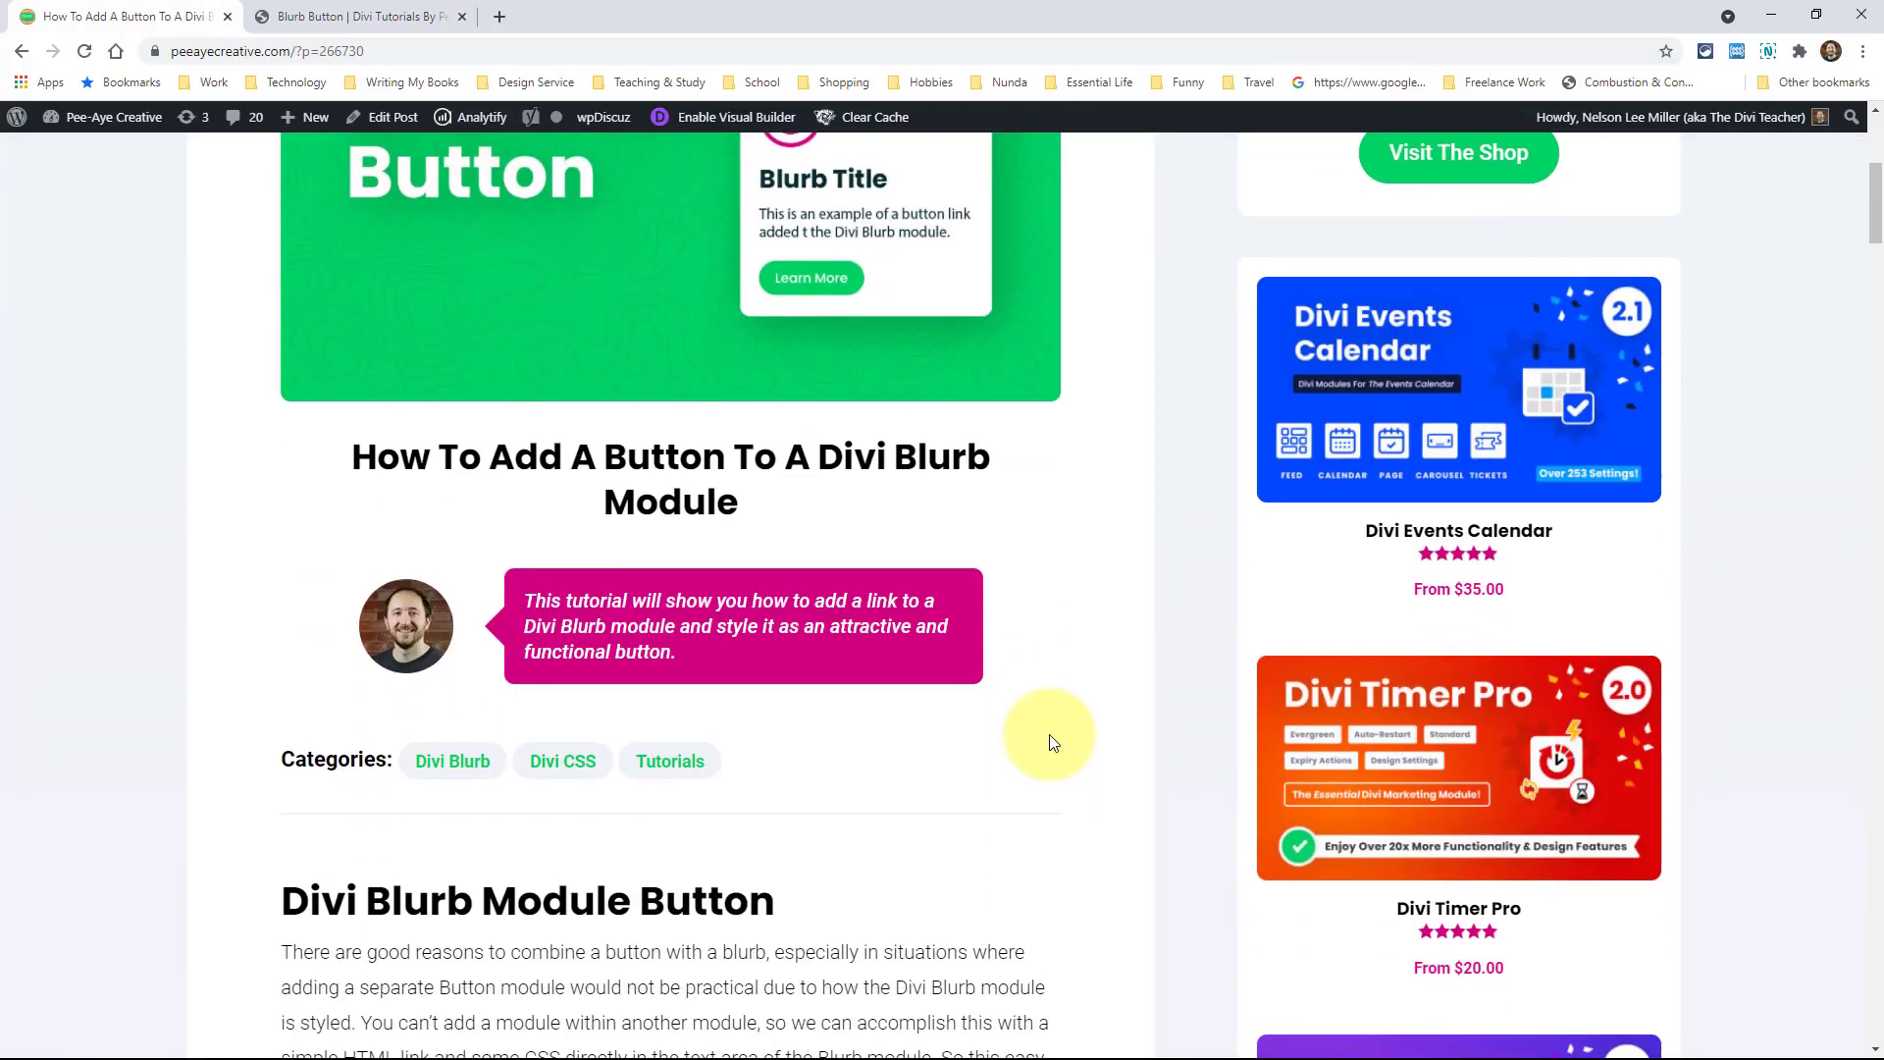
{"action": "scroll", "coordinate": [1050, 742], "scroll_direction": "down", "scroll_amount": 12}
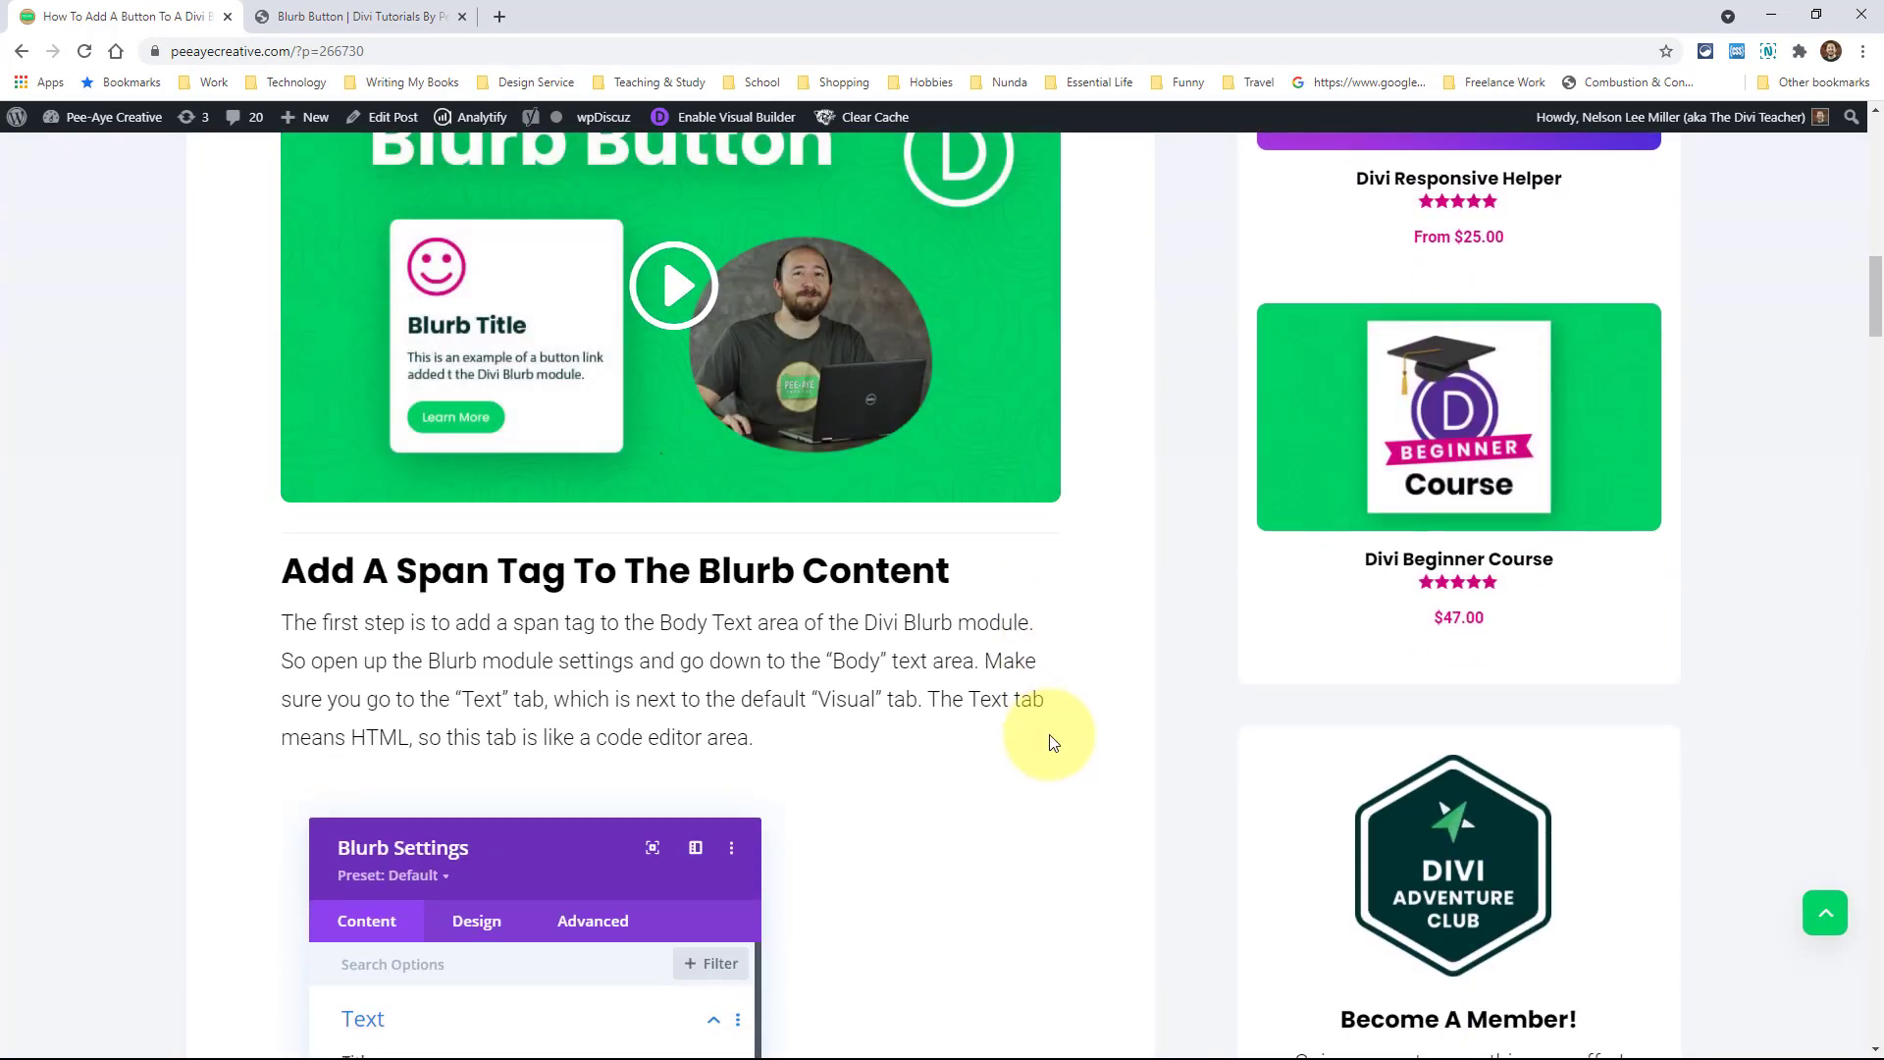
Scroll the tutorial article to the 'Add A Span Tag To The Blurb Content' Body Text instructions
{"action": "scroll", "coordinate": [1049, 742], "scroll_direction": "down", "scroll_amount": 2}
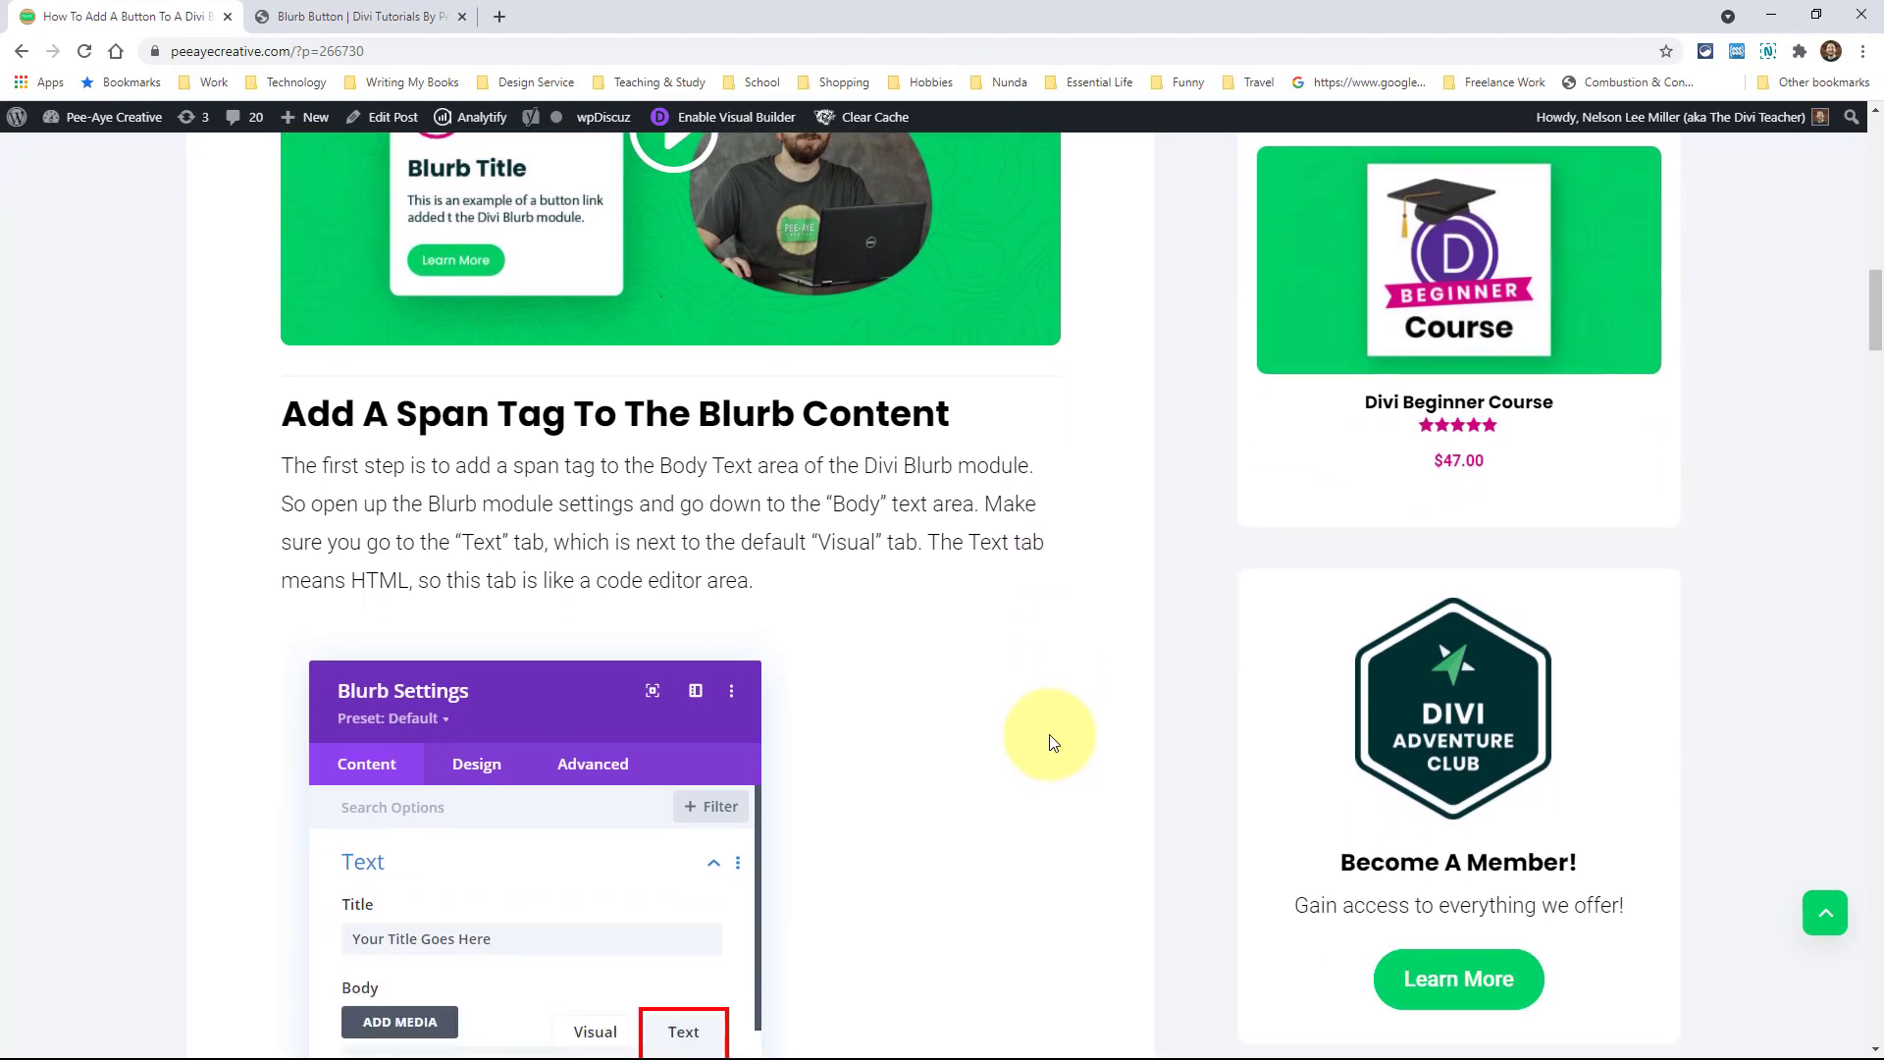
{"action": "scroll", "coordinate": [1049, 743], "scroll_direction": "down", "scroll_amount": 3}
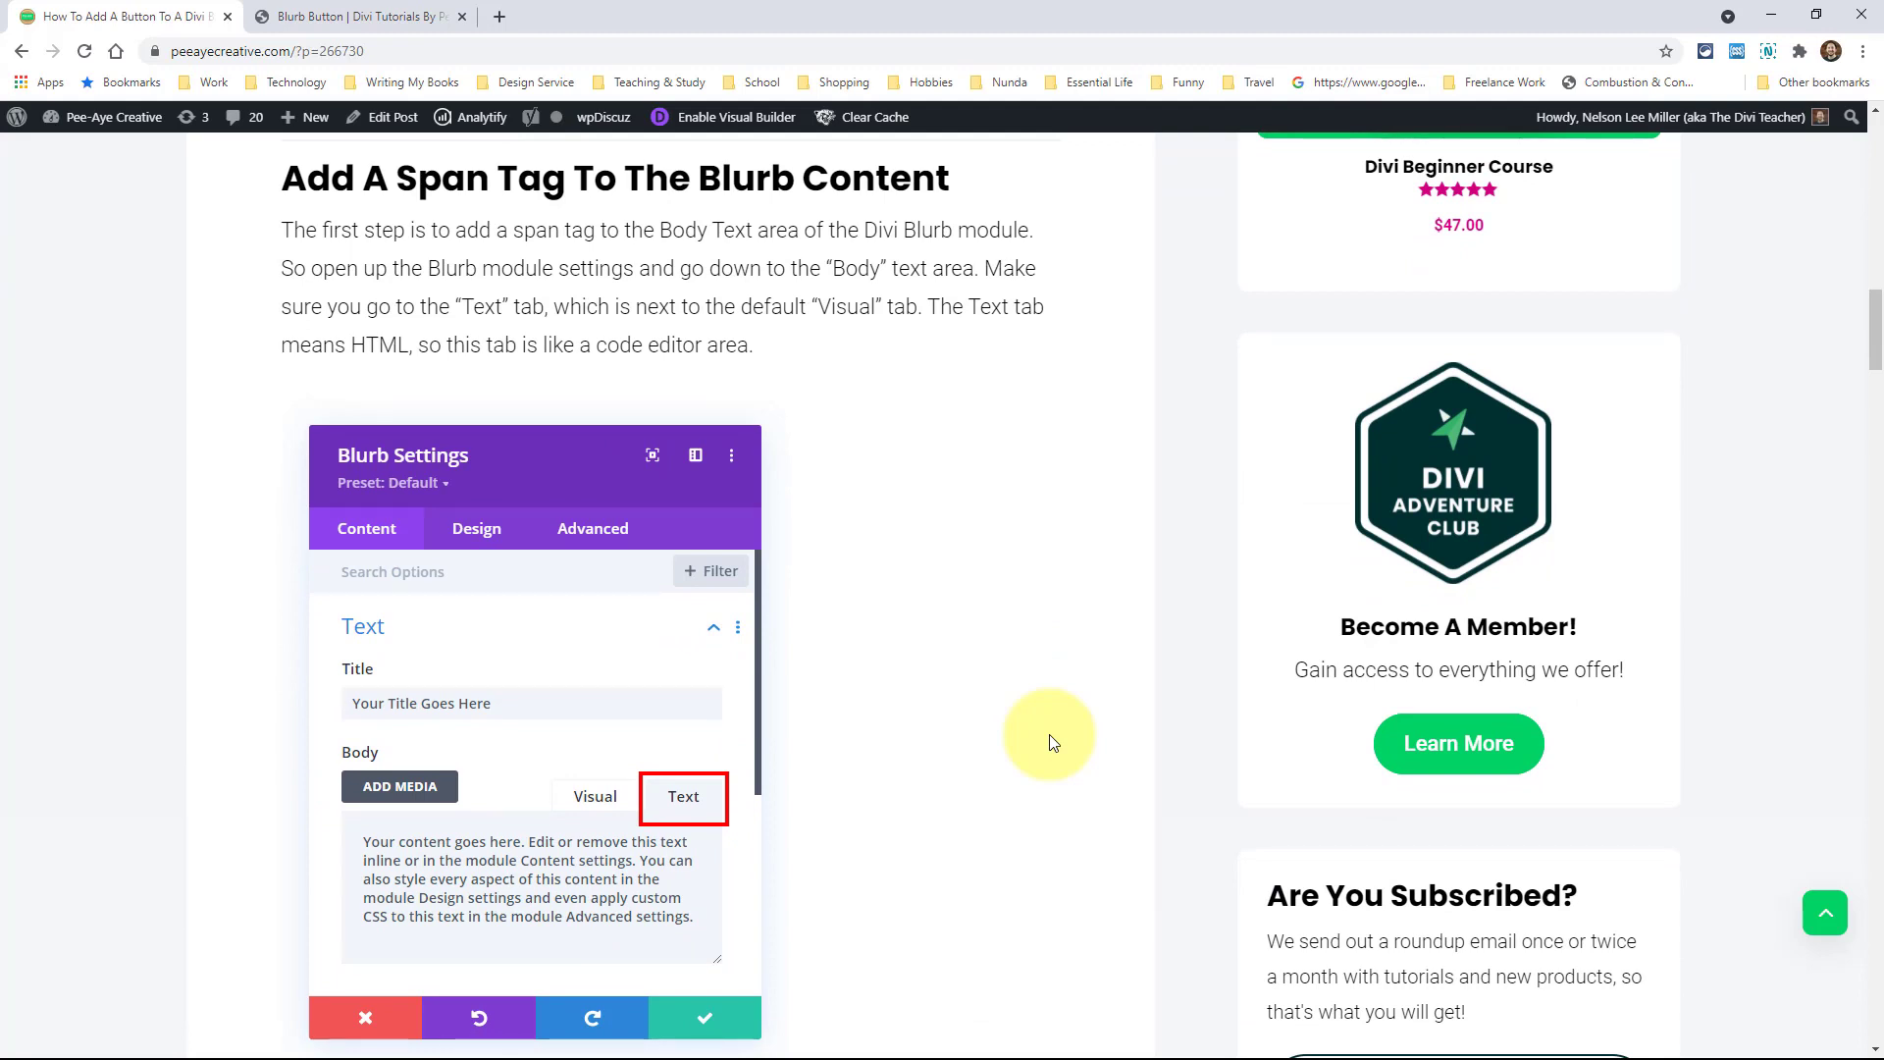
{"action": "scroll", "coordinate": [1049, 743], "scroll_direction": "down", "scroll_amount": 1}
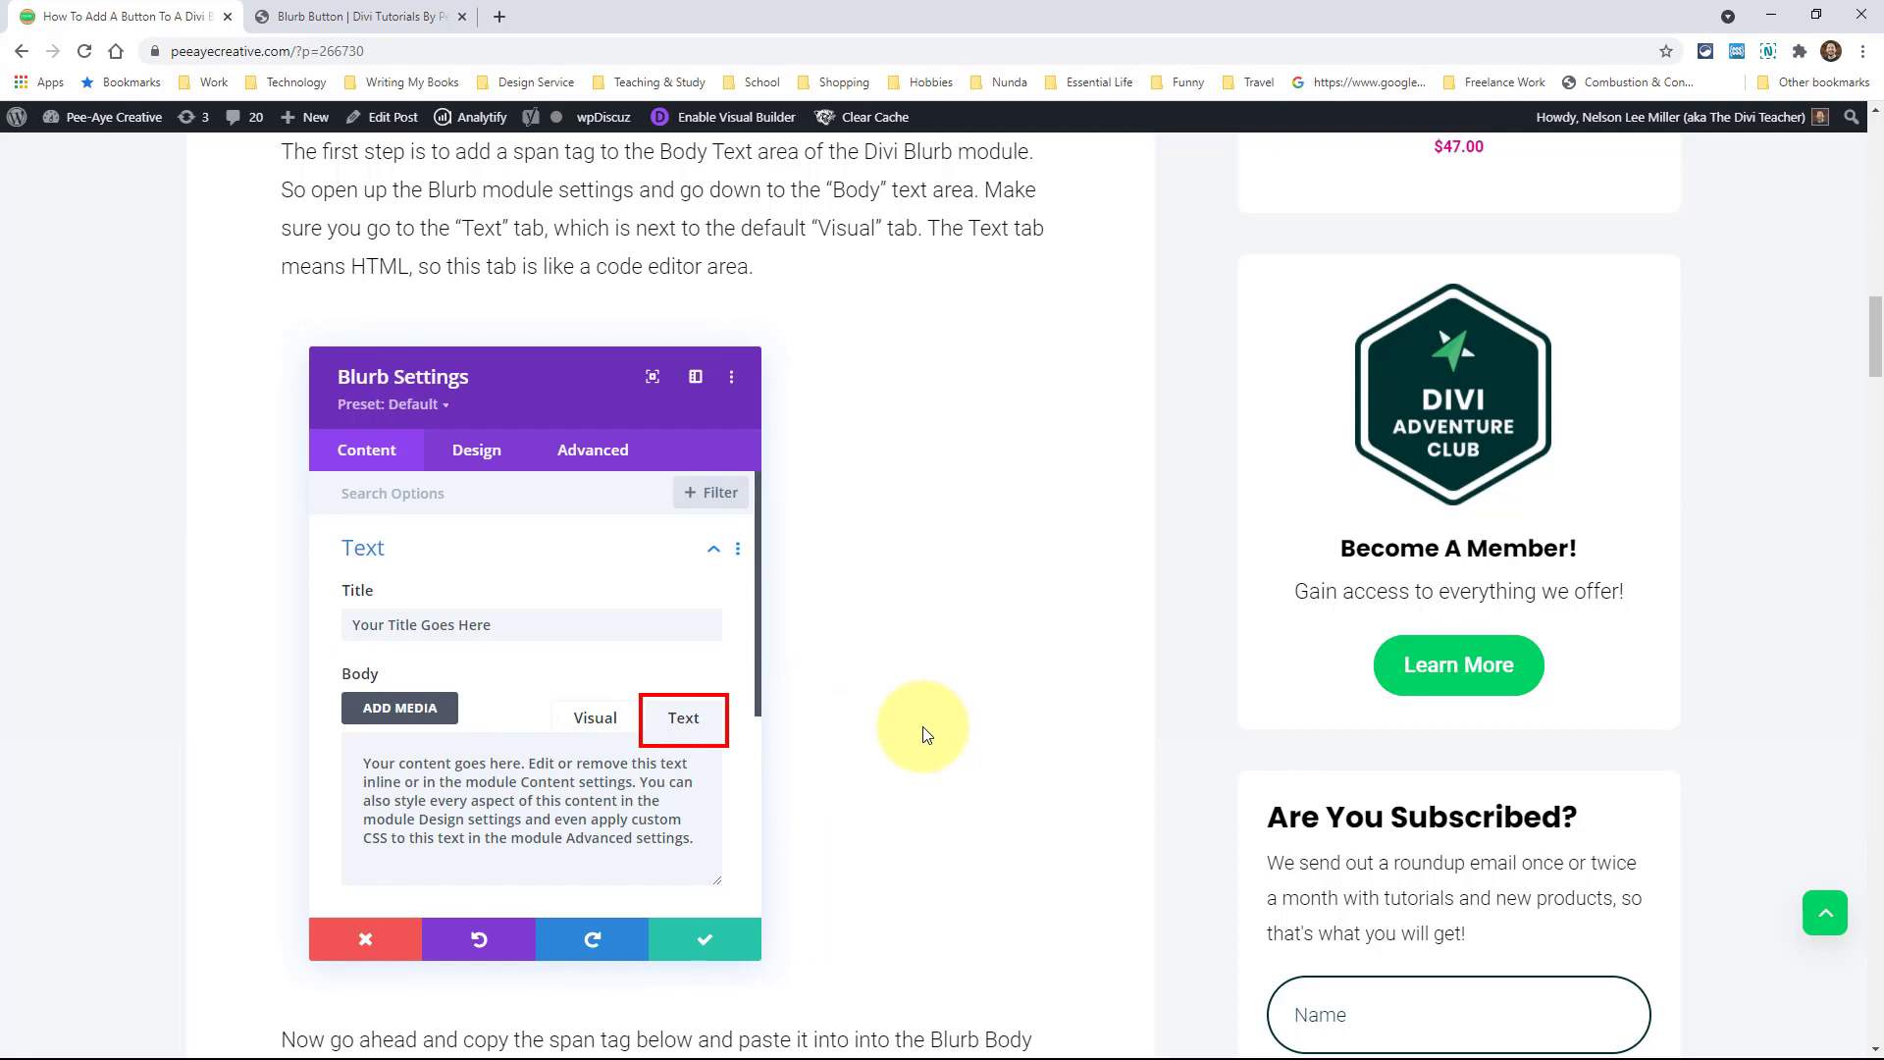
In the builder, open the blurb's settings and switch its Body editor from Visual to Text mode
{"action": "left_click", "coordinate": [331, 22]}
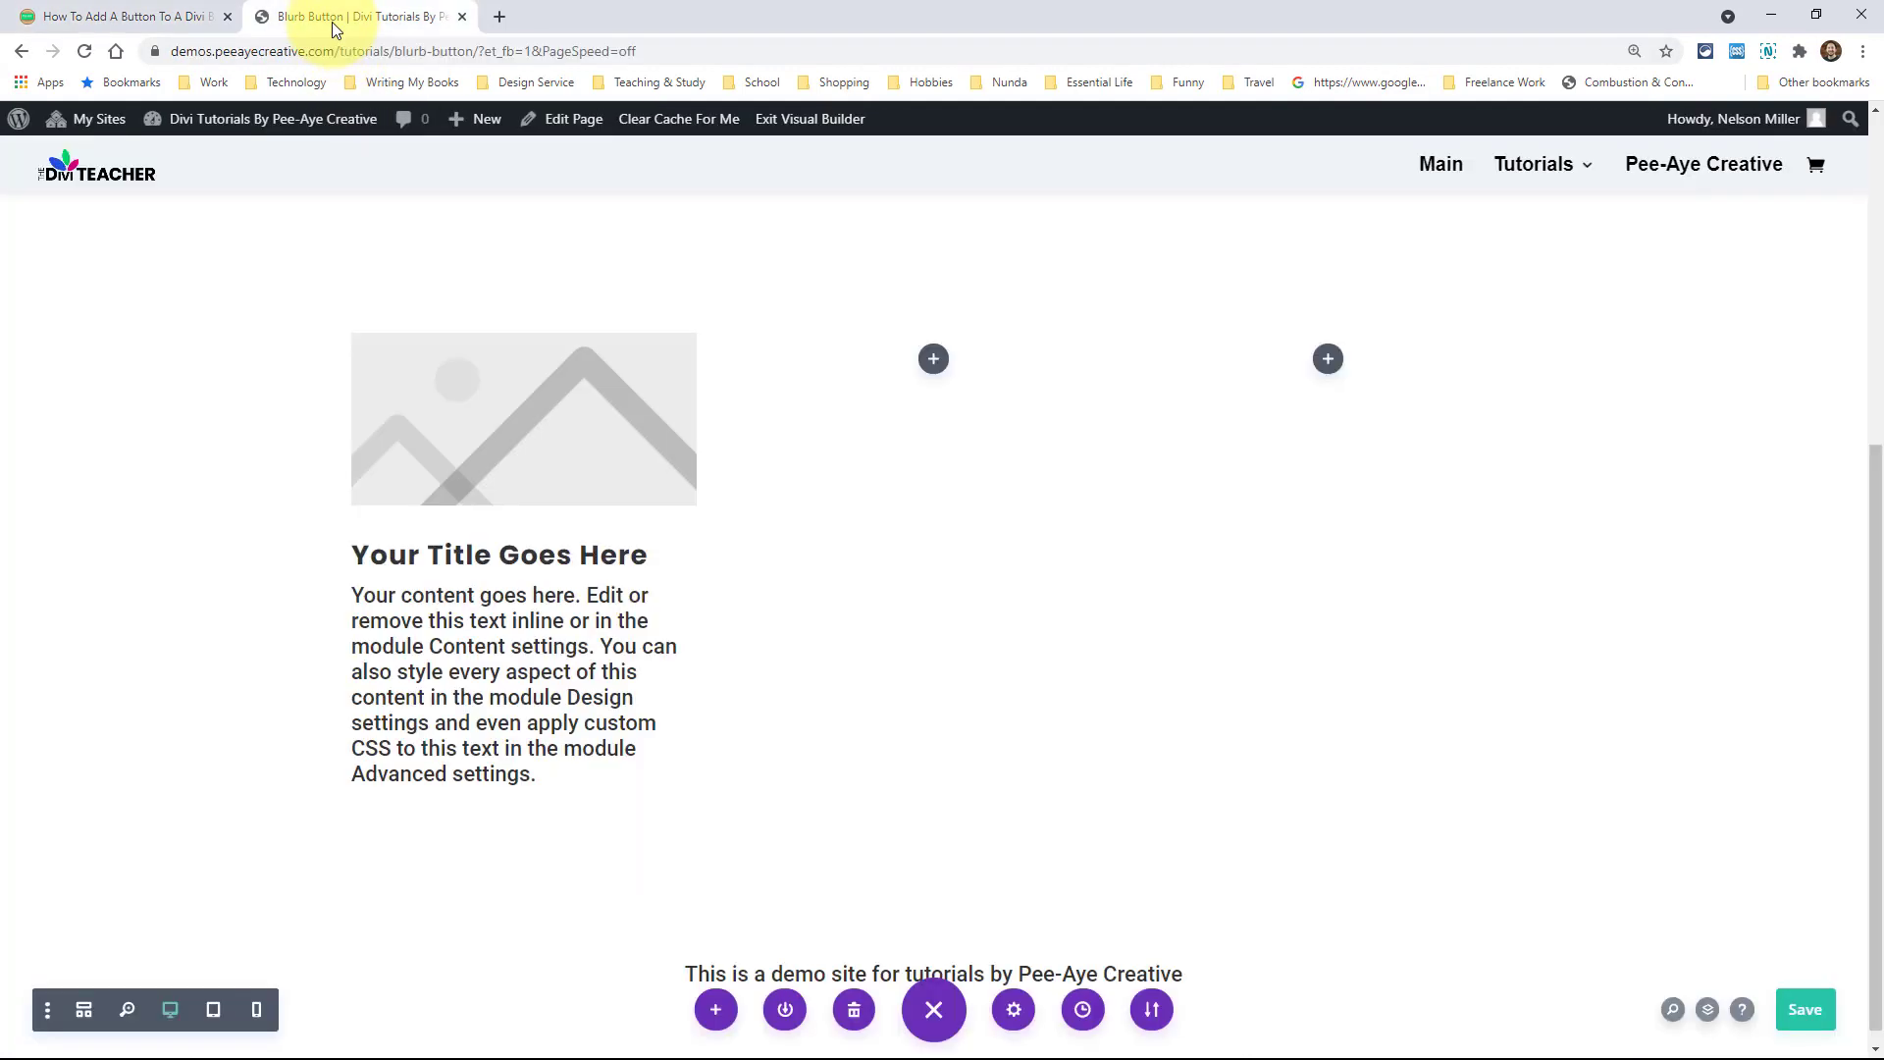
{"action": "left_click", "coordinate": [481, 392]}
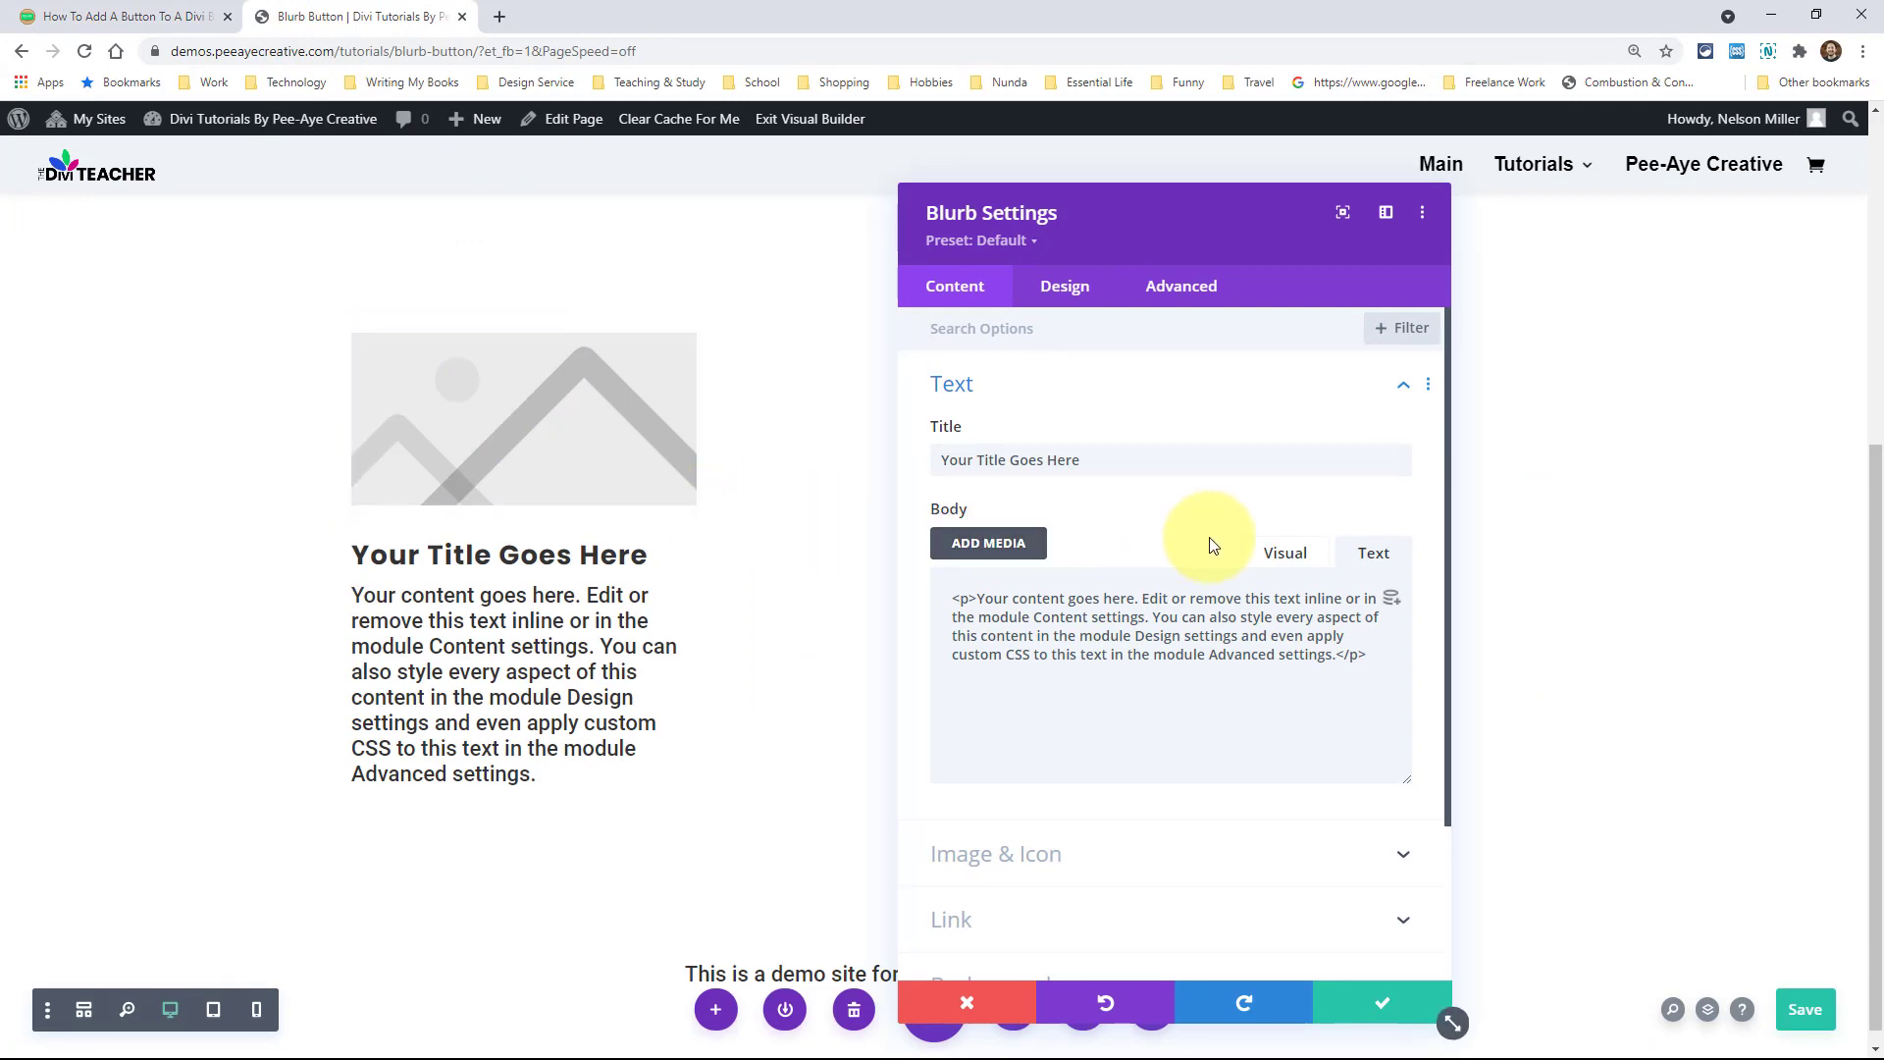
{"action": "left_click", "coordinate": [1276, 554]}
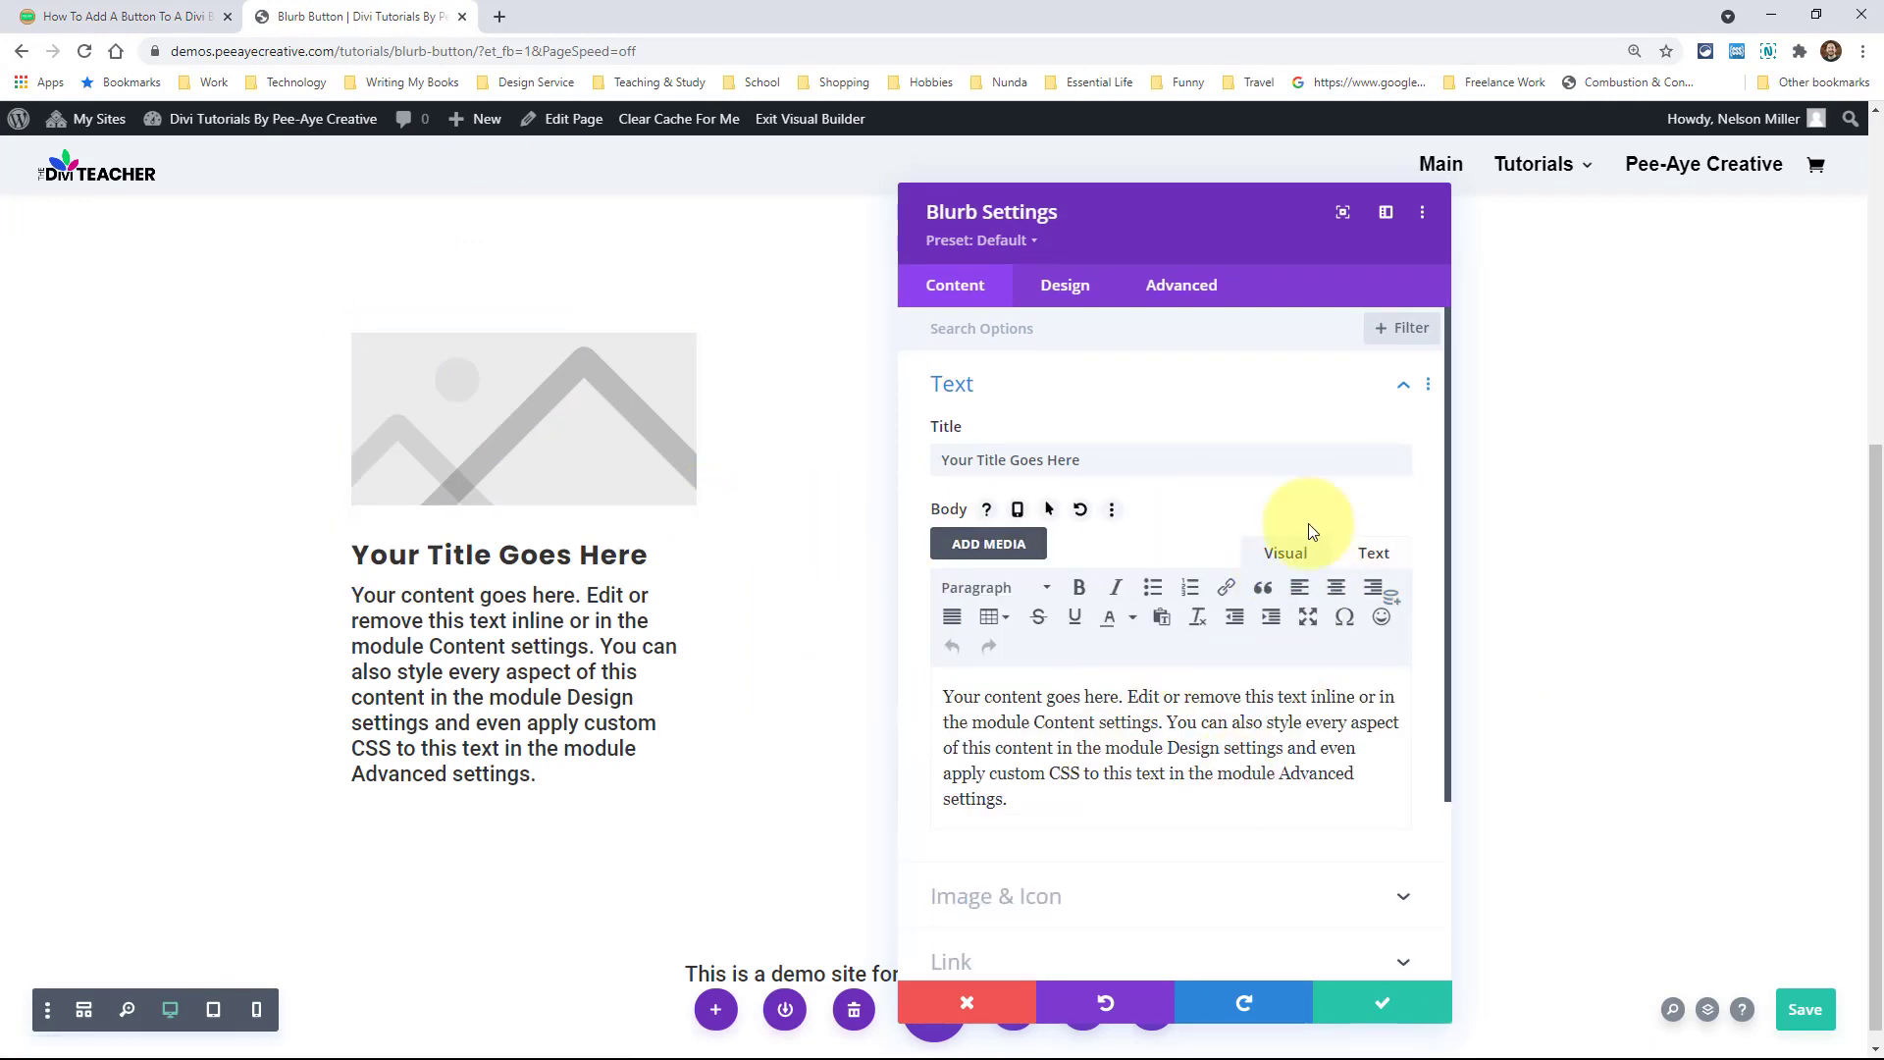
{"action": "left_click", "coordinate": [1282, 562]}
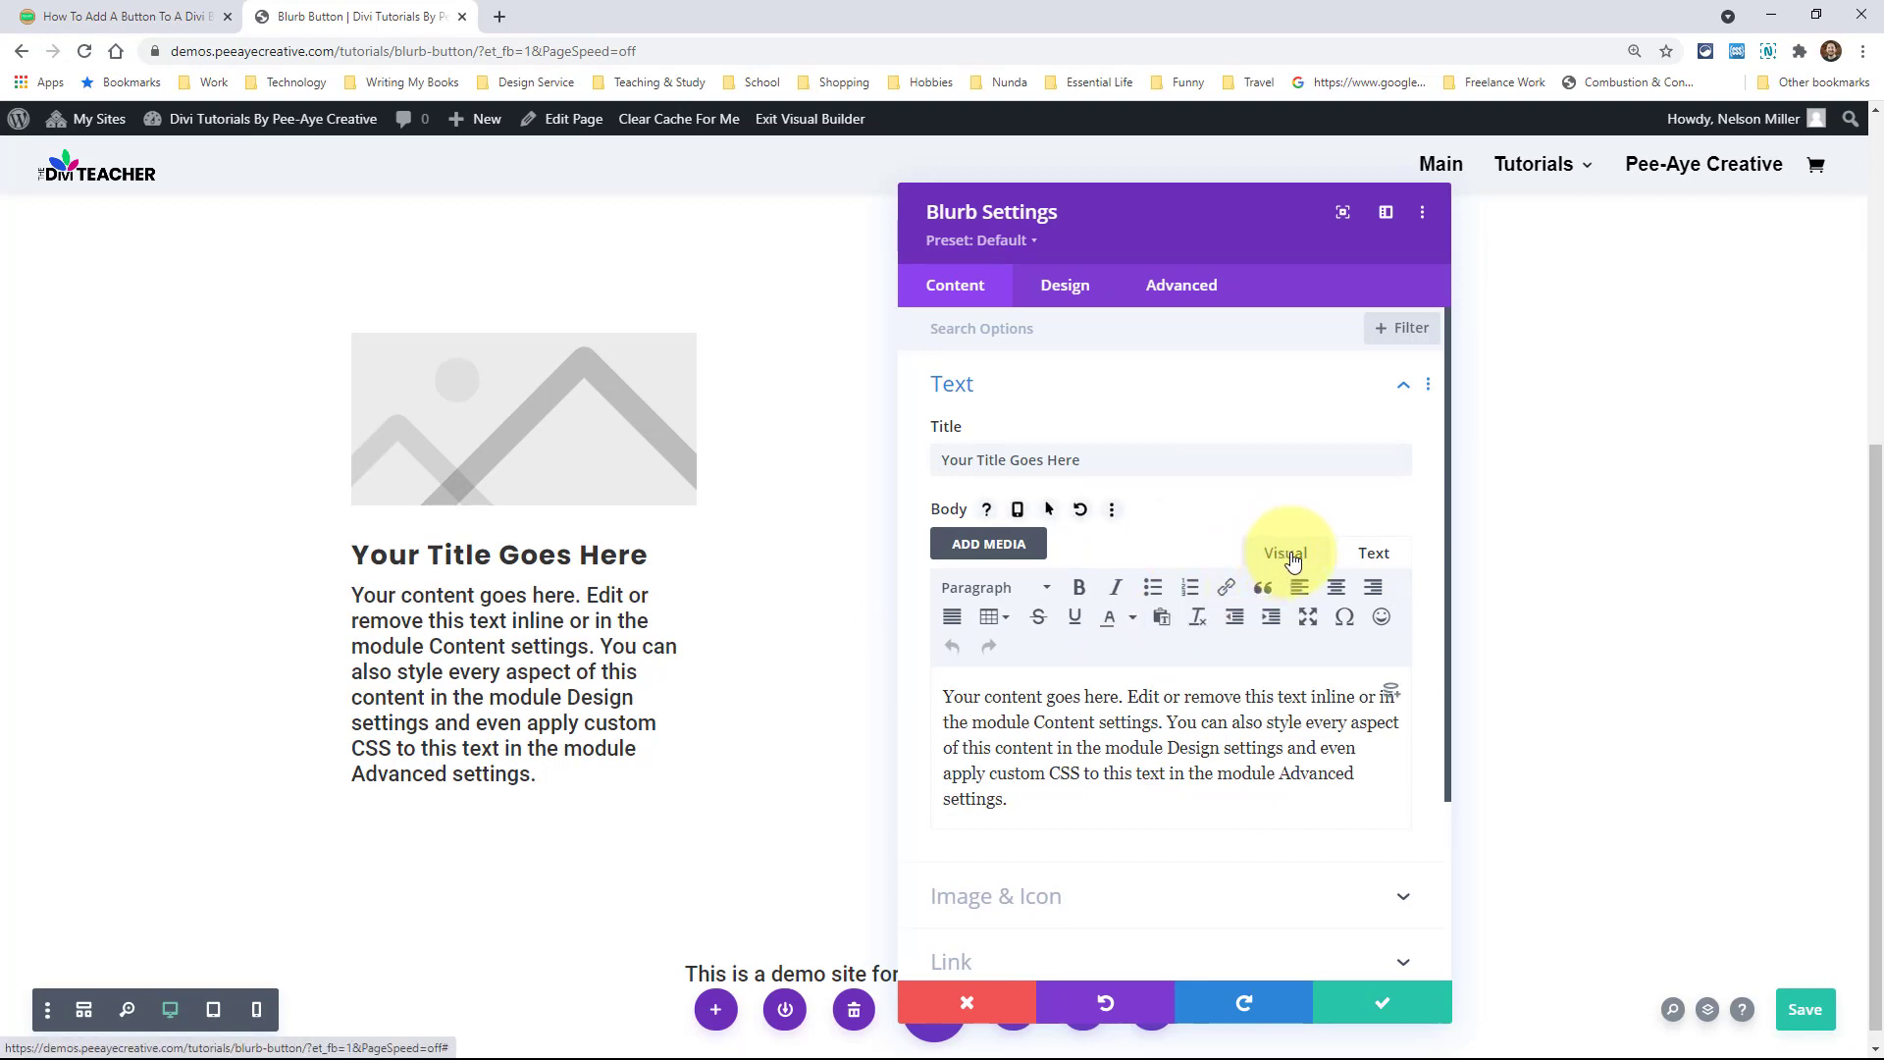
{"action": "left_click", "coordinate": [1378, 558]}
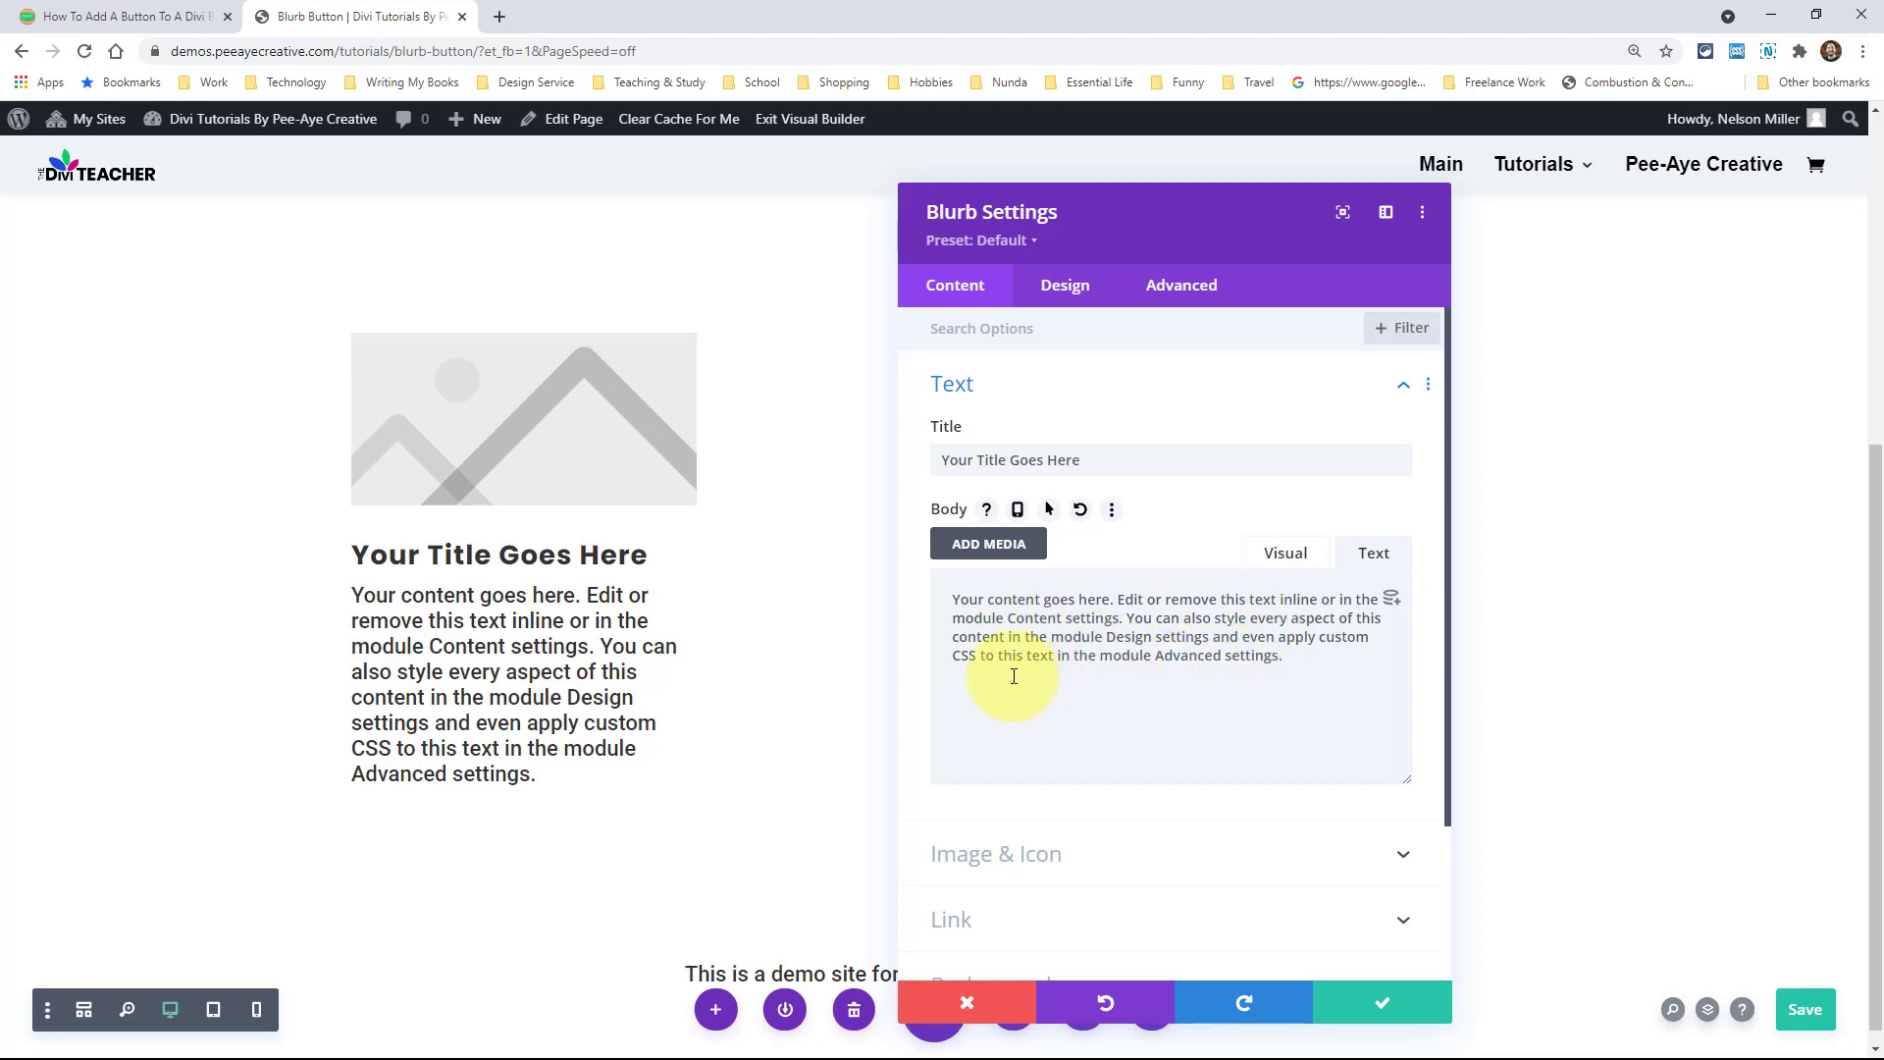
Place the cursor at the end of the body text and scroll the article to the span-tag snippet
{"action": "left_click", "coordinate": [1298, 658]}
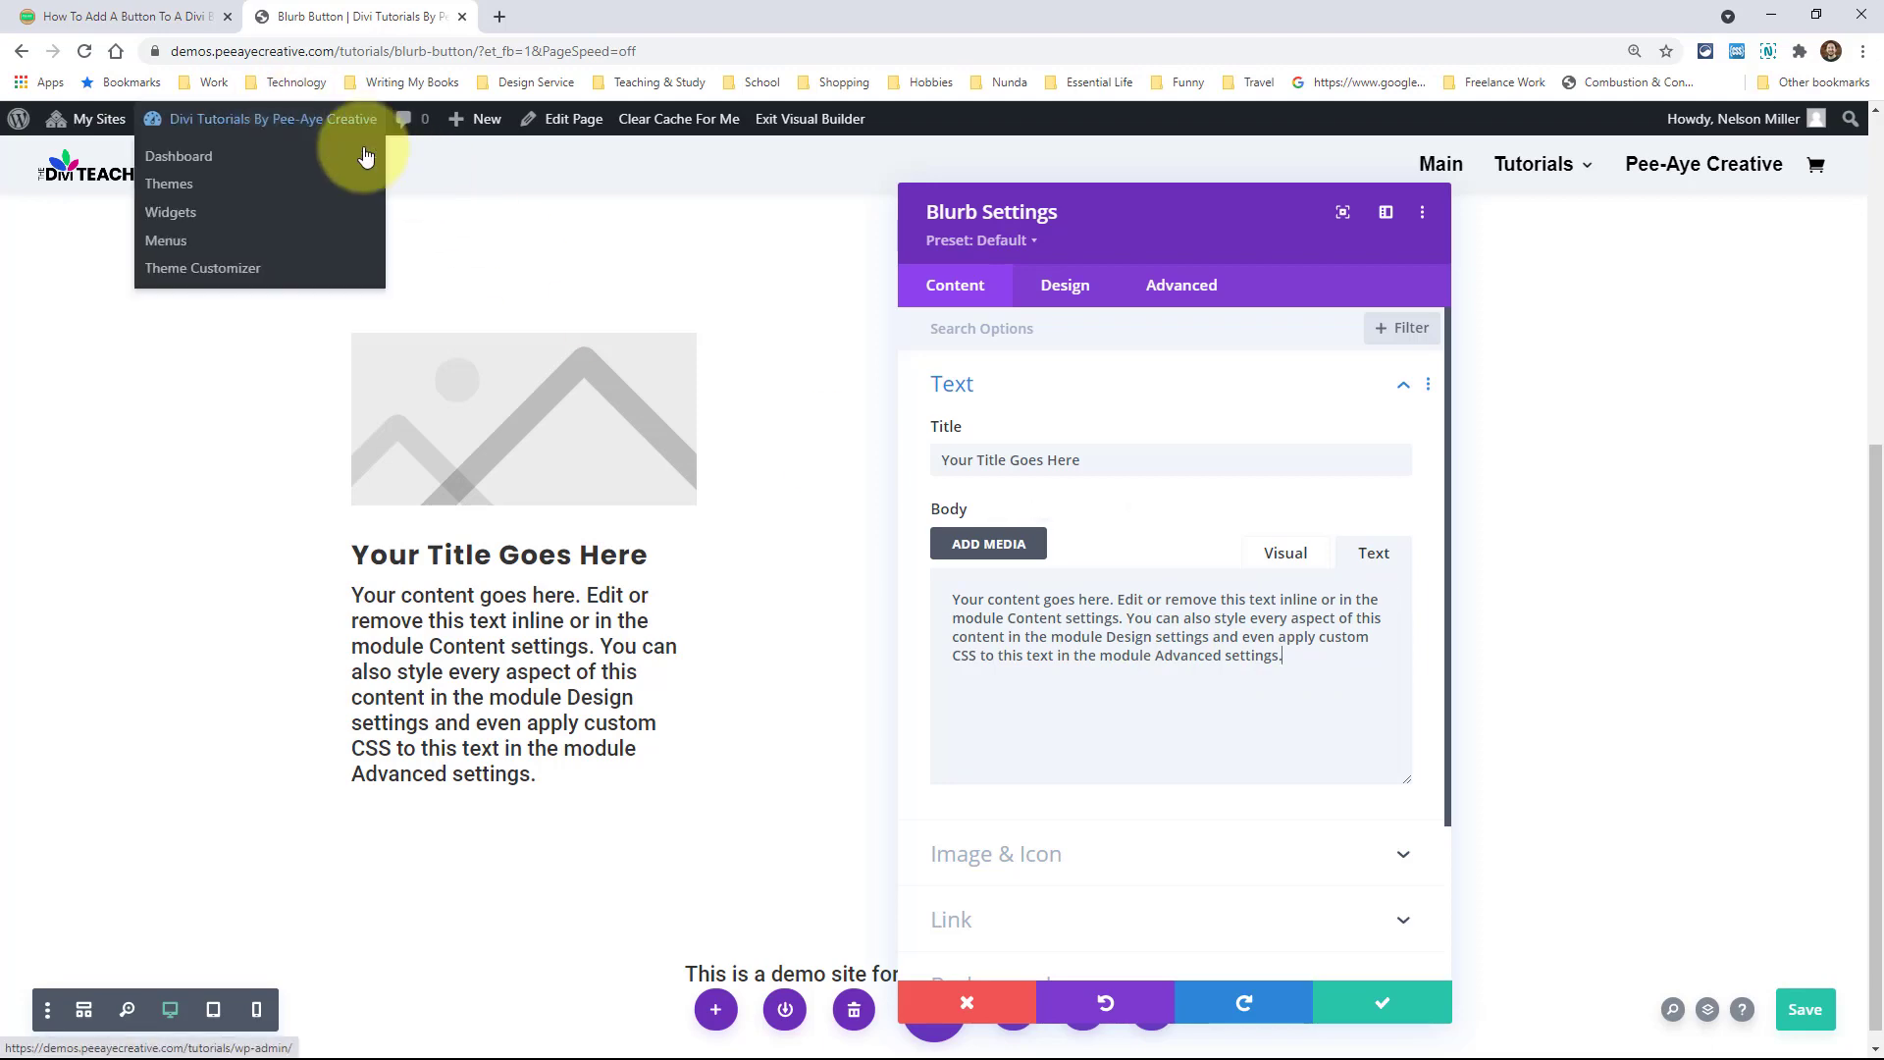
{"action": "left_click", "coordinate": [125, 19]}
{"action": "scroll", "coordinate": [865, 549], "scroll_direction": "down", "scroll_amount": 5}
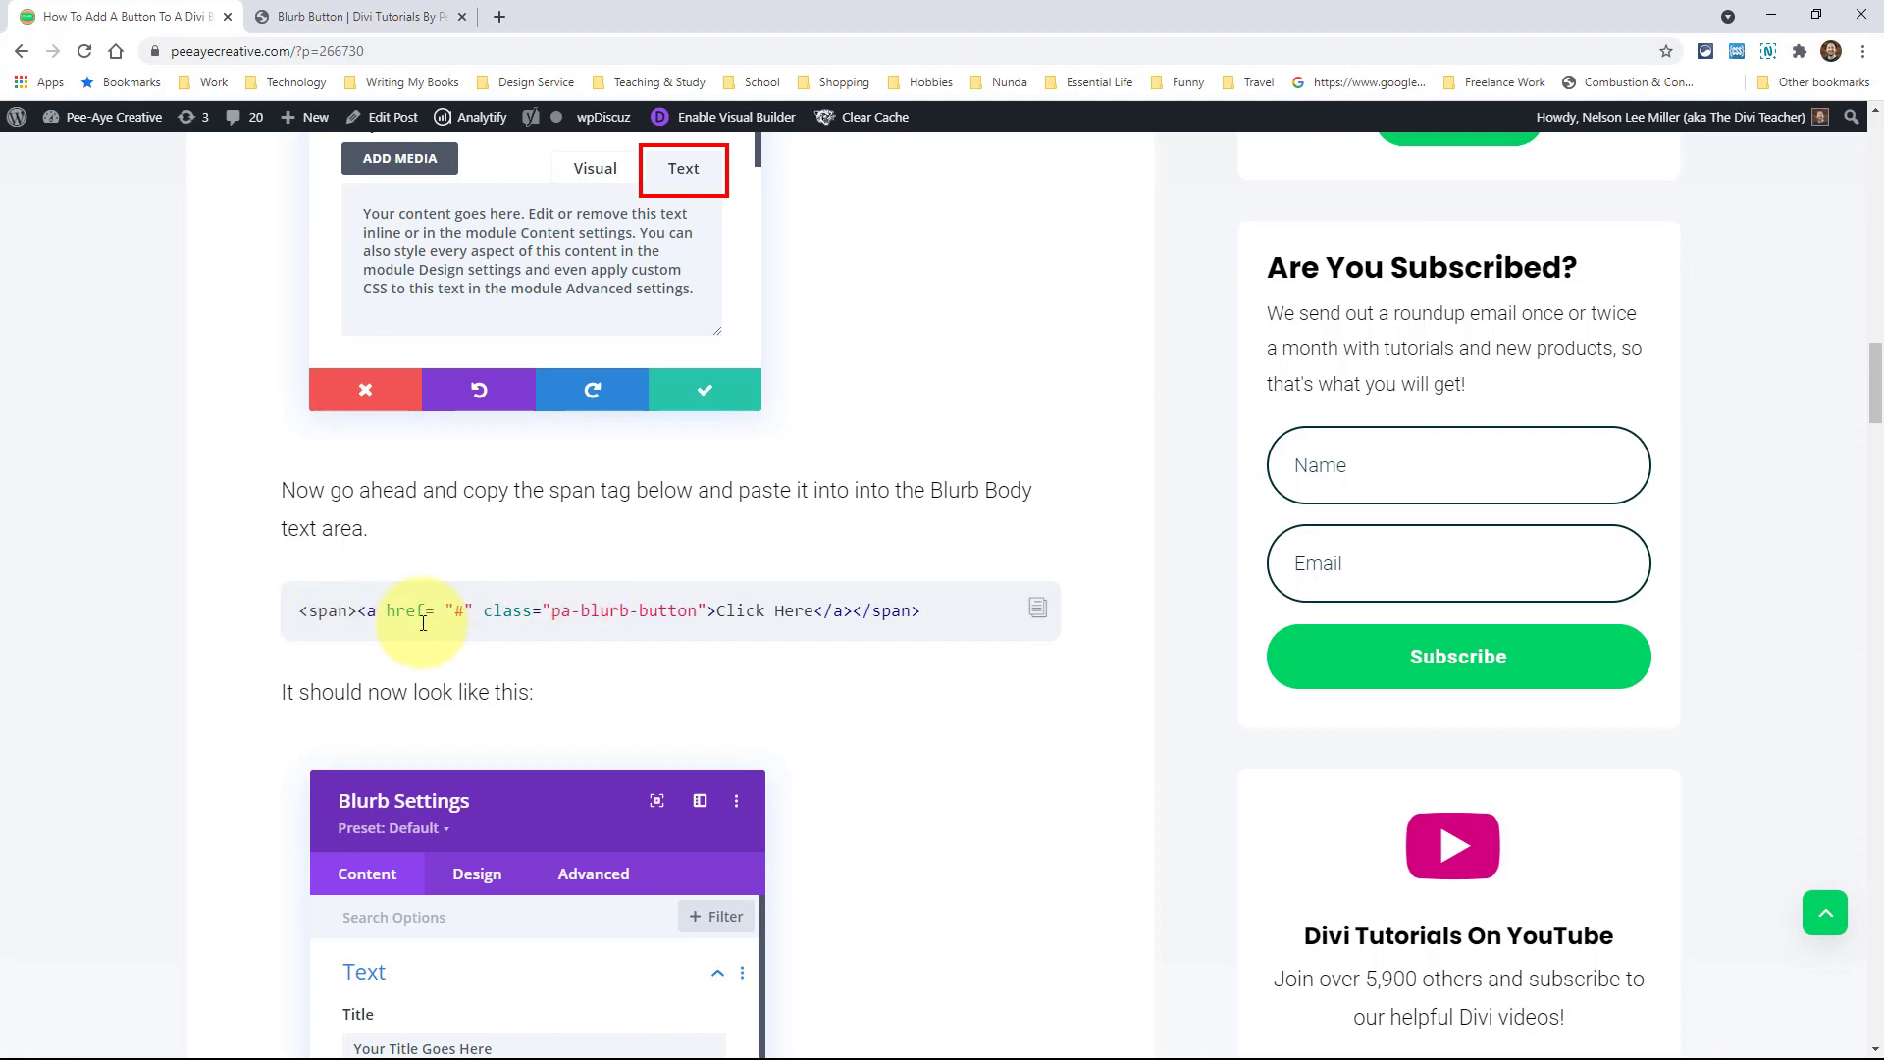
Copy the <span><a class="pa-blurb-button">Click Here</a></span> snippet and return to the builder tab
{"action": "mouse_move", "coordinate": [348, 612]}
{"action": "left_mouse_down"}
{"action": "mouse_move", "coordinate": [299, 611]}
{"action": "mouse_move", "coordinate": [357, 612]}
{"action": "left_mouse_up"}
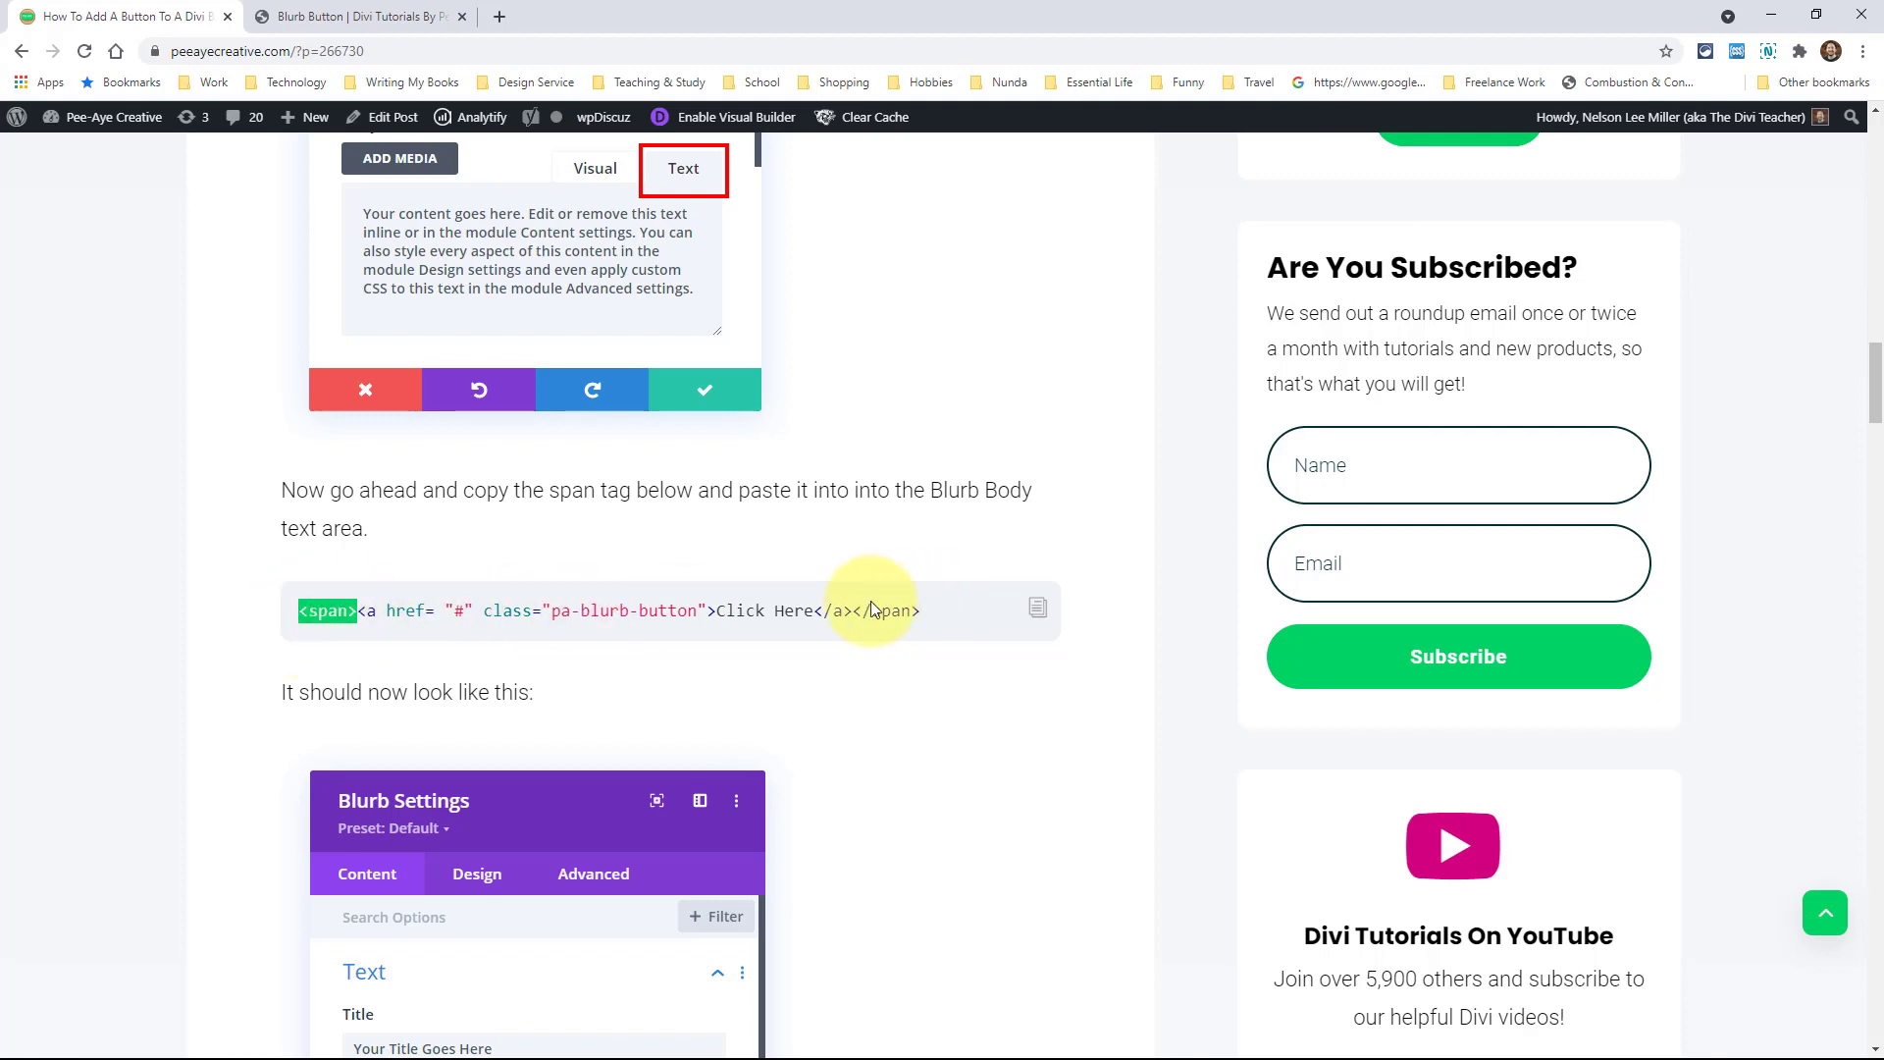
{"action": "left_click_drag", "start_coordinate": [855, 610], "coordinate": [921, 610]}
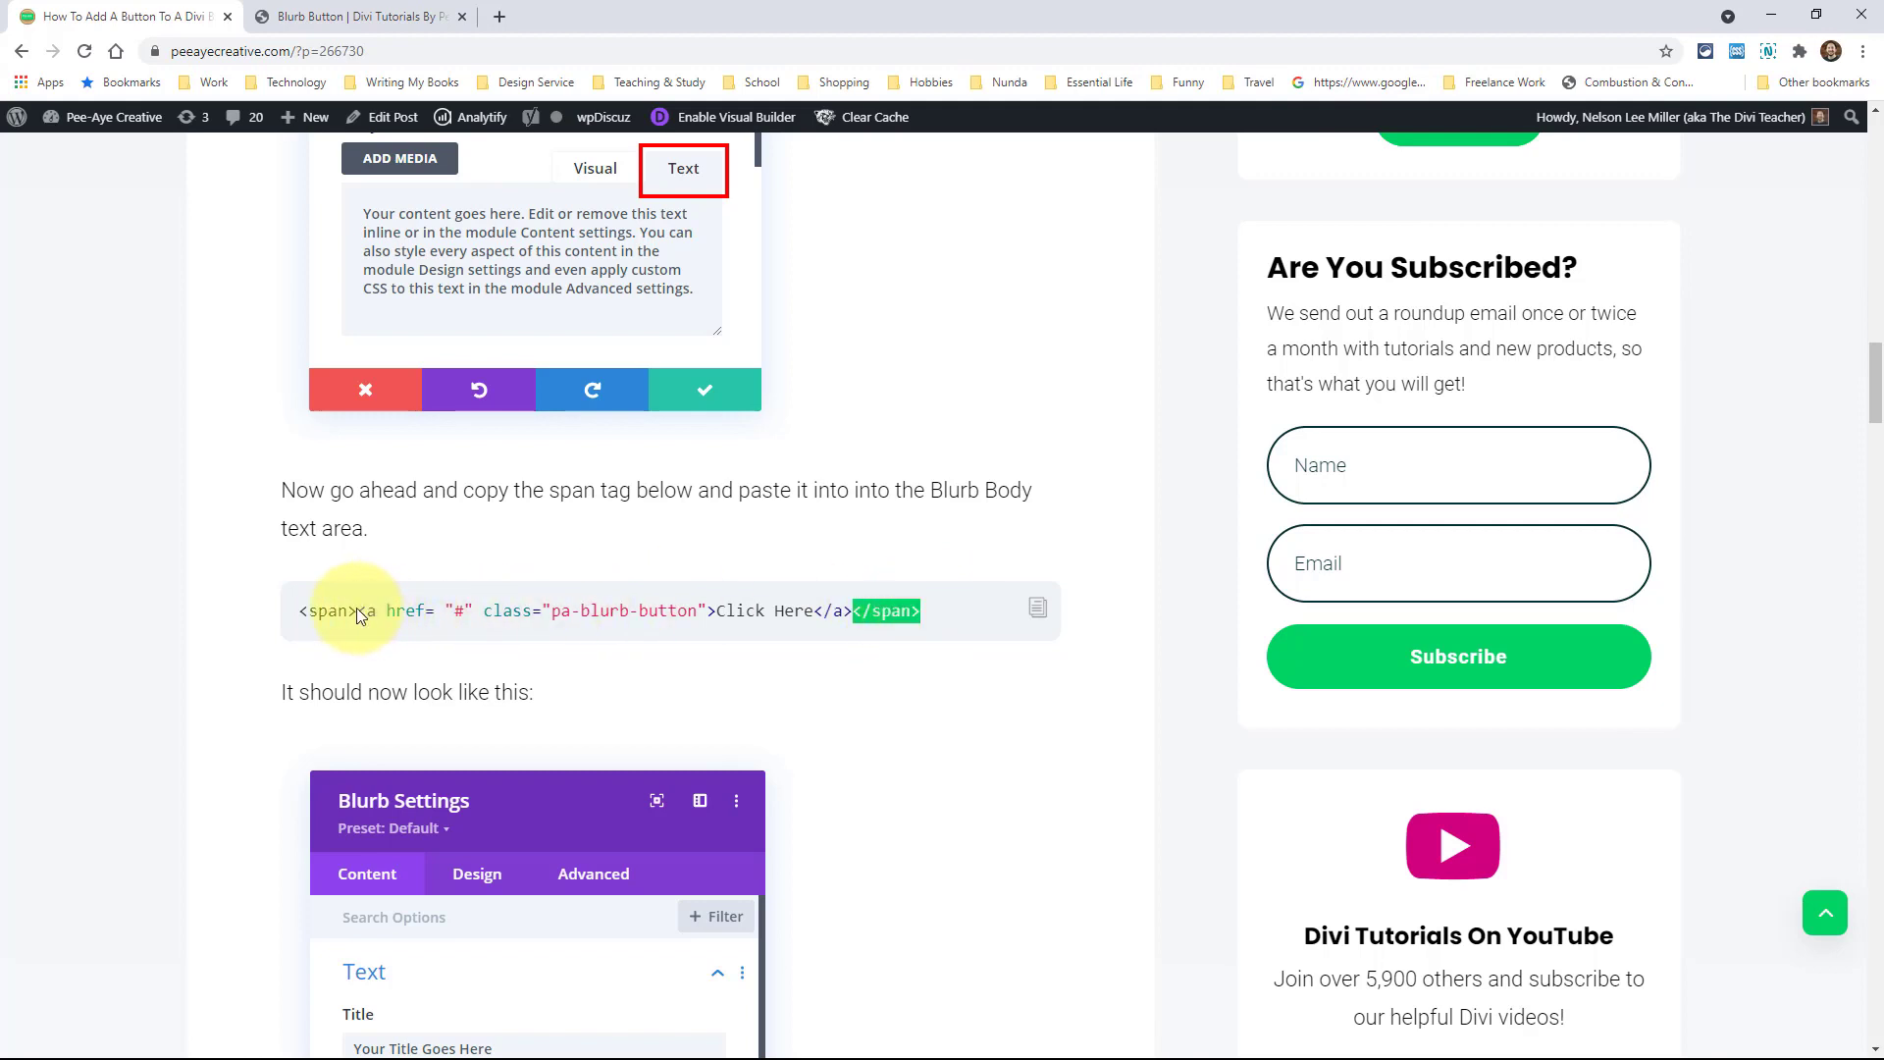
{"action": "left_click_drag", "start_coordinate": [362, 609], "coordinate": [851, 619]}
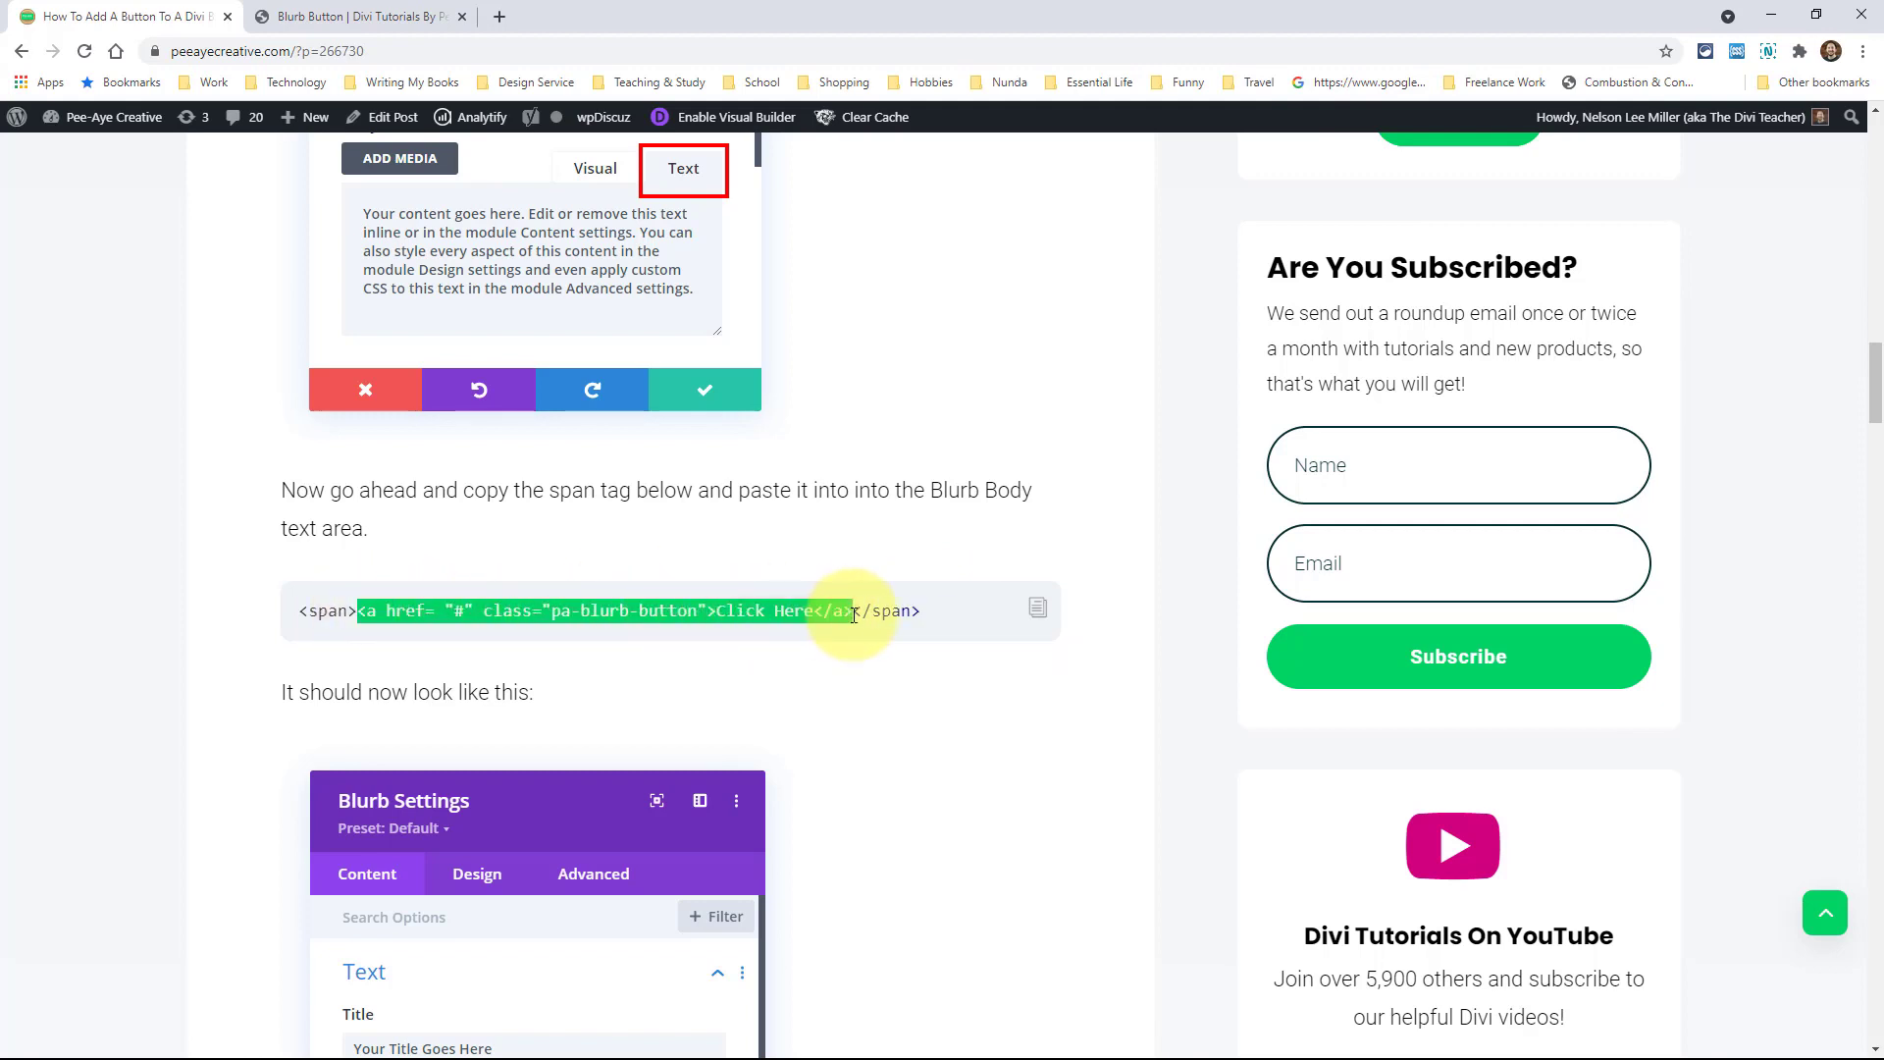
{"action": "left_click", "coordinate": [438, 624]}
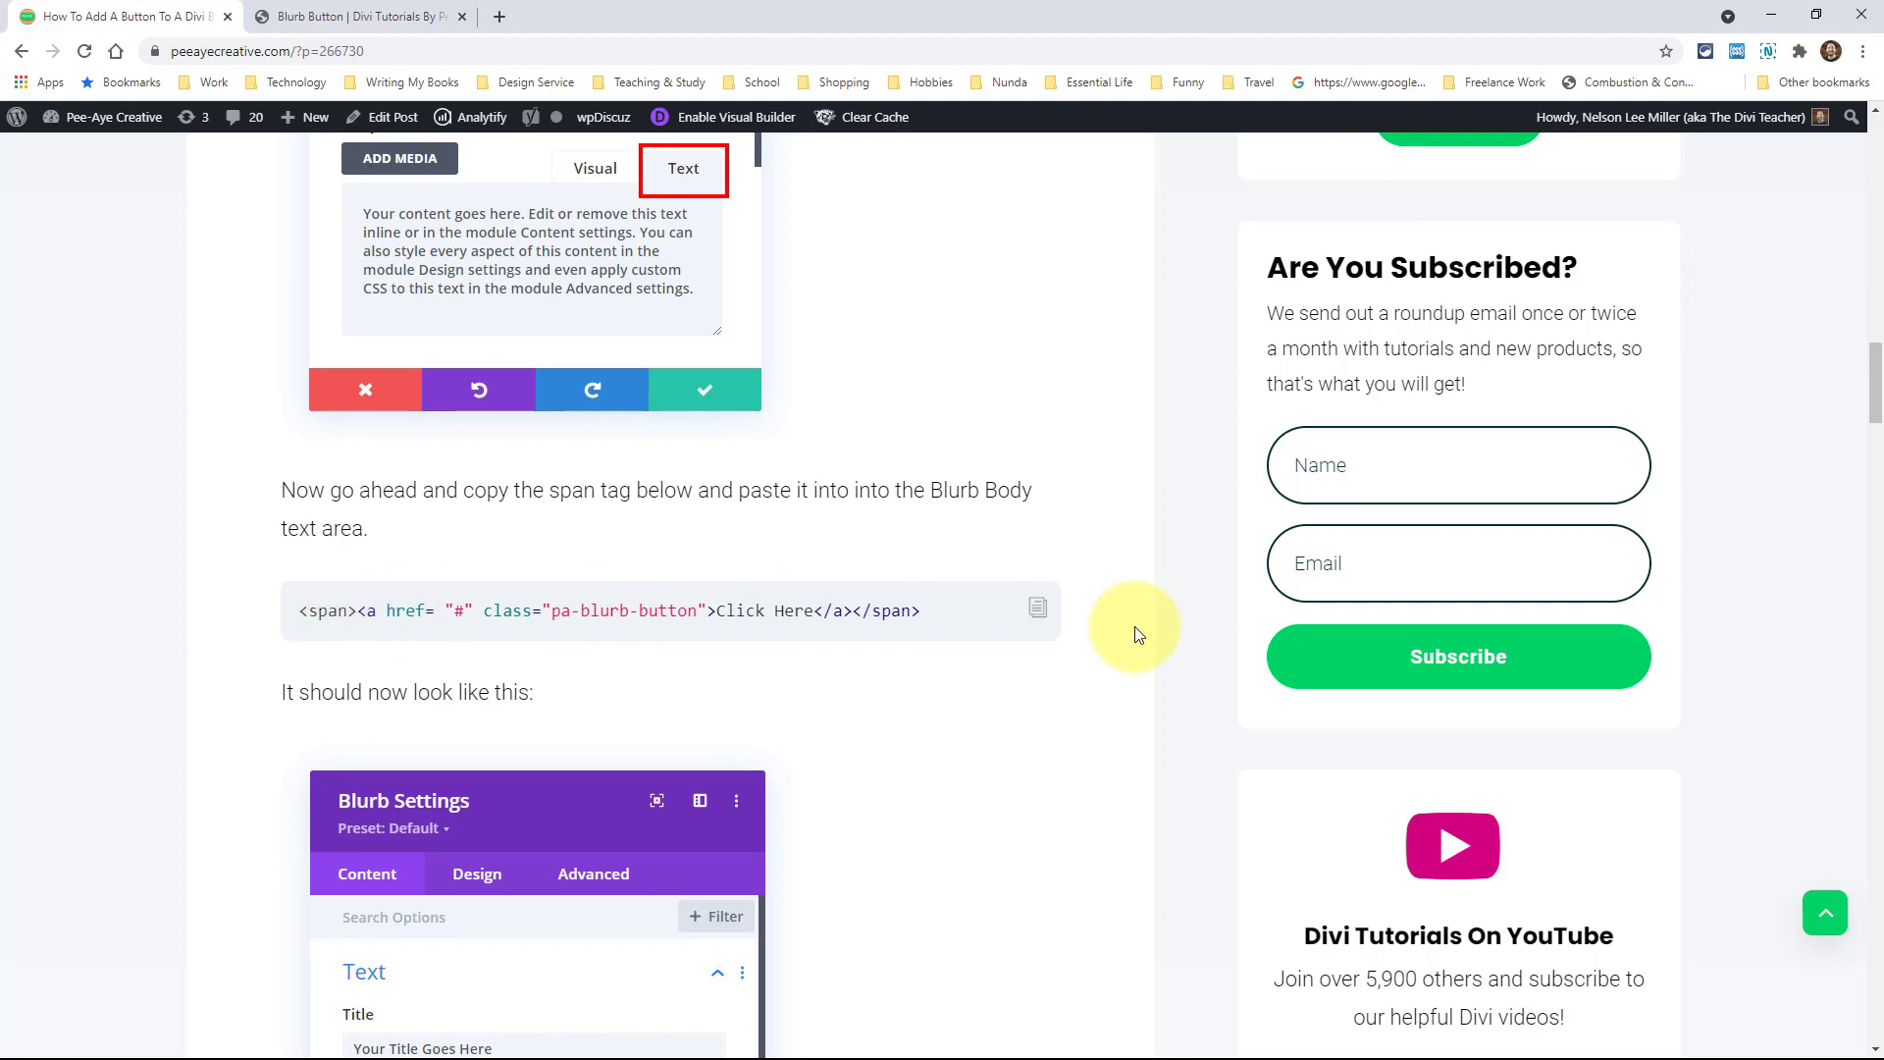
{"action": "left_click", "coordinate": [1038, 610]}
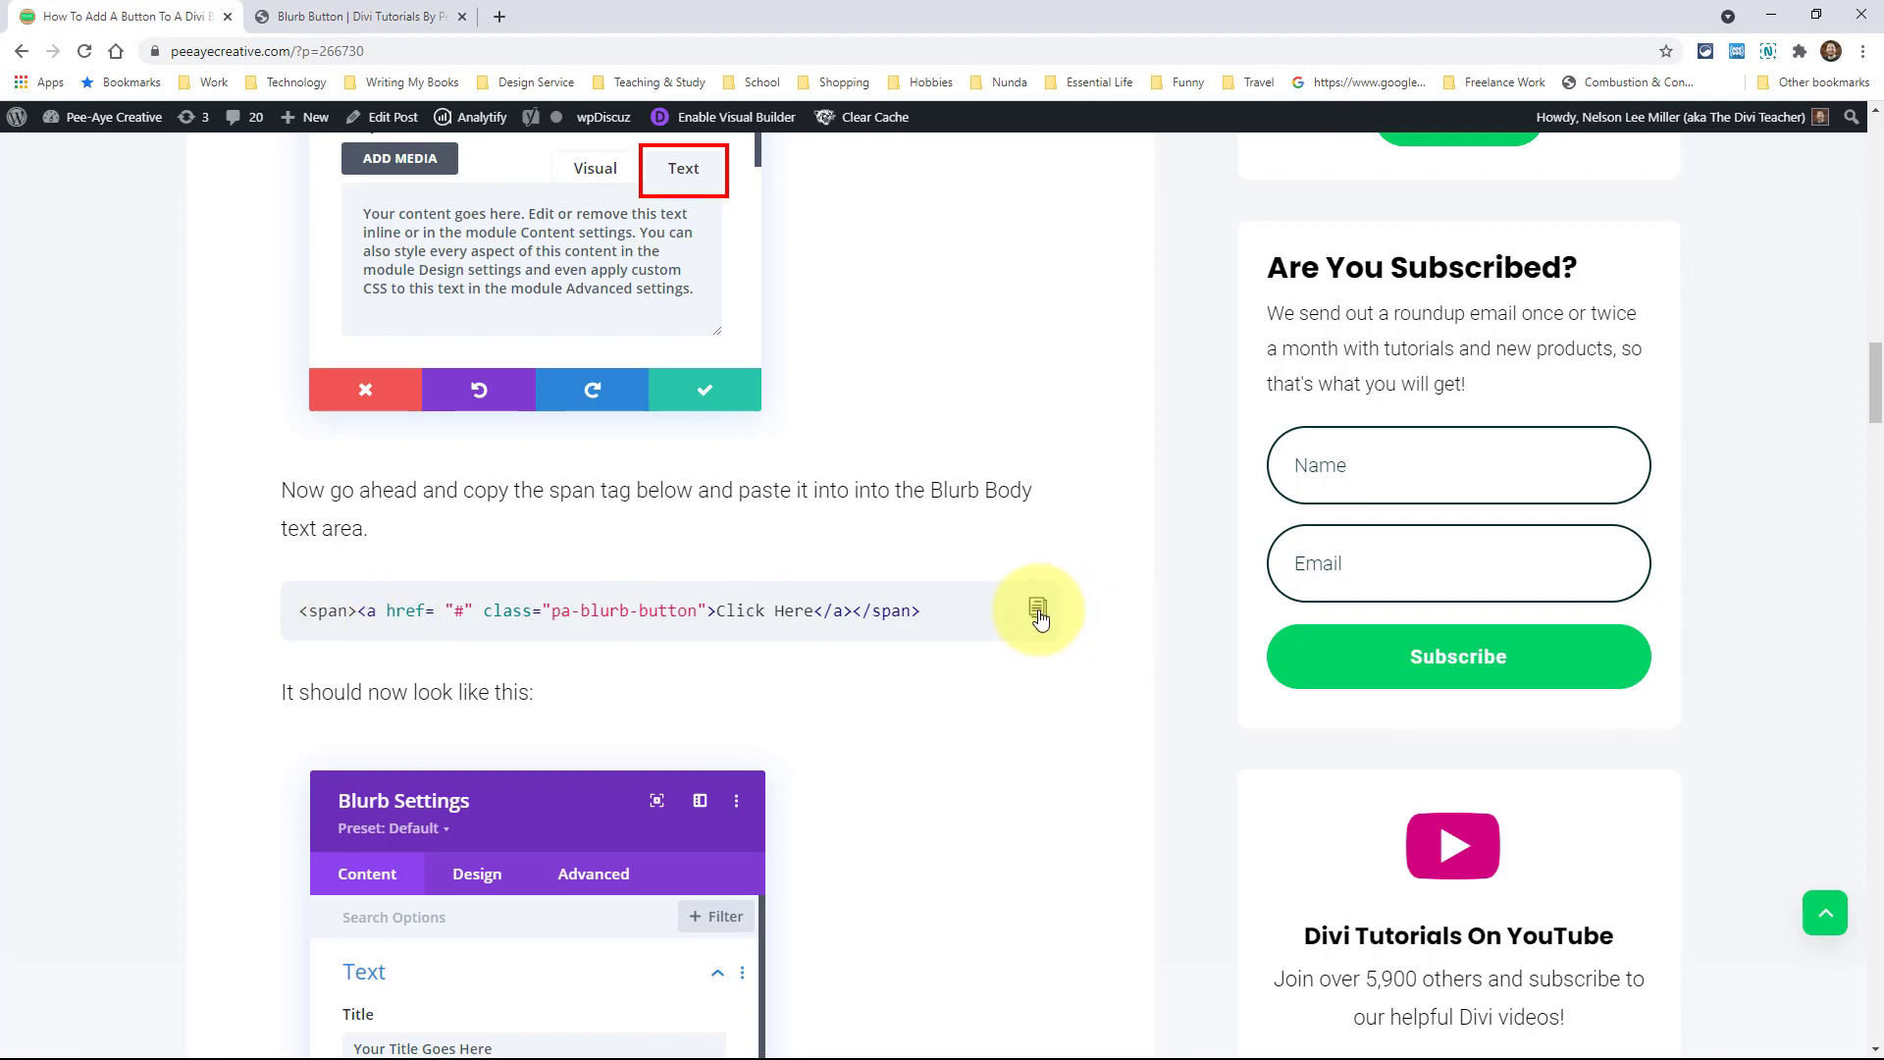
{"action": "left_click", "coordinate": [342, 20]}
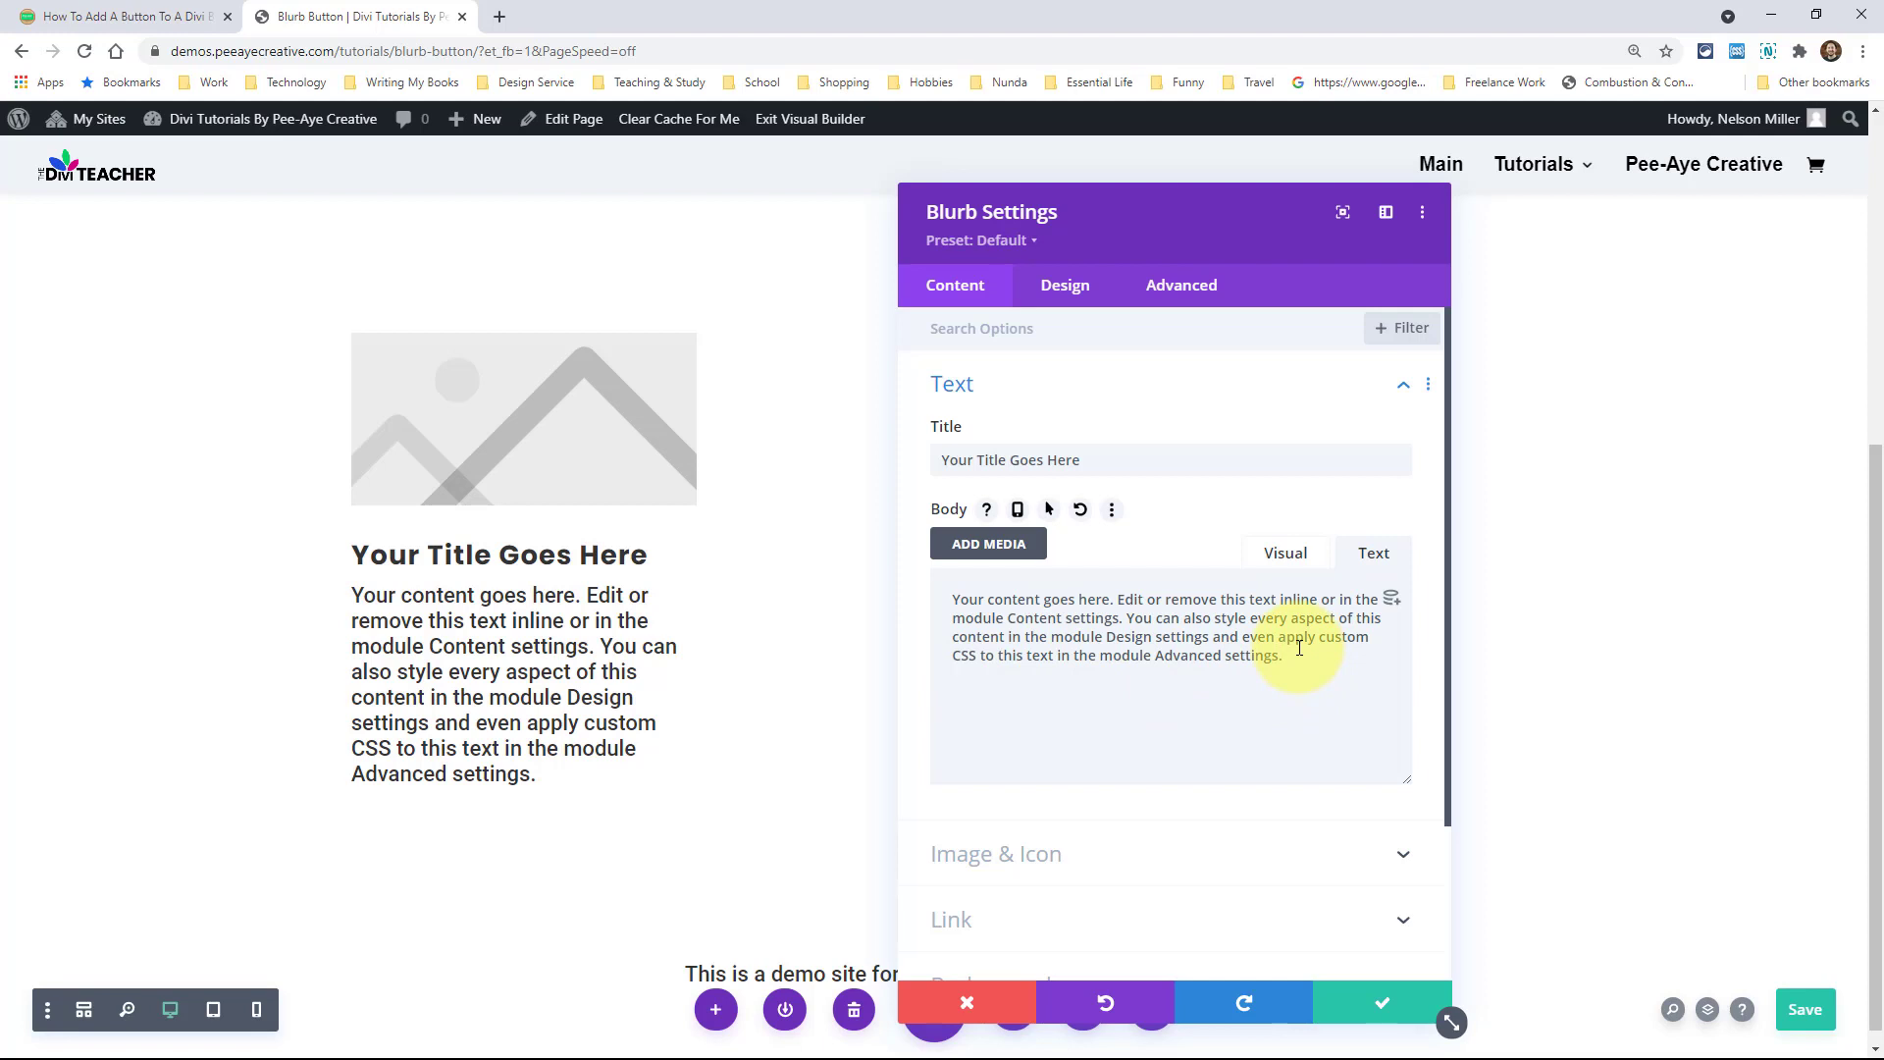
Paste the span-link snippet into the blurb body and save the page
{"action": "key", "text": "ctrl+v"}
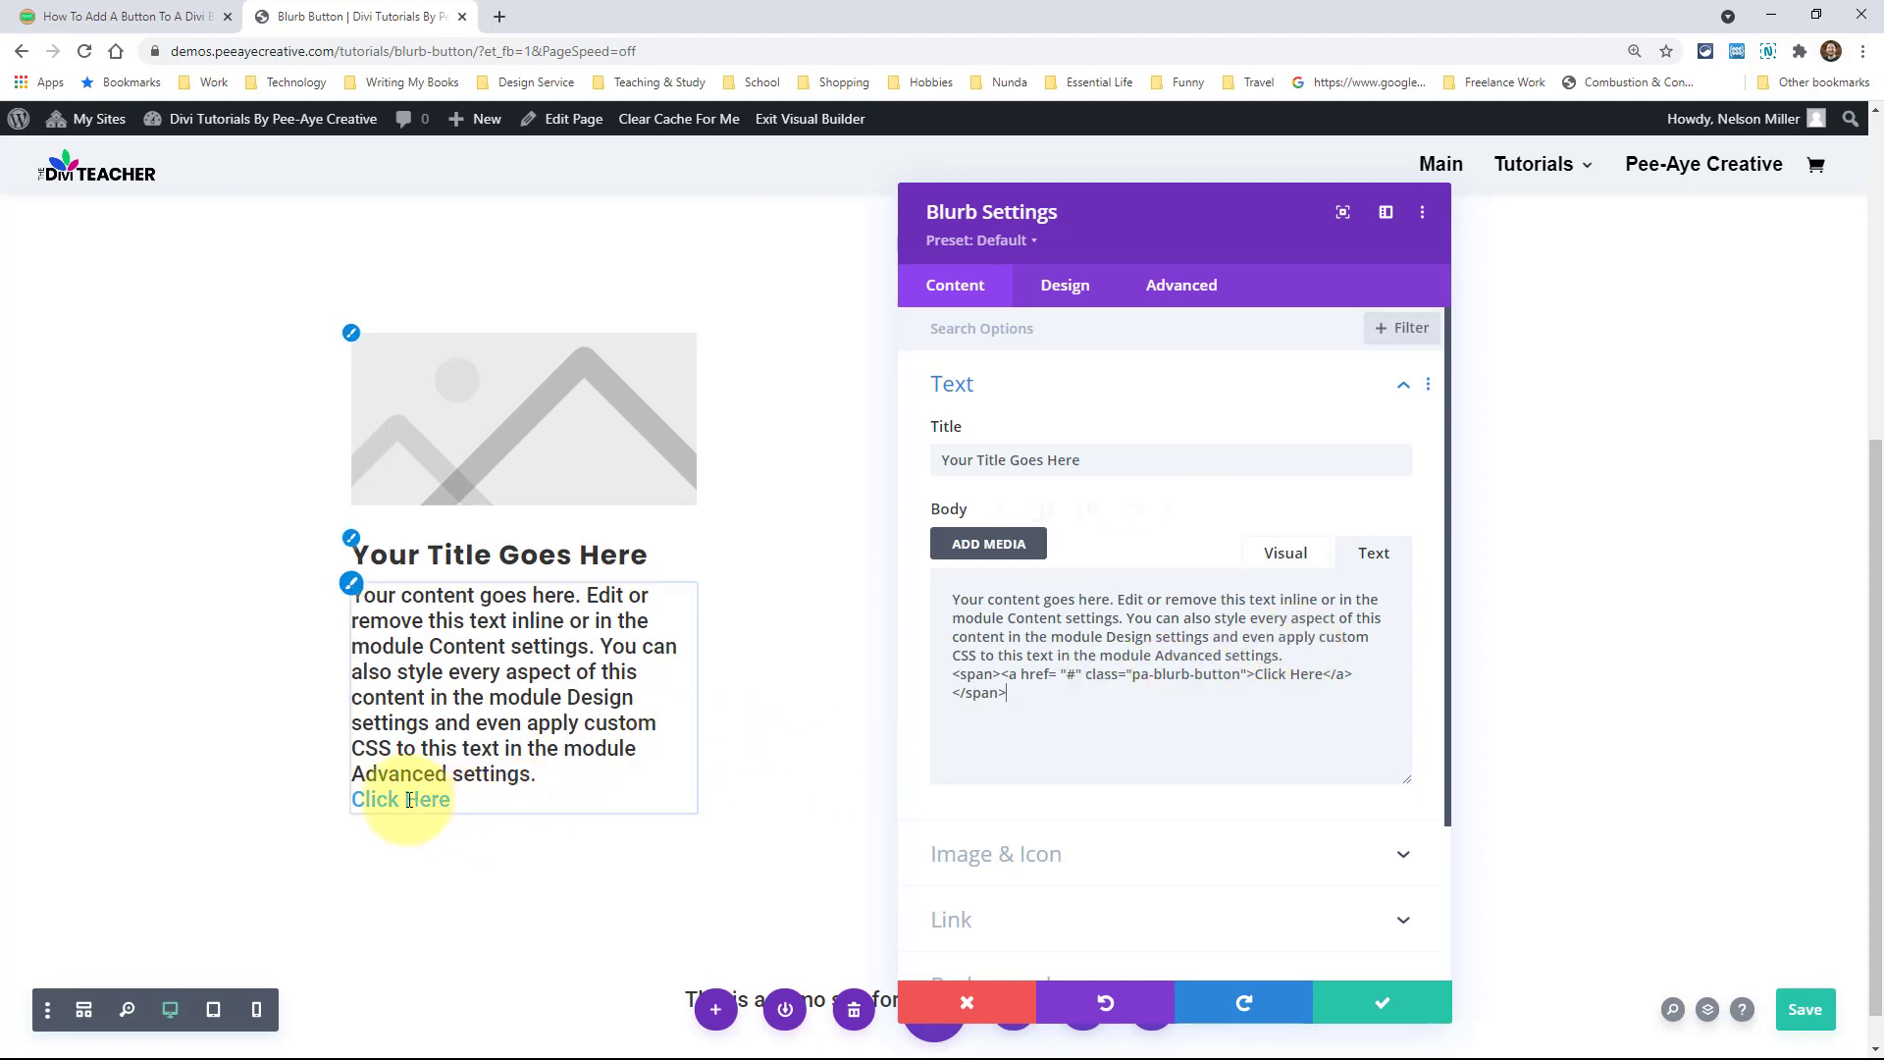
{"action": "left_click_drag", "start_coordinate": [1001, 692], "coordinate": [1001, 675]}
{"action": "left_click", "coordinate": [1001, 674]}
{"action": "key", "text": "ctrl+s"}
{"action": "type", "text": "www.peea"}
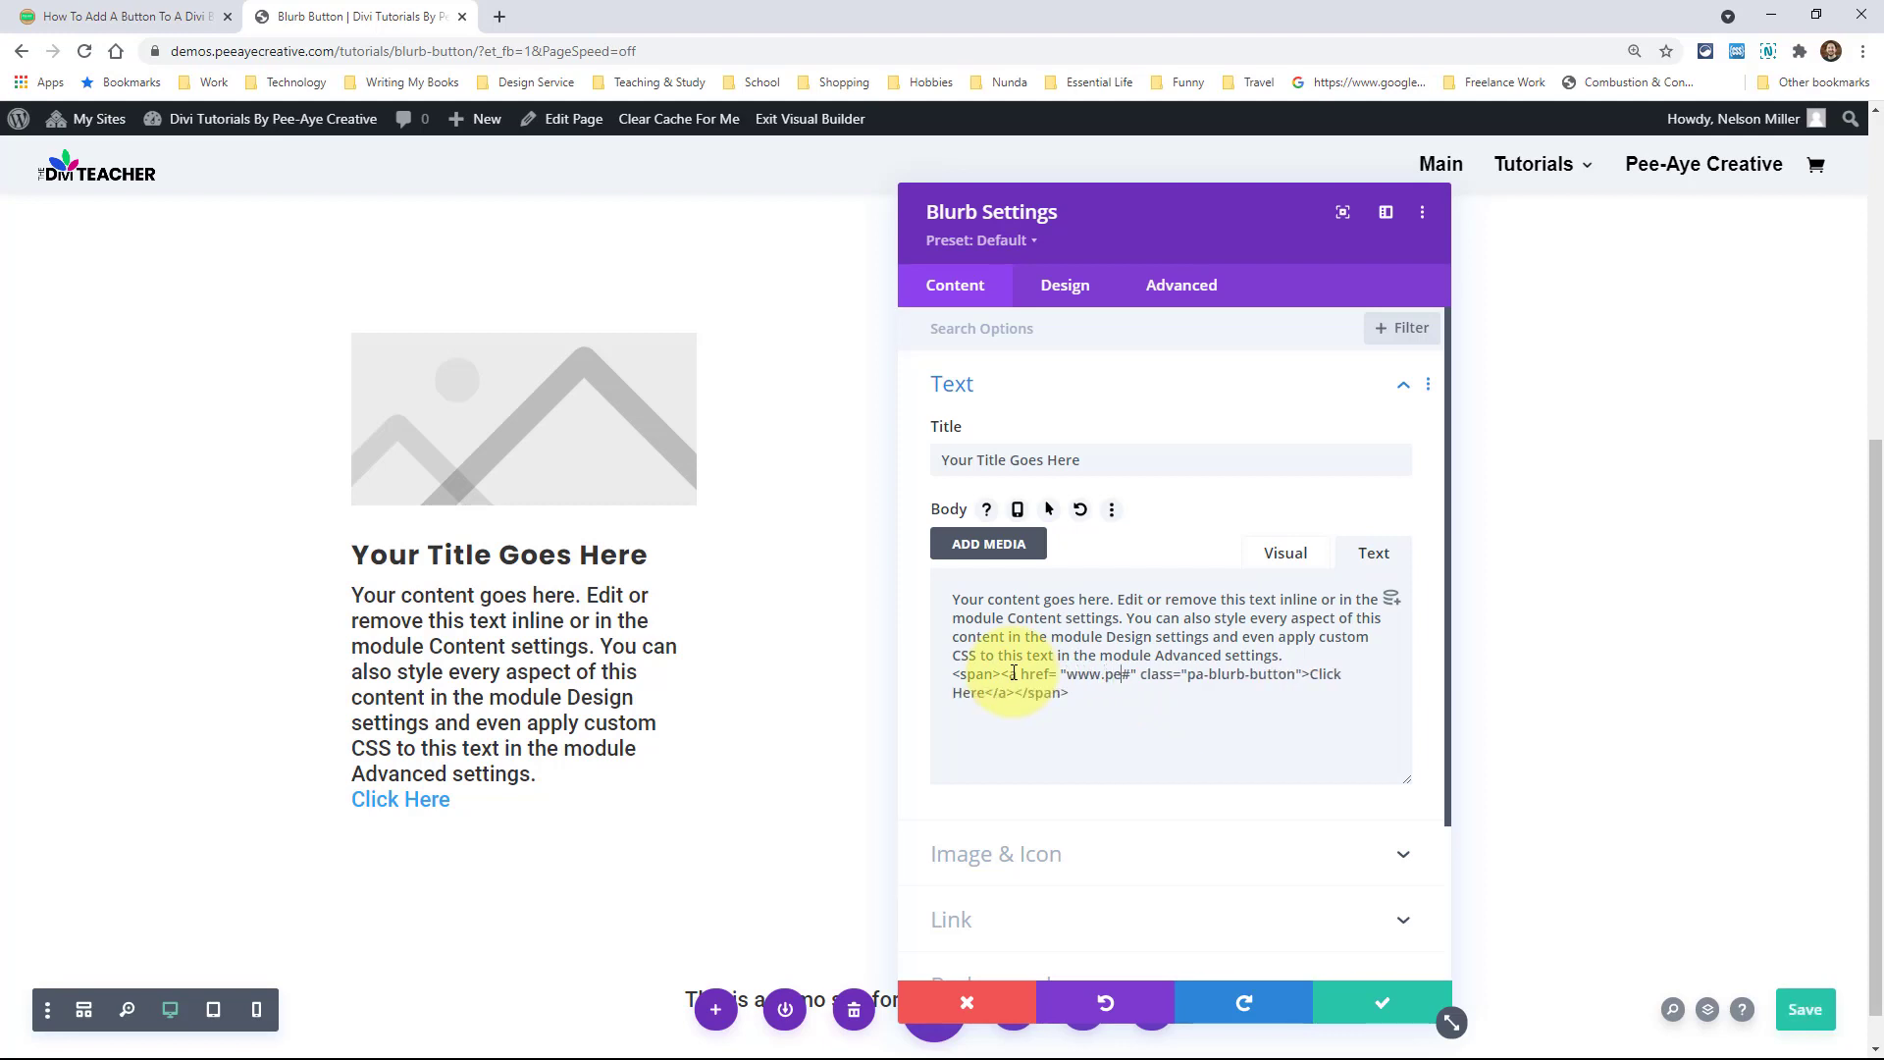
{"action": "key", "text": "Delete"}
{"action": "type", "text": "yecreative.com"}
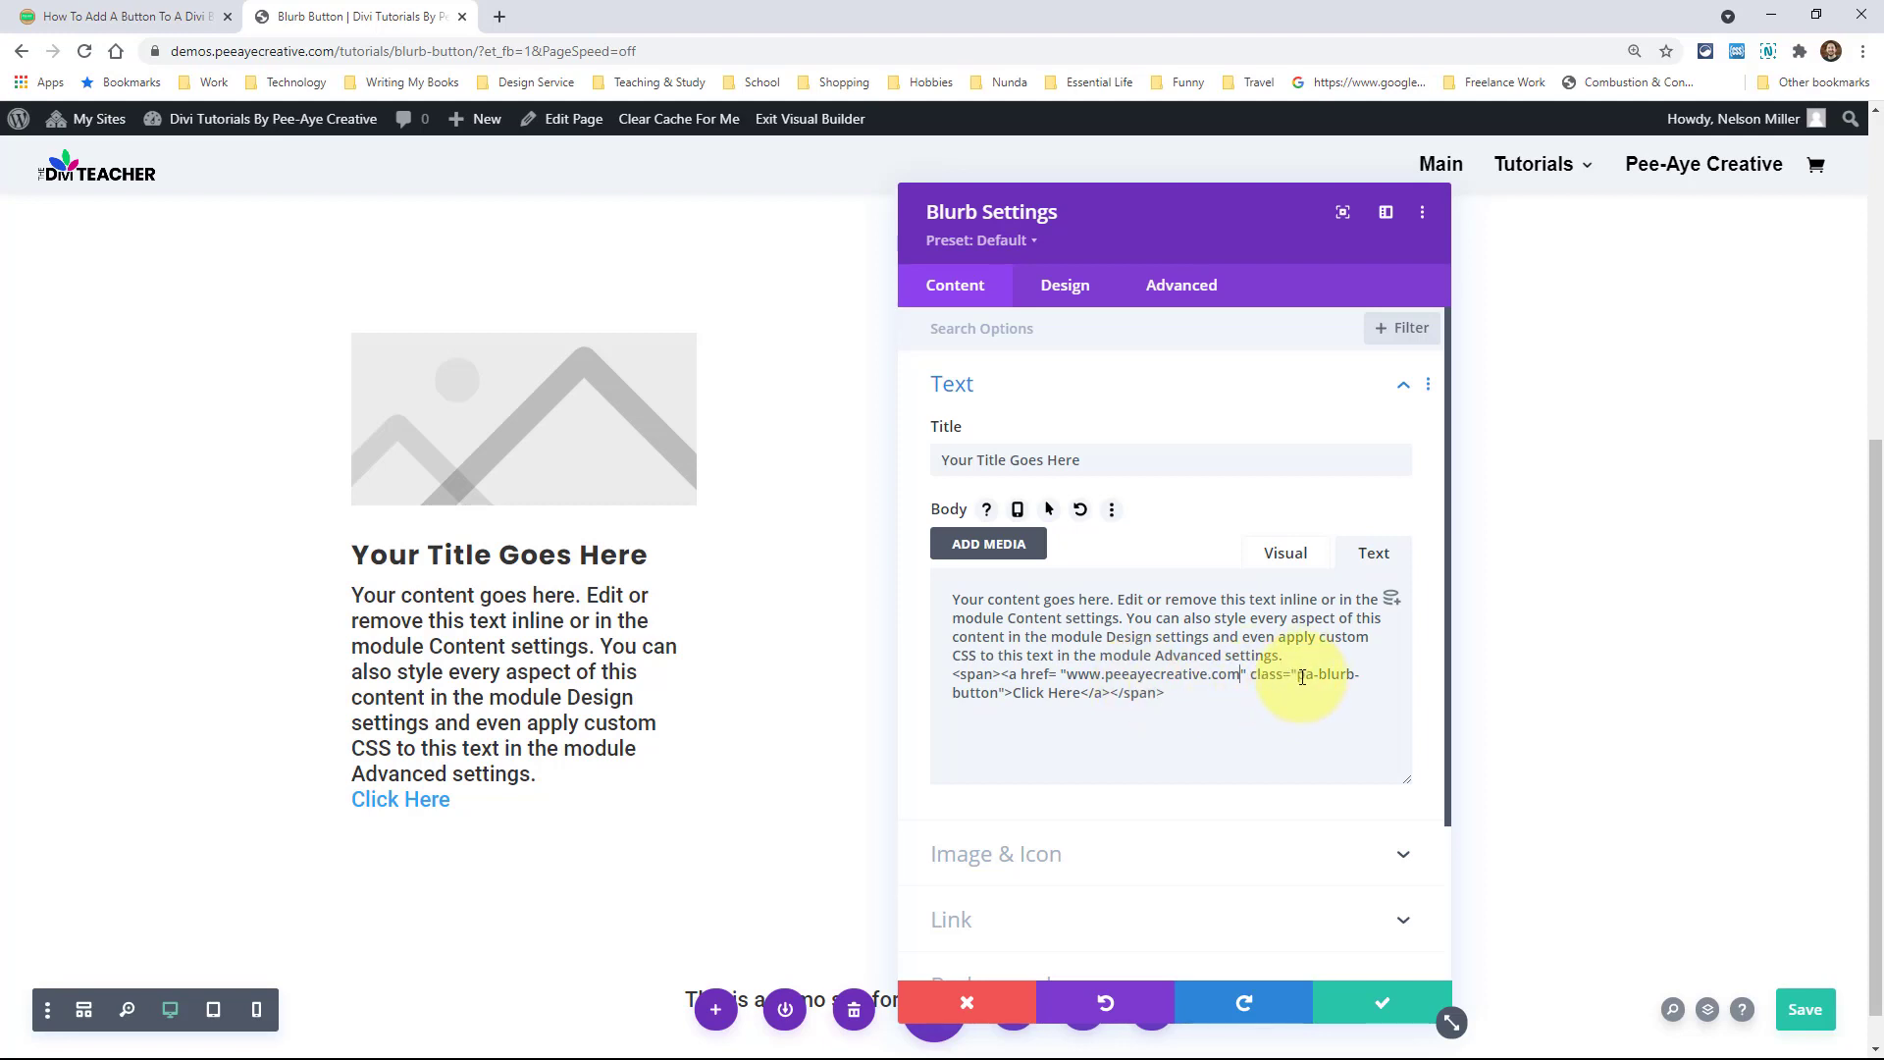
Replace the link text 'Click Here' with 'Learn More' in the blurb body code
{"action": "left_click_drag", "start_coordinate": [1297, 676], "coordinate": [1001, 696]}
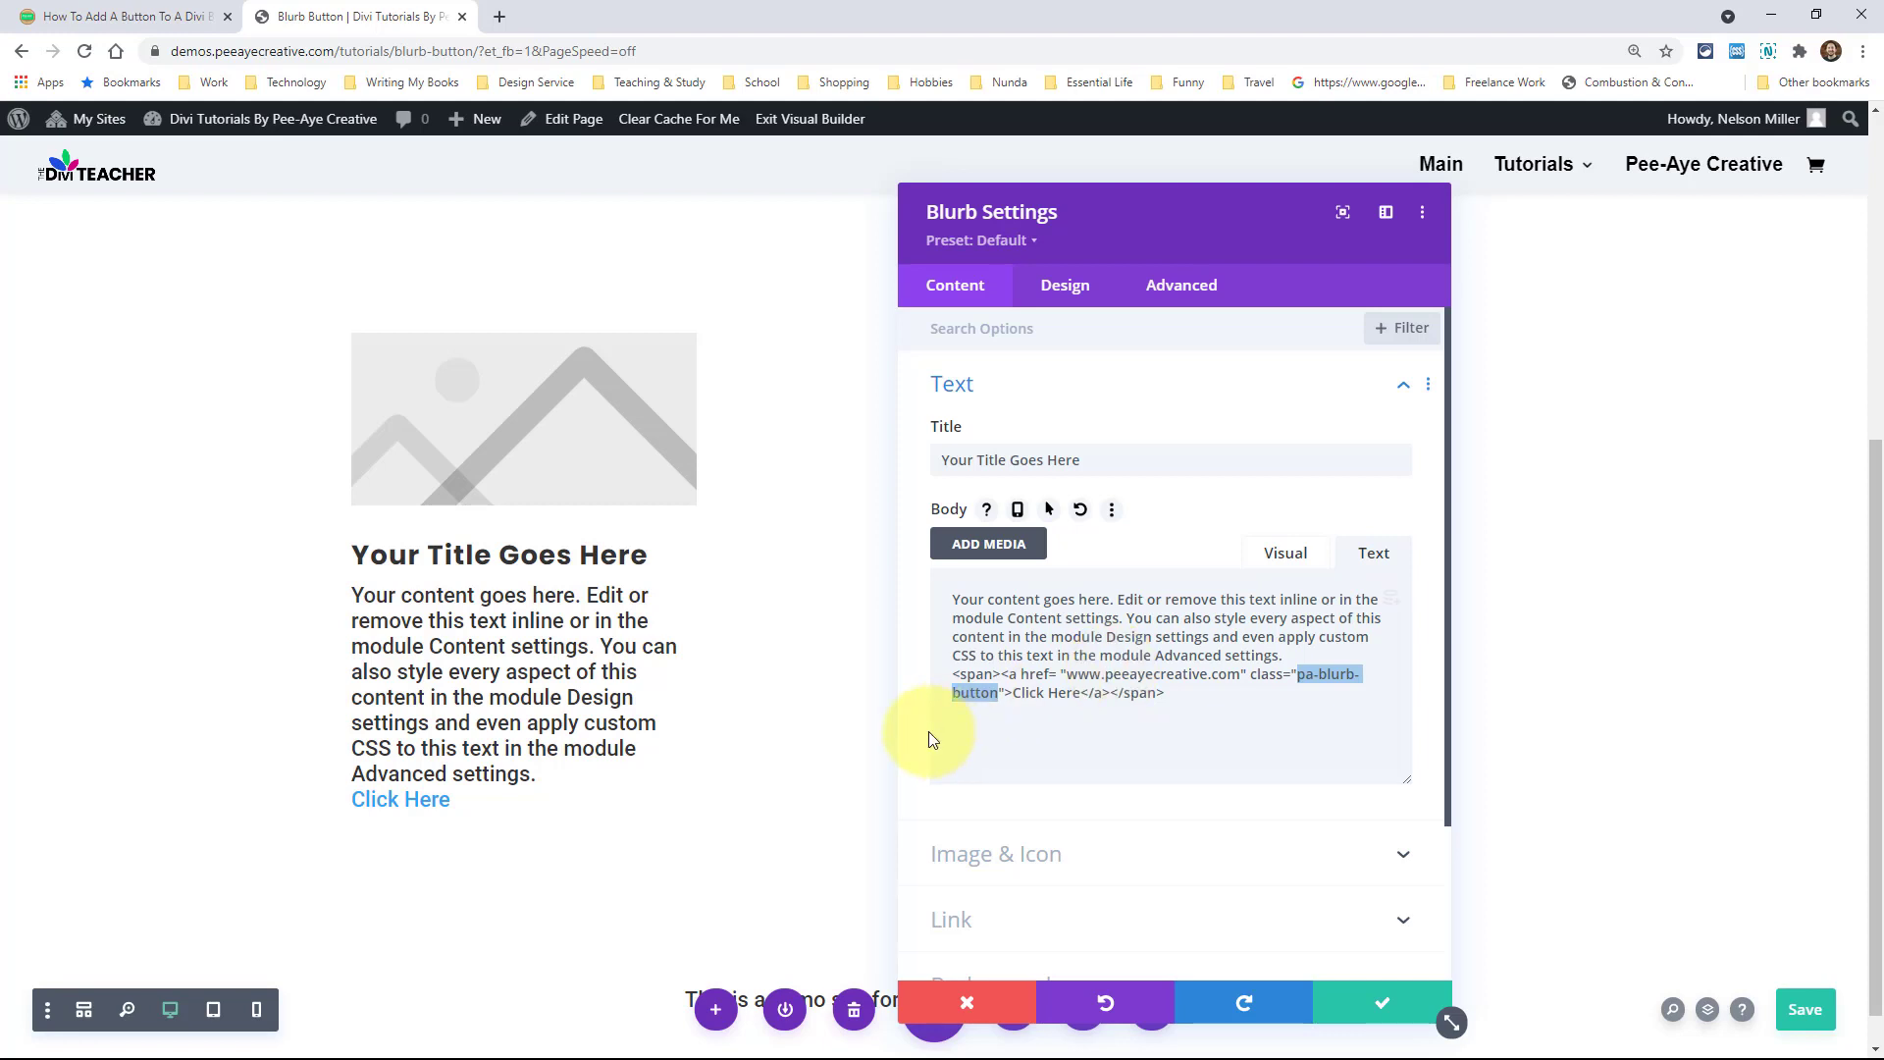
{"action": "left_click", "coordinate": [1021, 700]}
{"action": "left_click_drag", "start_coordinate": [1080, 697], "coordinate": [1016, 697]}
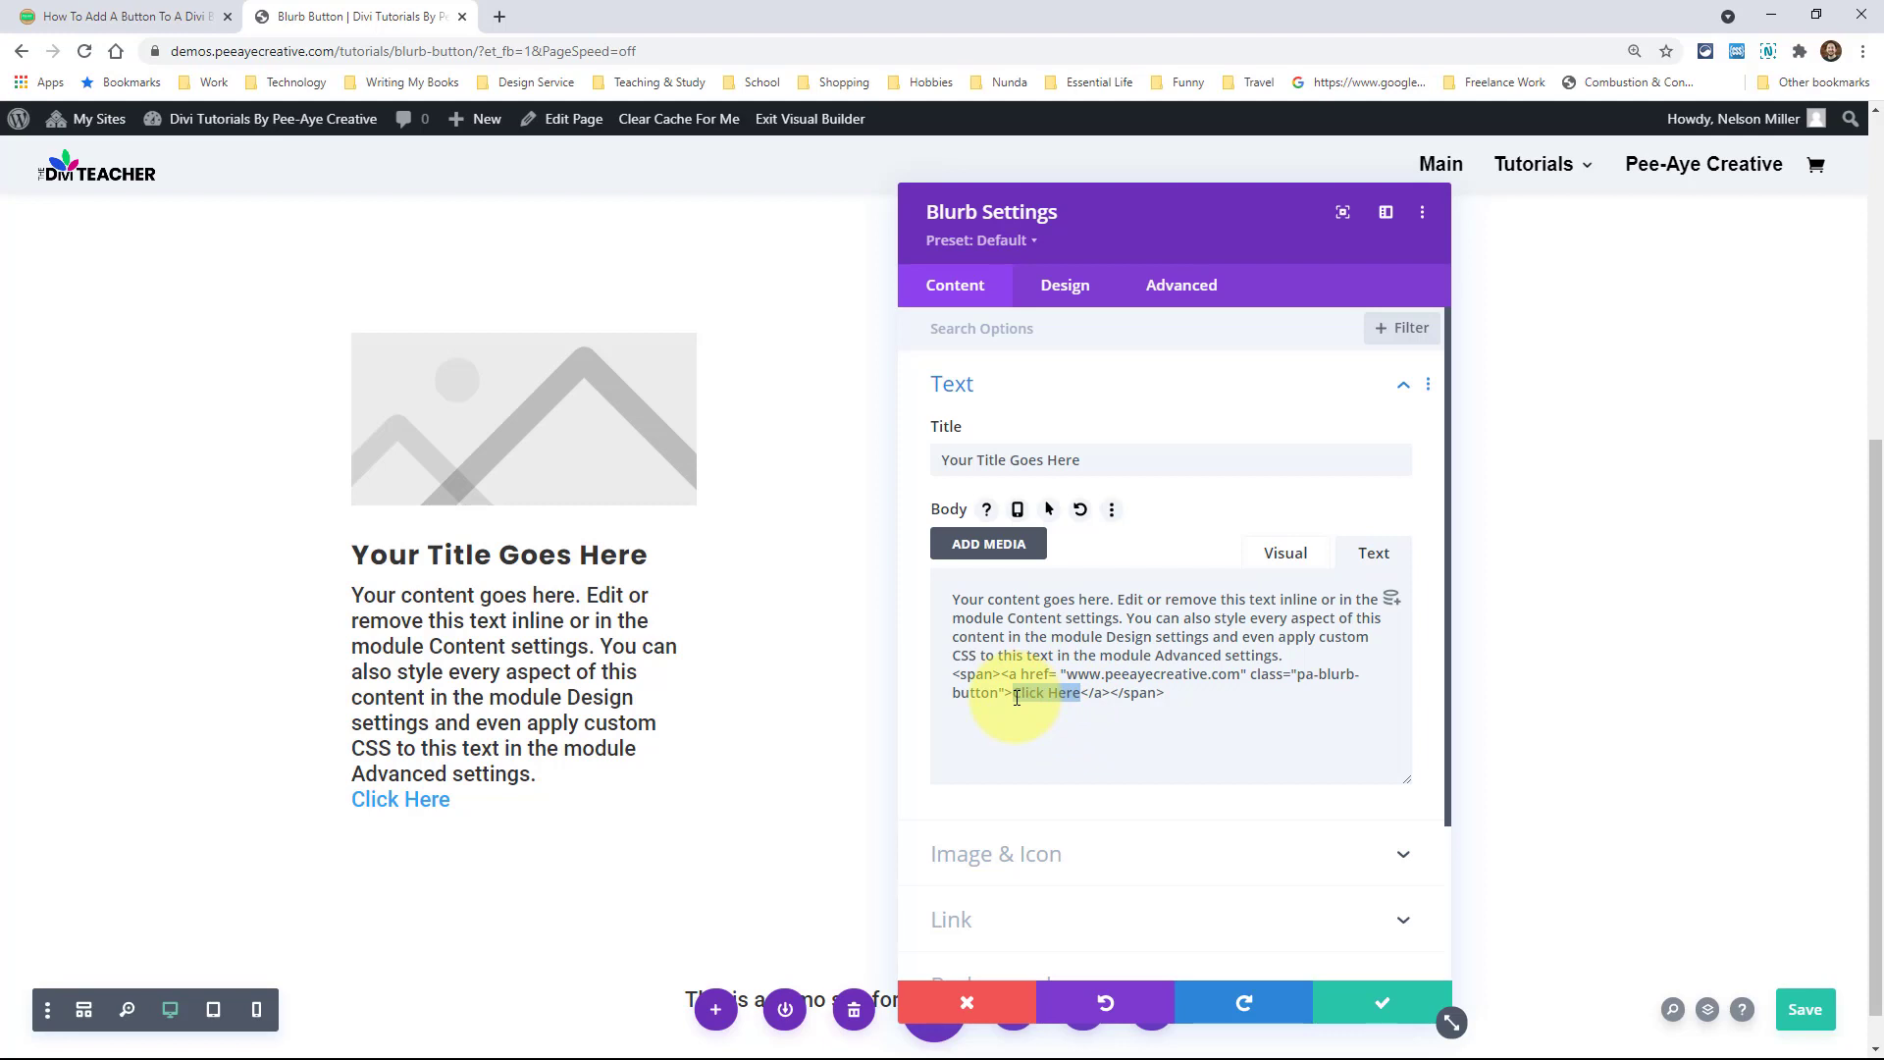
{"action": "type", "text": "Learn More"}
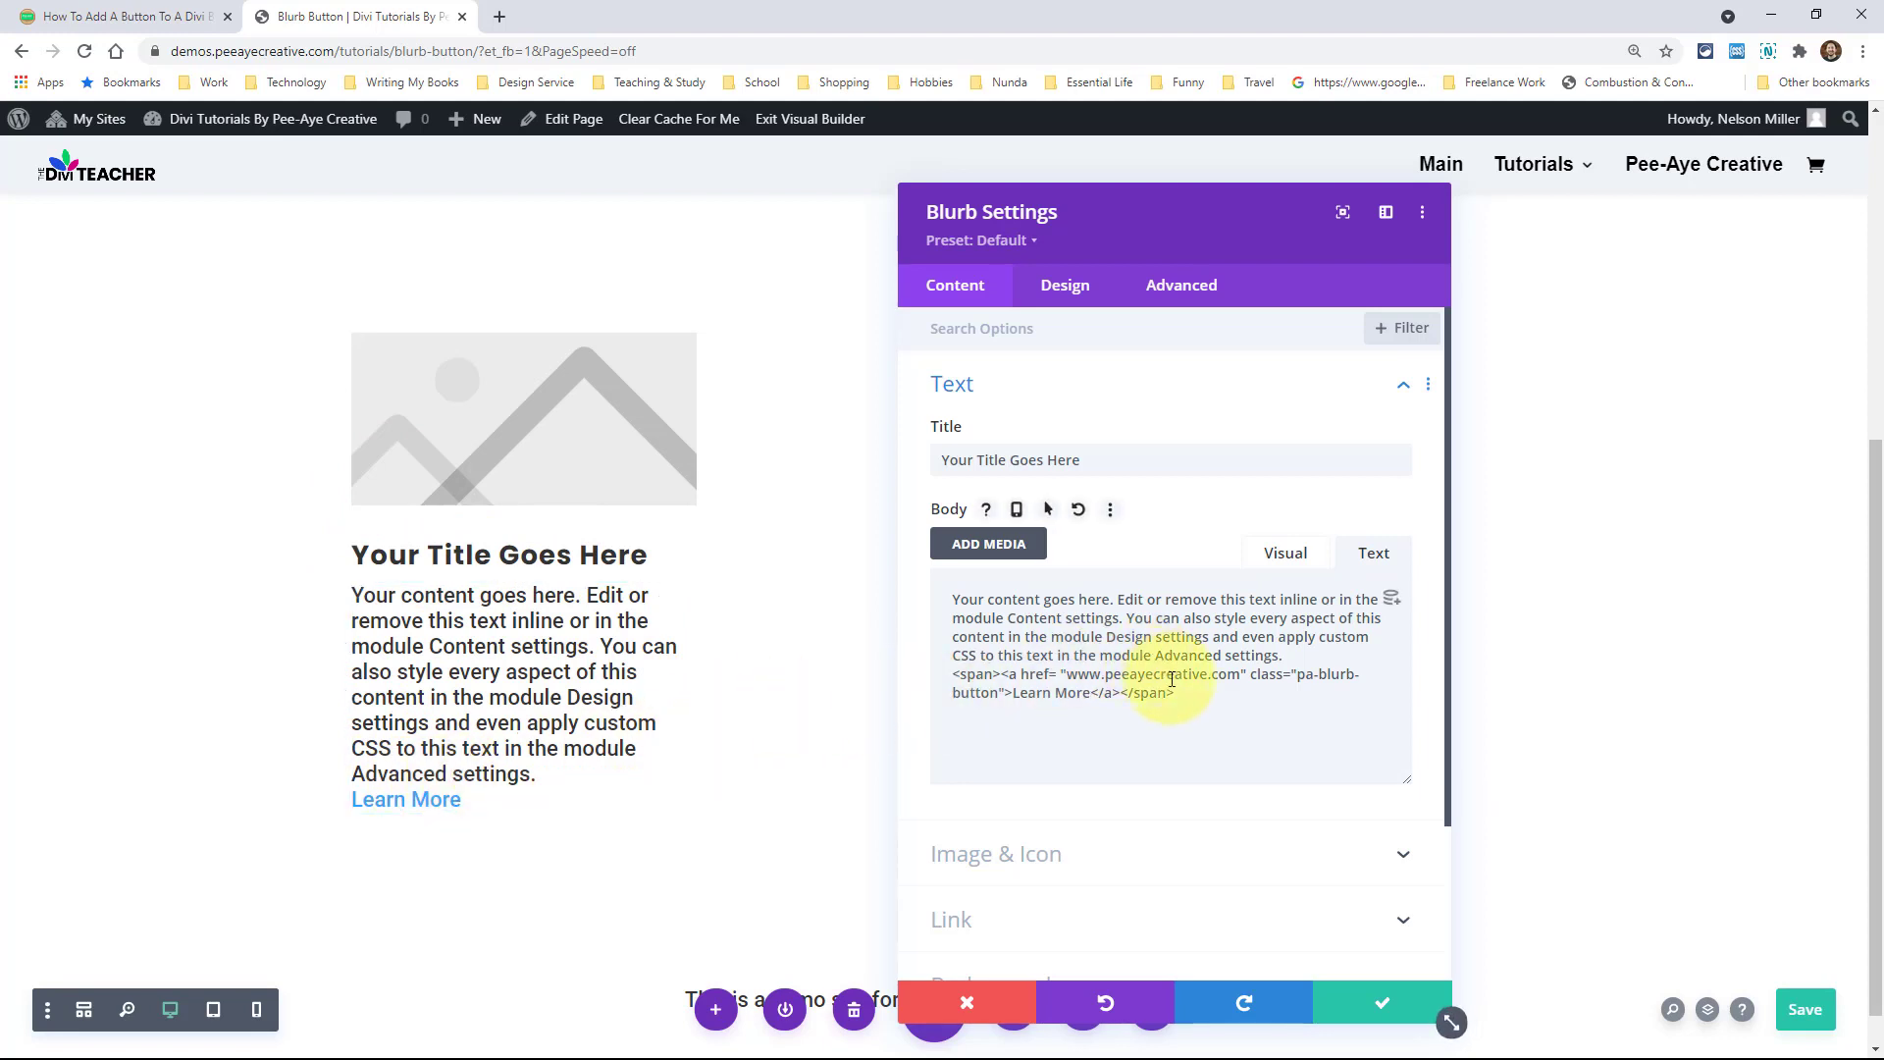
Close the blurb settings, keeping changes, and scroll the article to 'Style The Blurb Button With CSS'
{"action": "left_click", "coordinate": [1367, 999]}
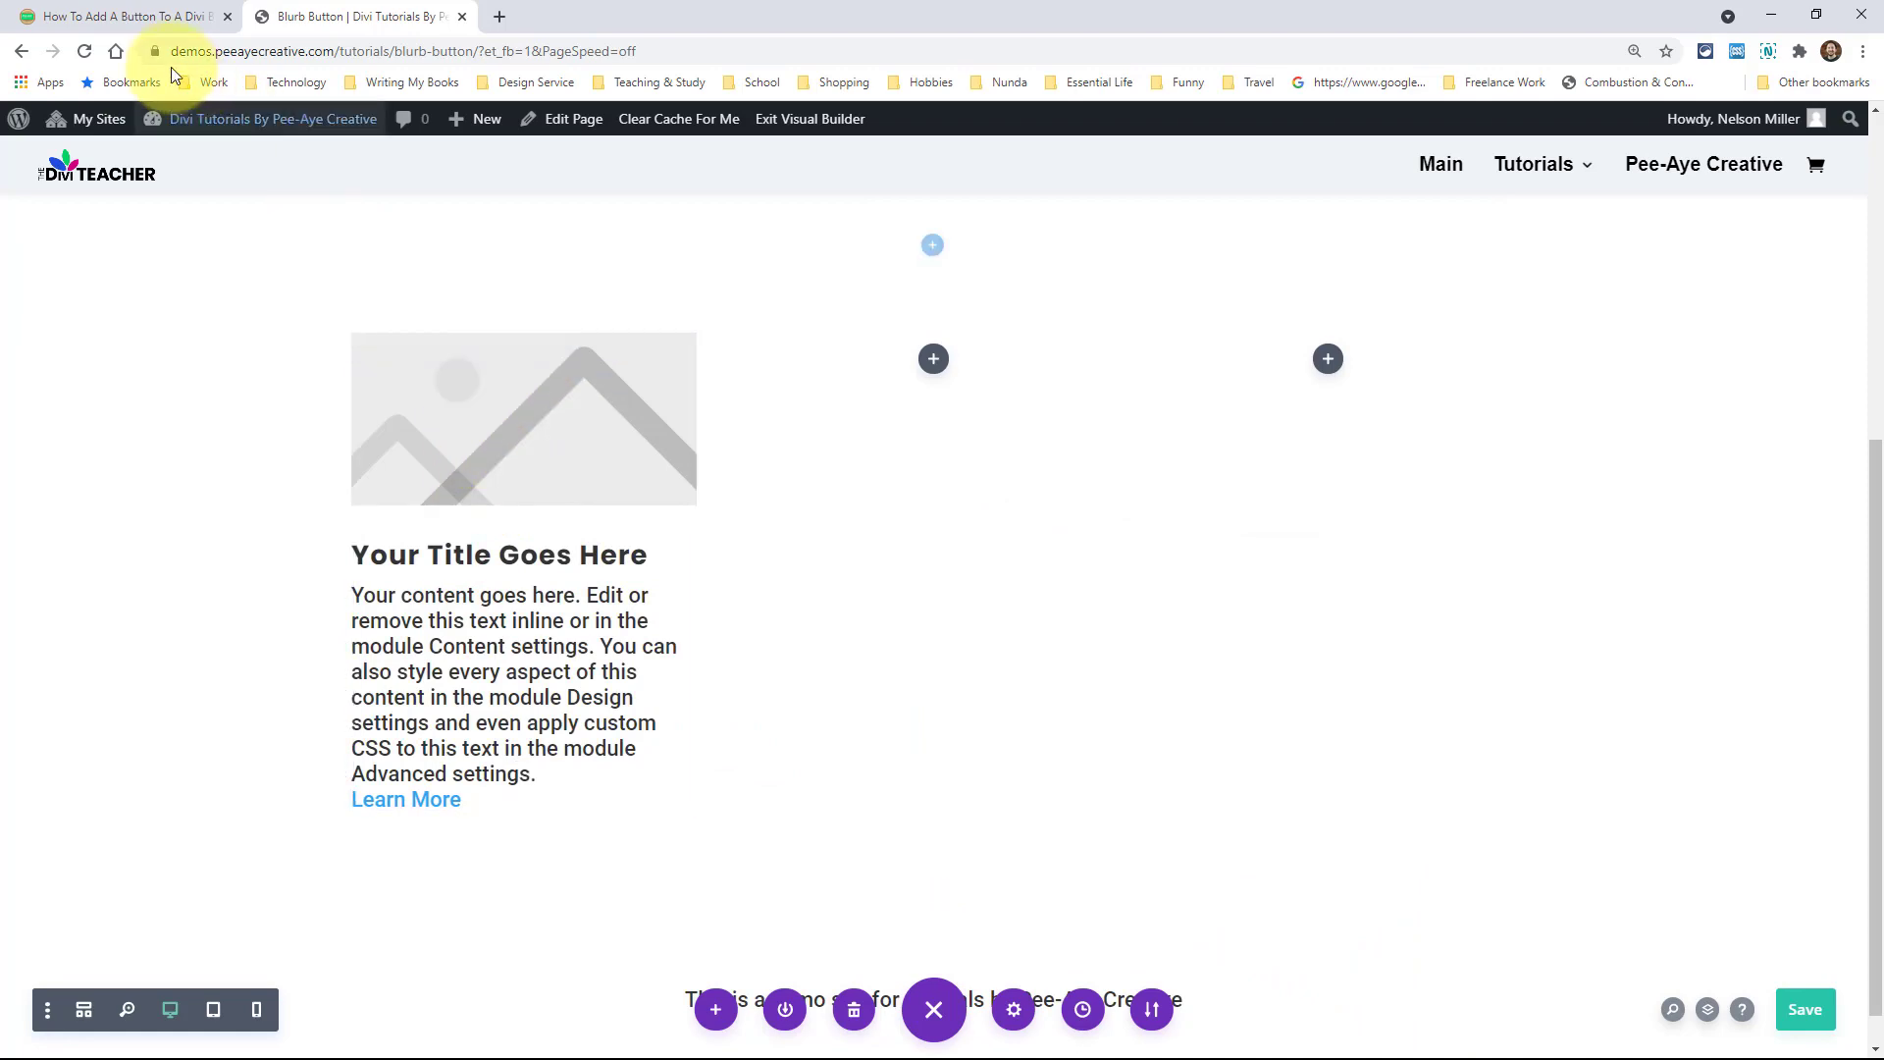
{"action": "left_click", "coordinate": [119, 20]}
{"action": "scroll", "coordinate": [864, 589], "scroll_direction": "down", "scroll_amount": 6}
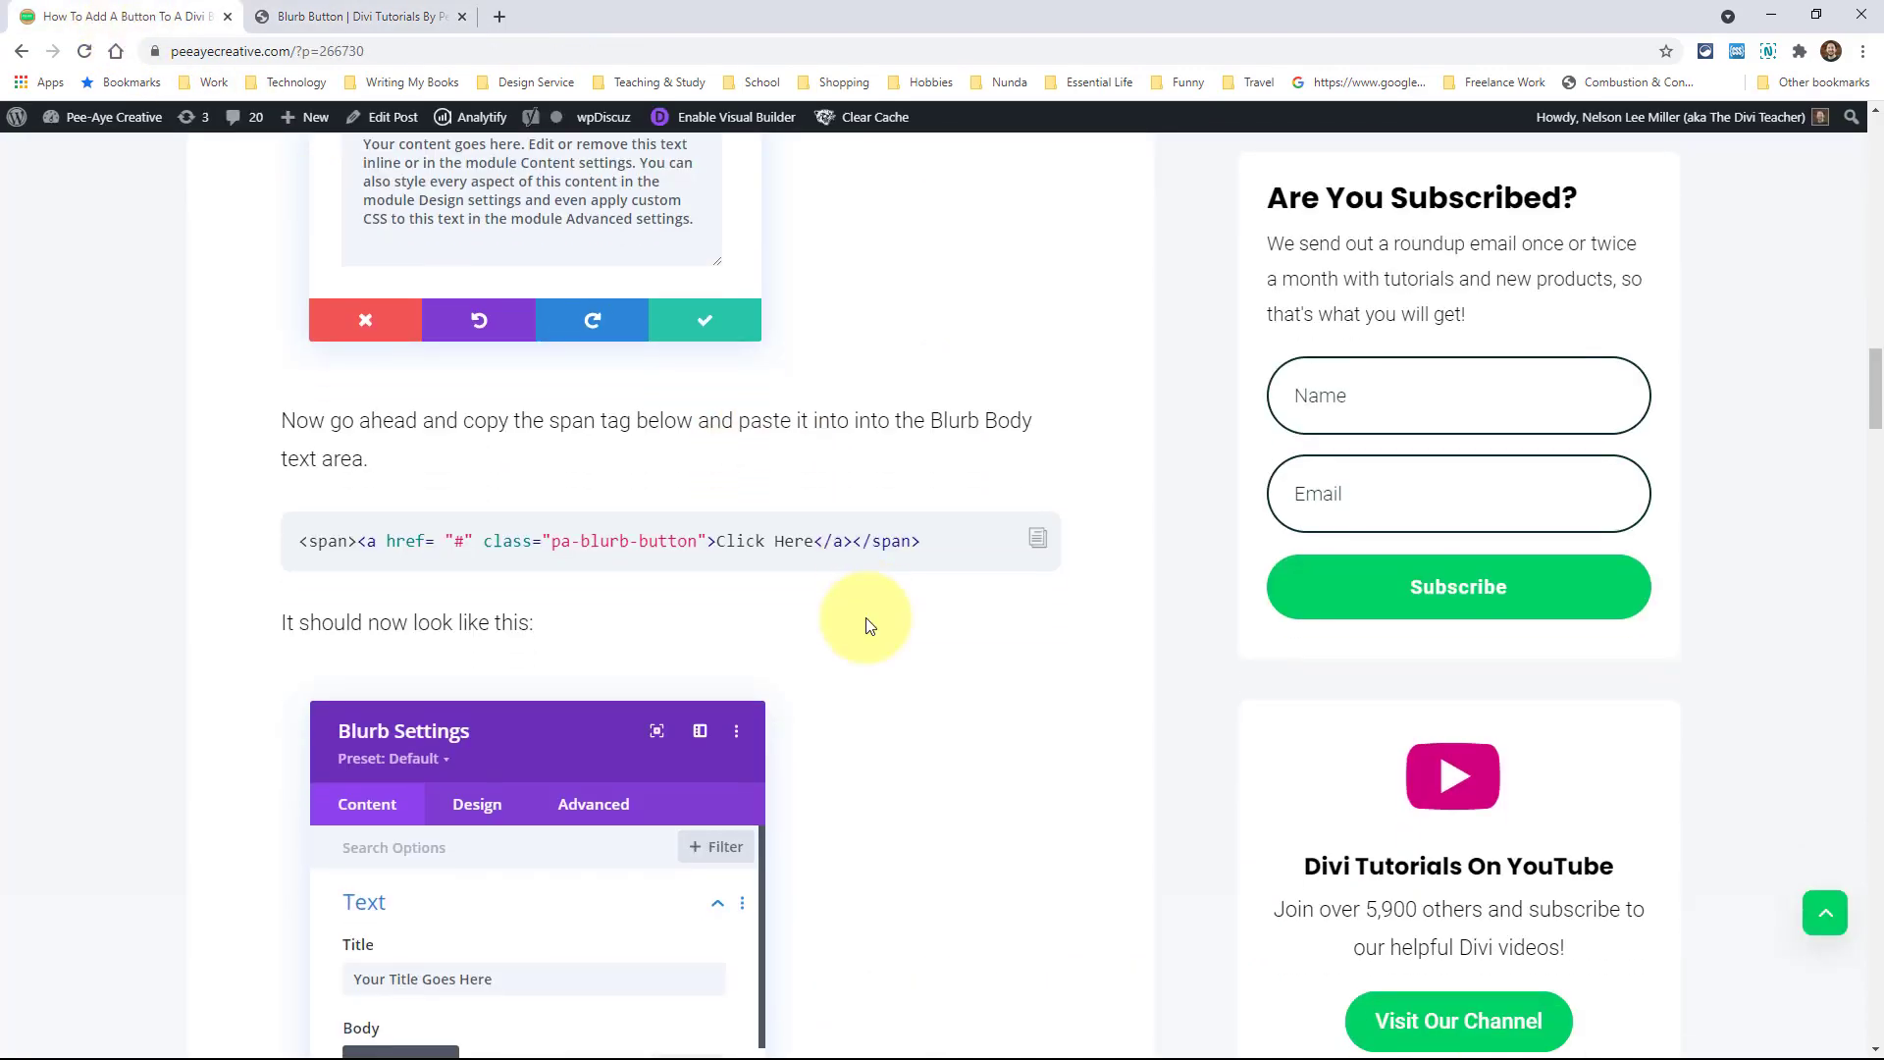
{"action": "scroll", "coordinate": [863, 616], "scroll_direction": "down", "scroll_amount": 15}
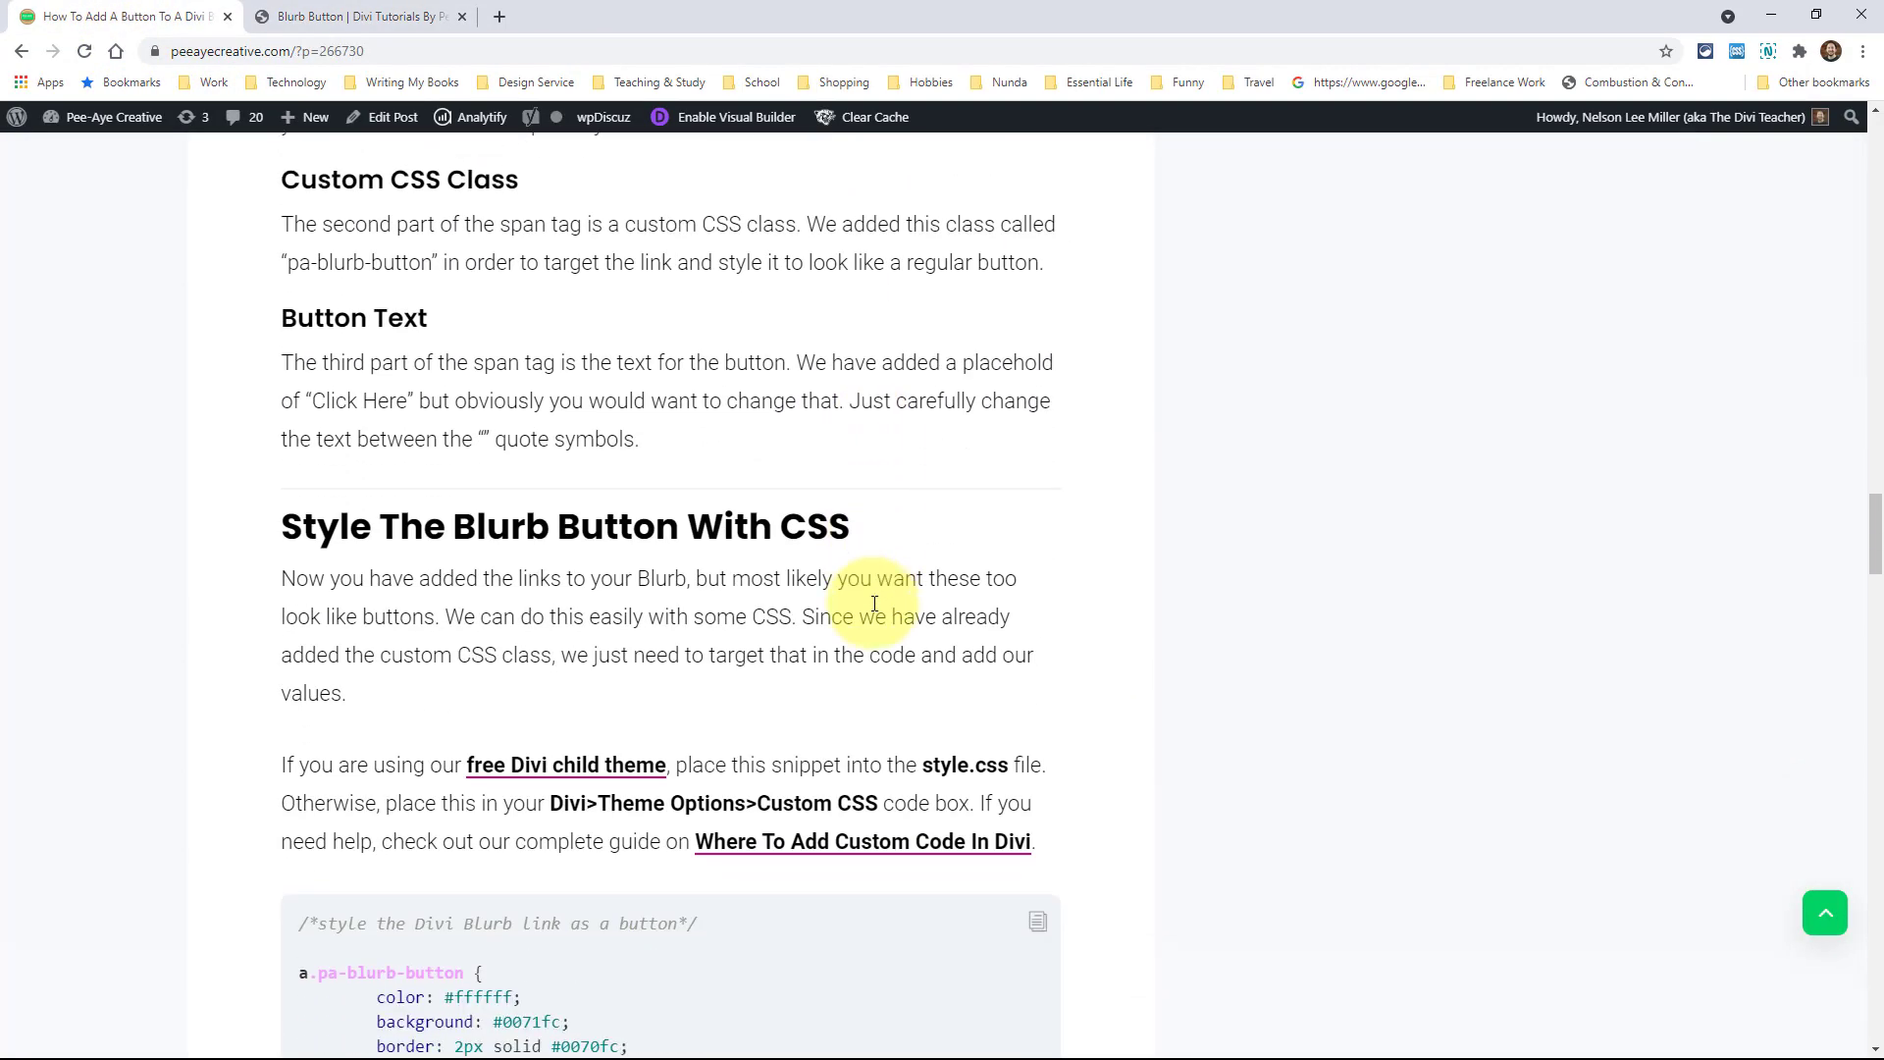
{"action": "scroll", "coordinate": [877, 610], "scroll_direction": "down", "scroll_amount": 1}
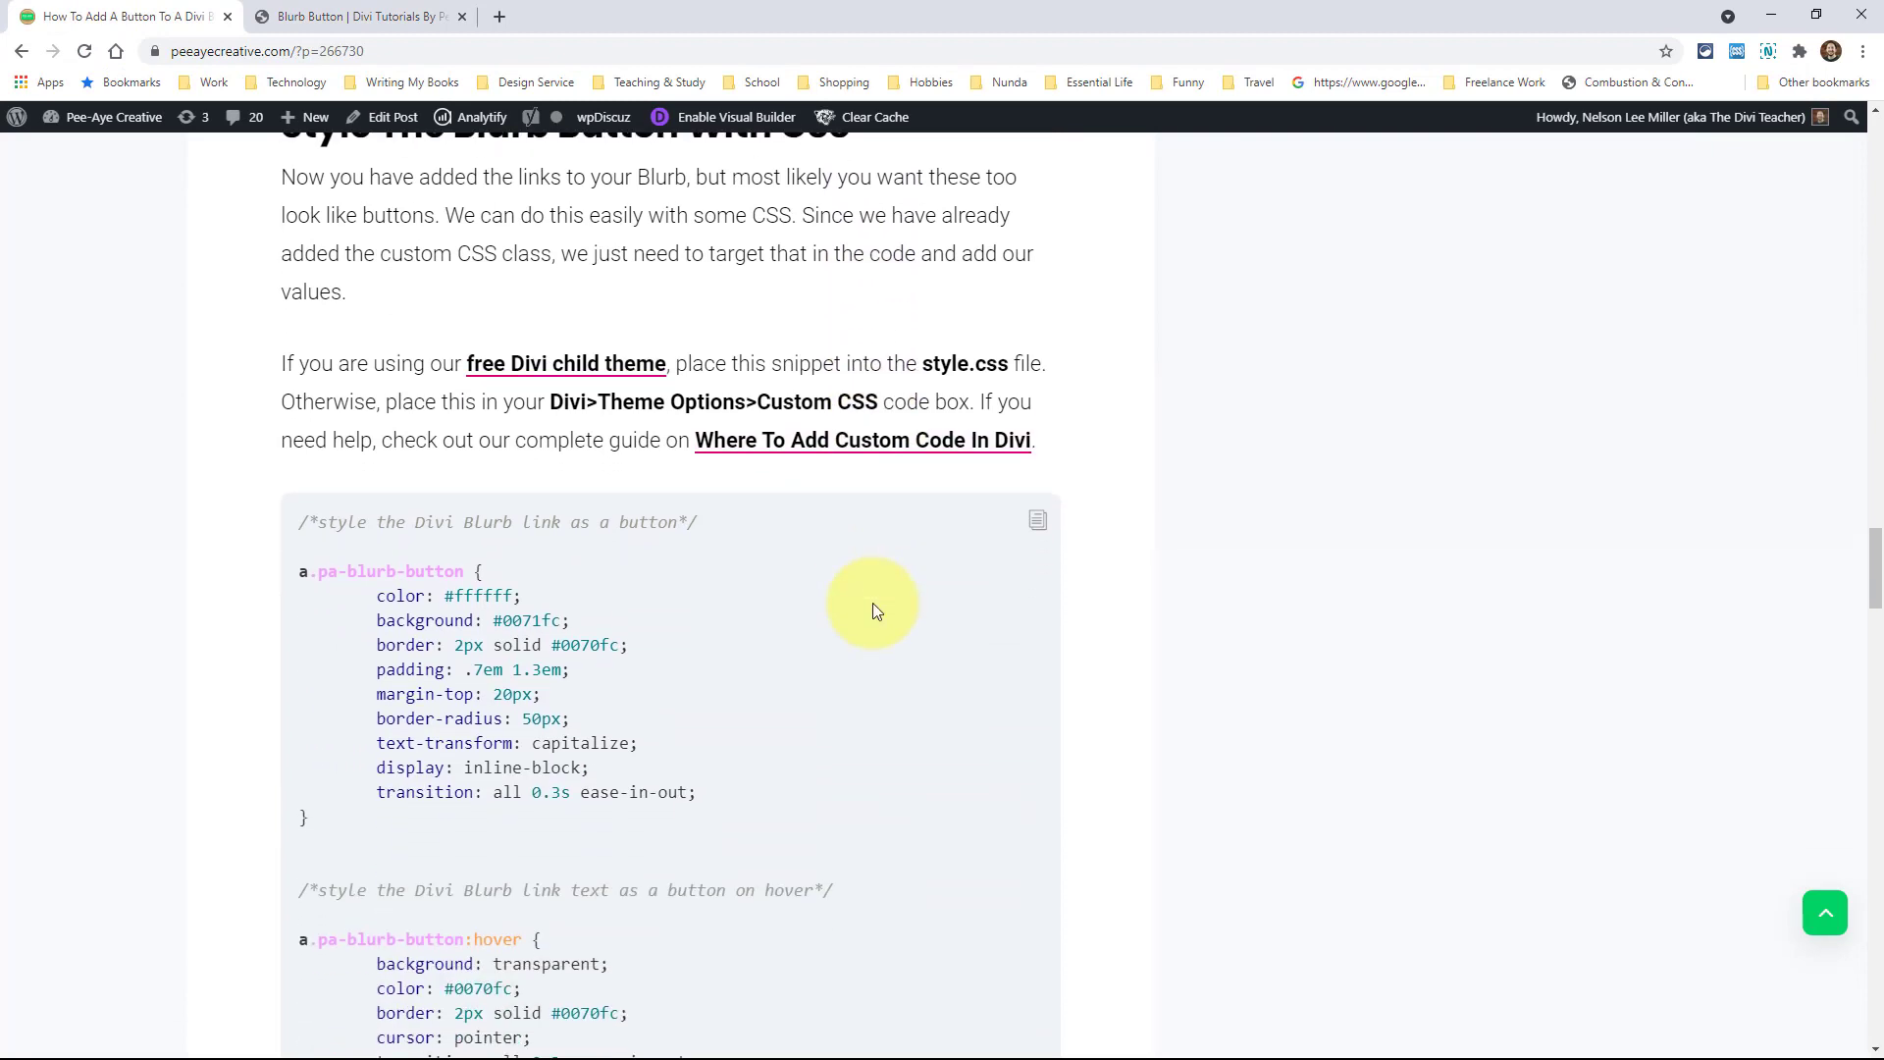
{"action": "scroll", "coordinate": [876, 610], "scroll_direction": "down", "scroll_amount": 3}
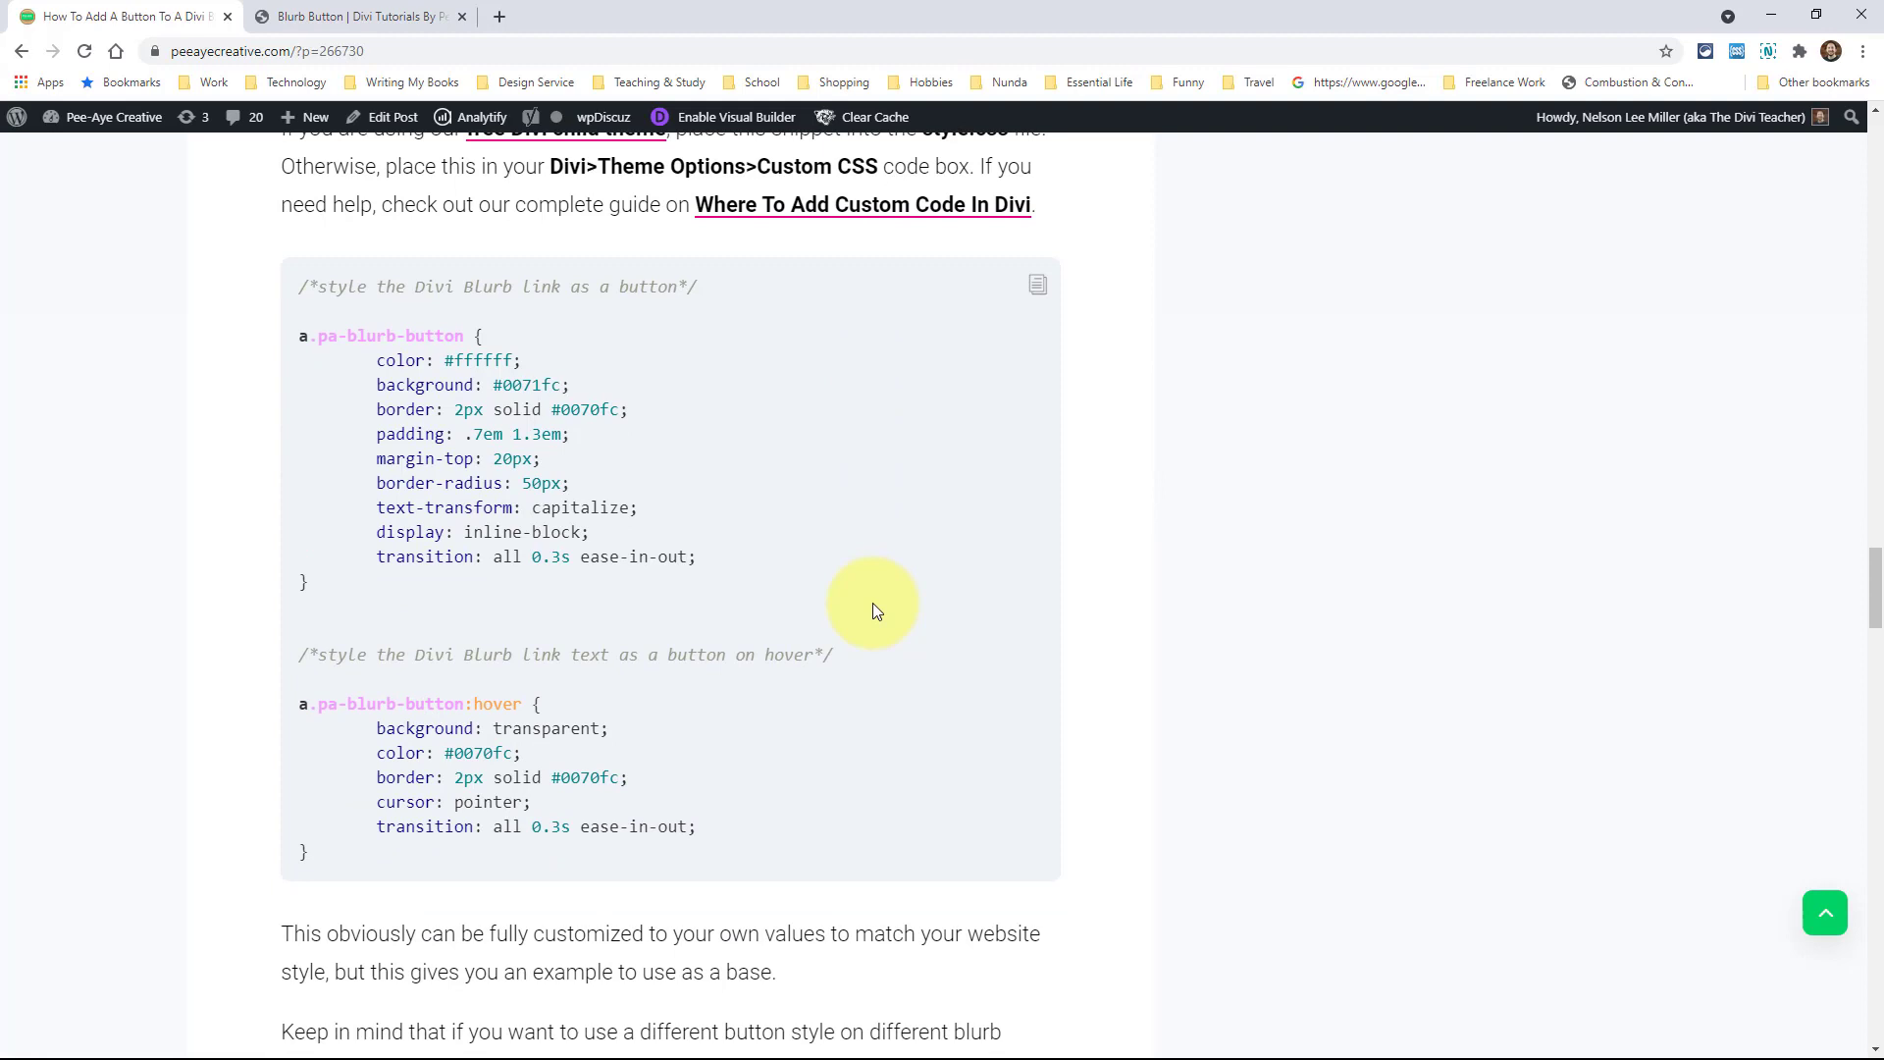
Copy the .pa-blurb-button CSS snippet from the article
{"action": "double_click", "coordinate": [490, 361]}
{"action": "left_click_drag", "start_coordinate": [492, 386], "coordinate": [610, 410]}
{"action": "left_click_drag", "start_coordinate": [465, 435], "coordinate": [540, 460]}
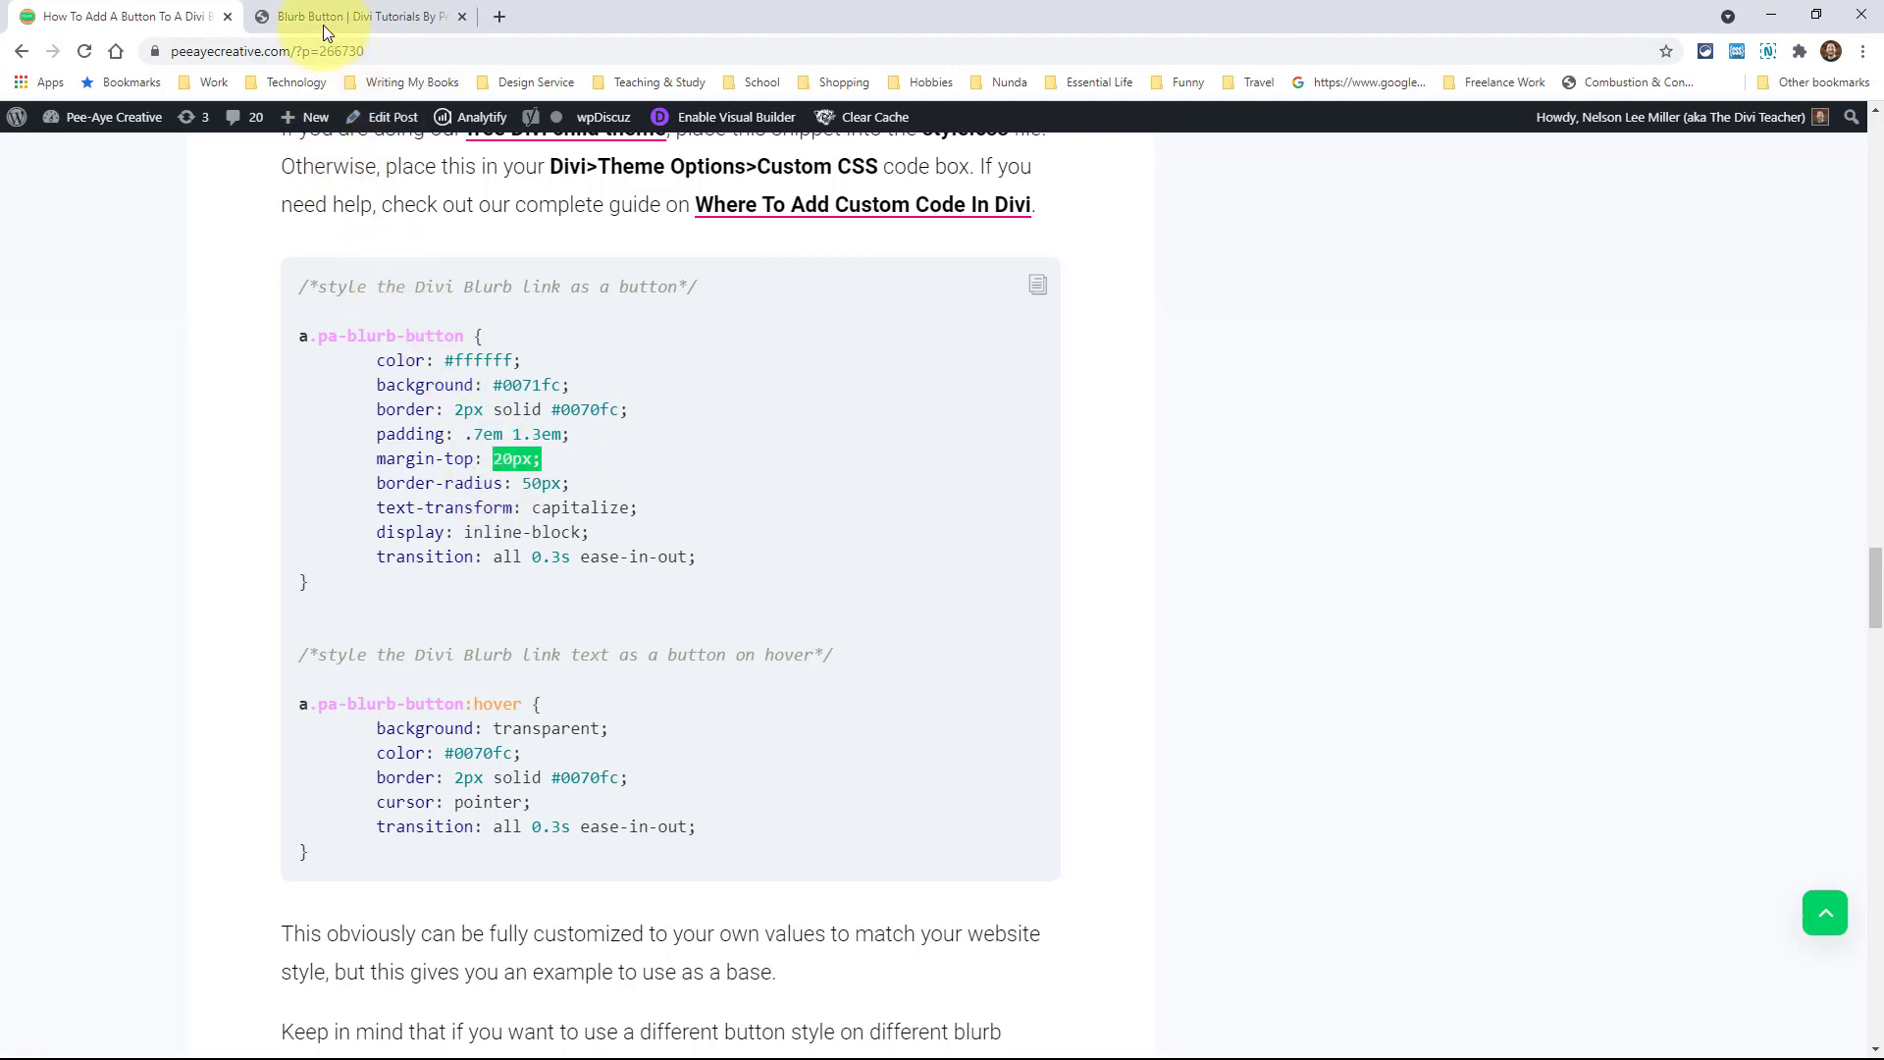
{"action": "left_click", "coordinate": [896, 328]}
{"action": "left_click", "coordinate": [1037, 288]}
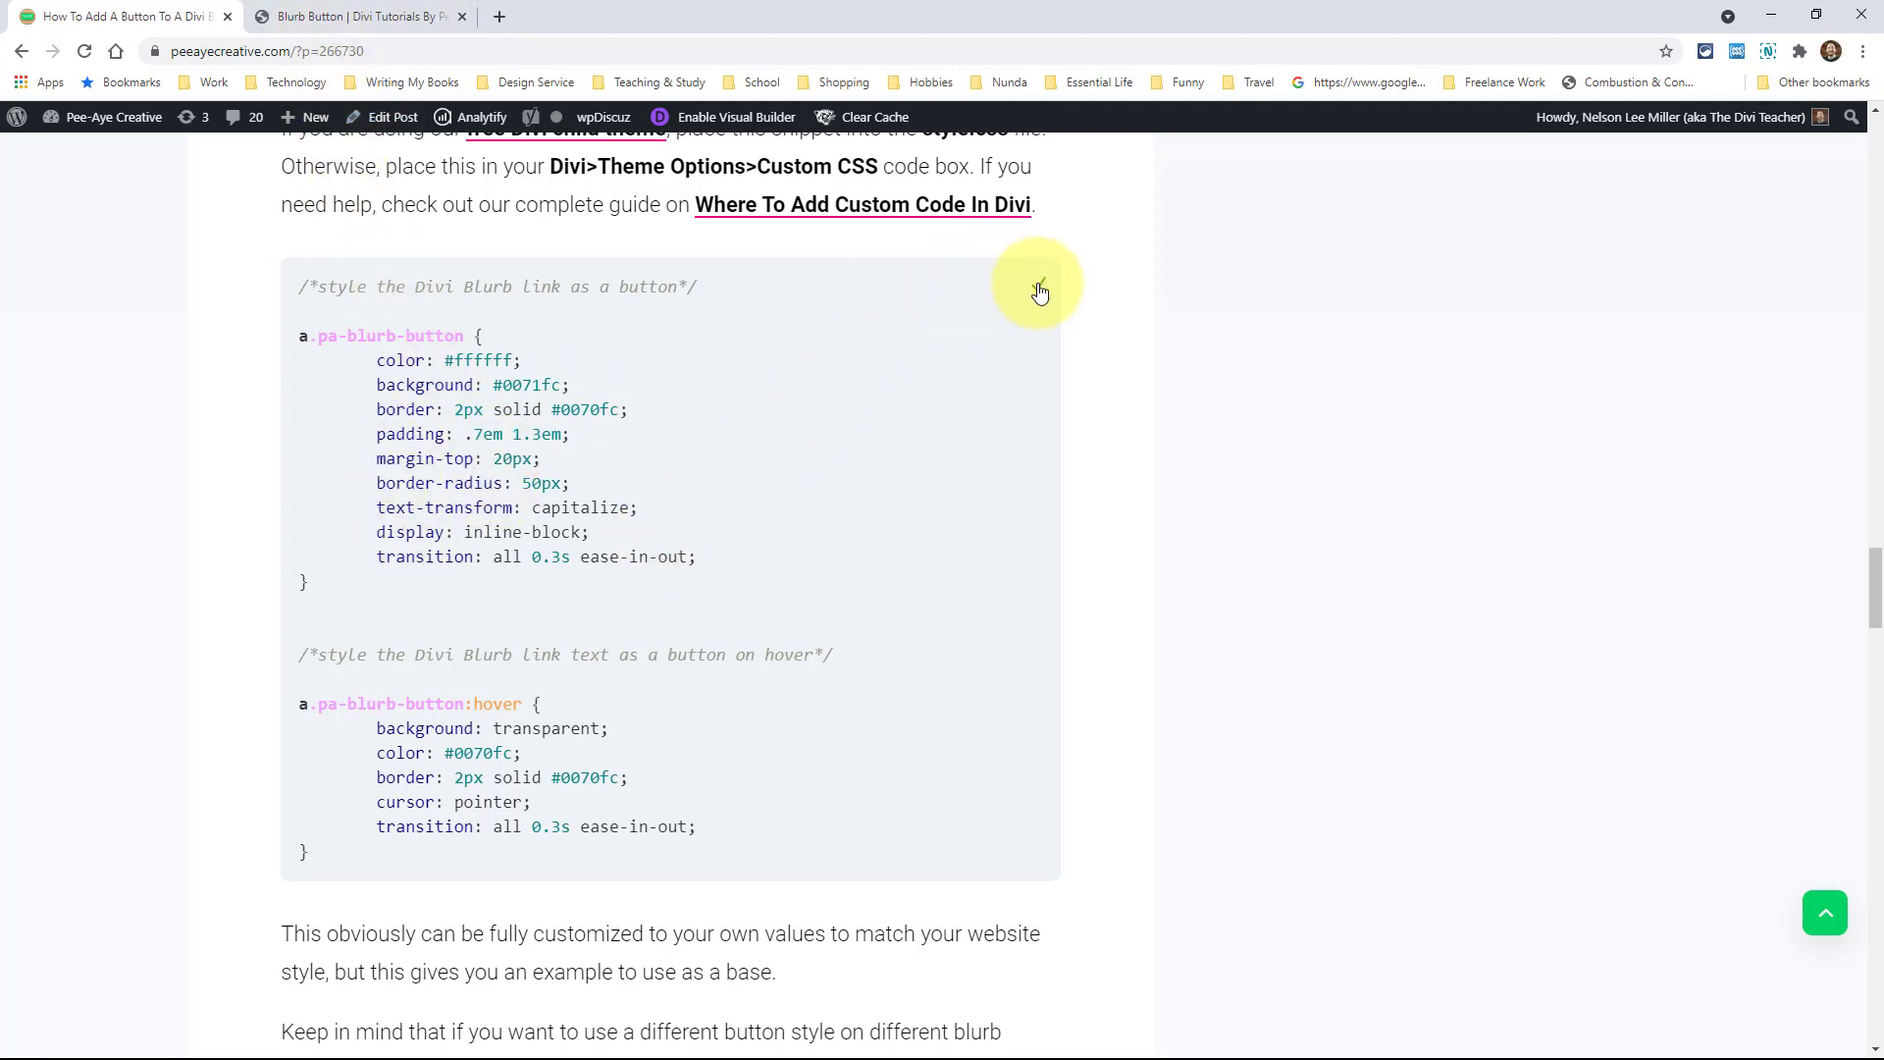
{"action": "scroll", "coordinate": [850, 477], "scroll_direction": "up", "scroll_amount": 3}
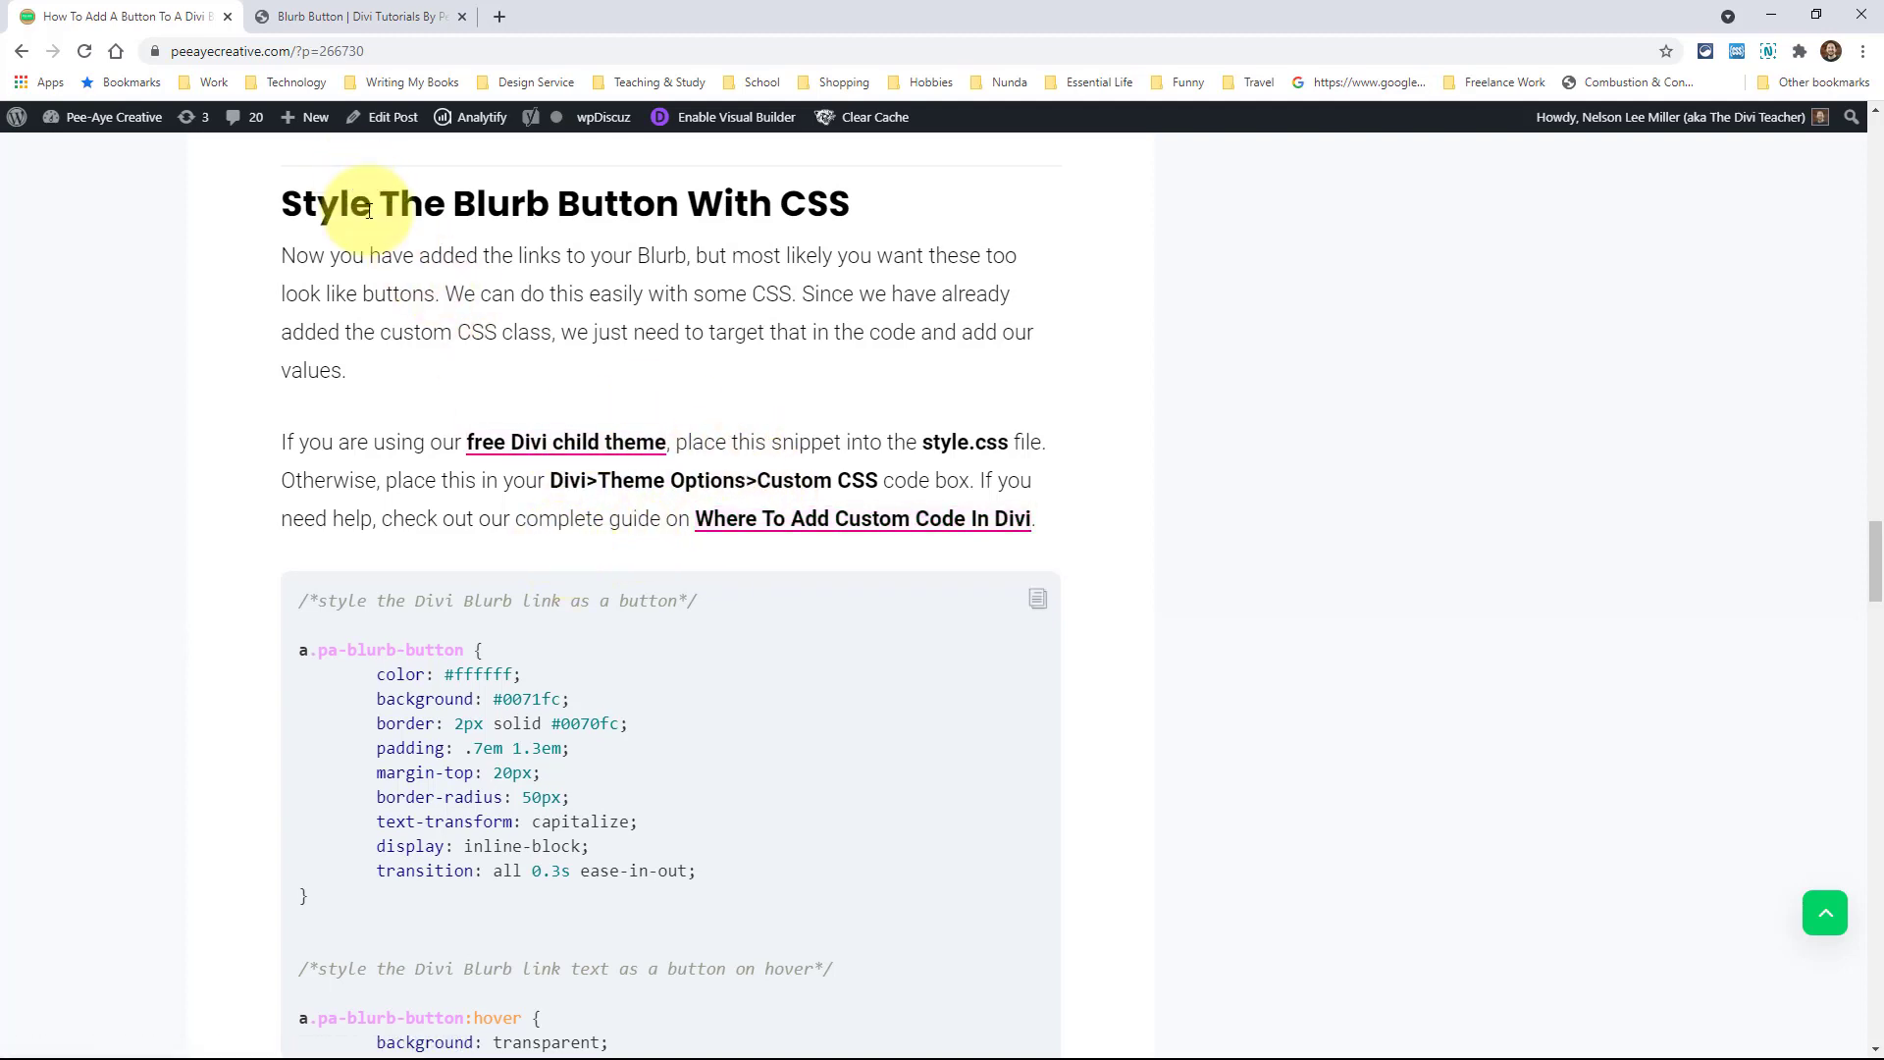
Paste the button CSS into the page's Advanced > Custom CSS field
{"action": "left_click", "coordinate": [310, 18]}
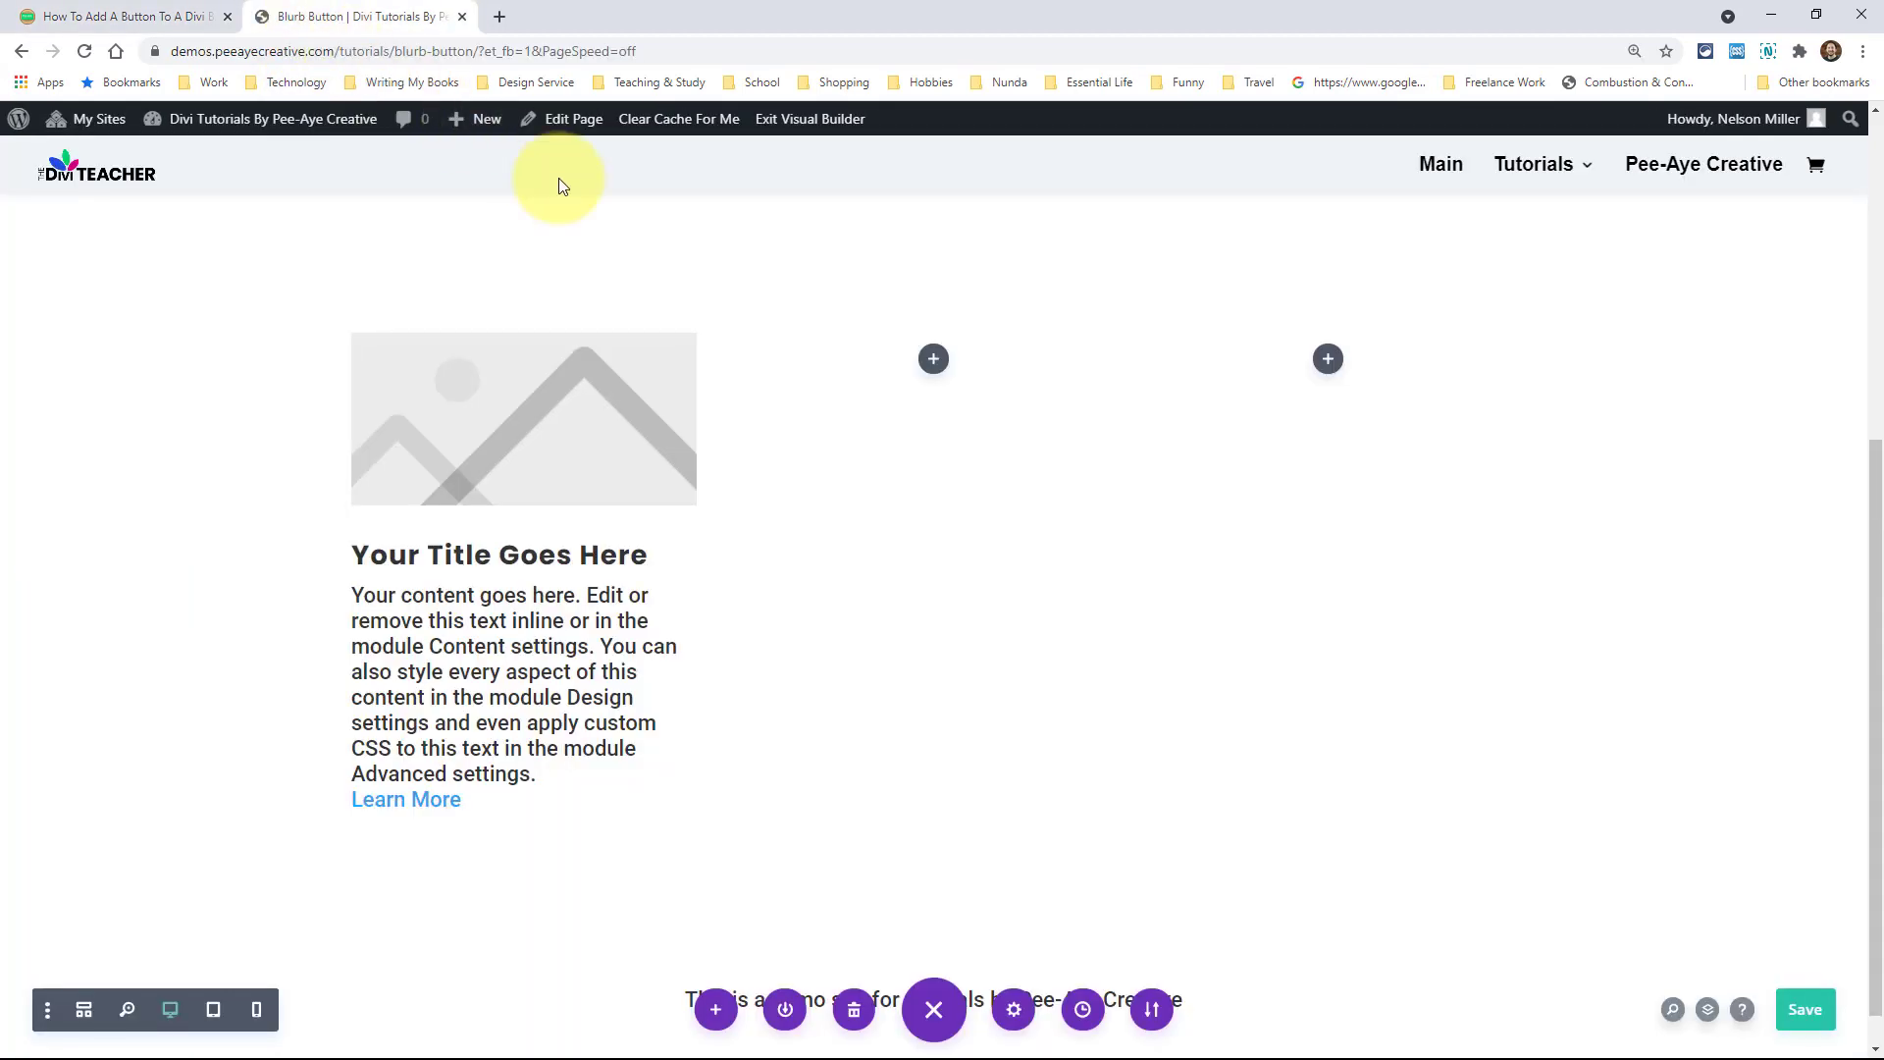
{"action": "left_click", "coordinate": [1012, 1013]}
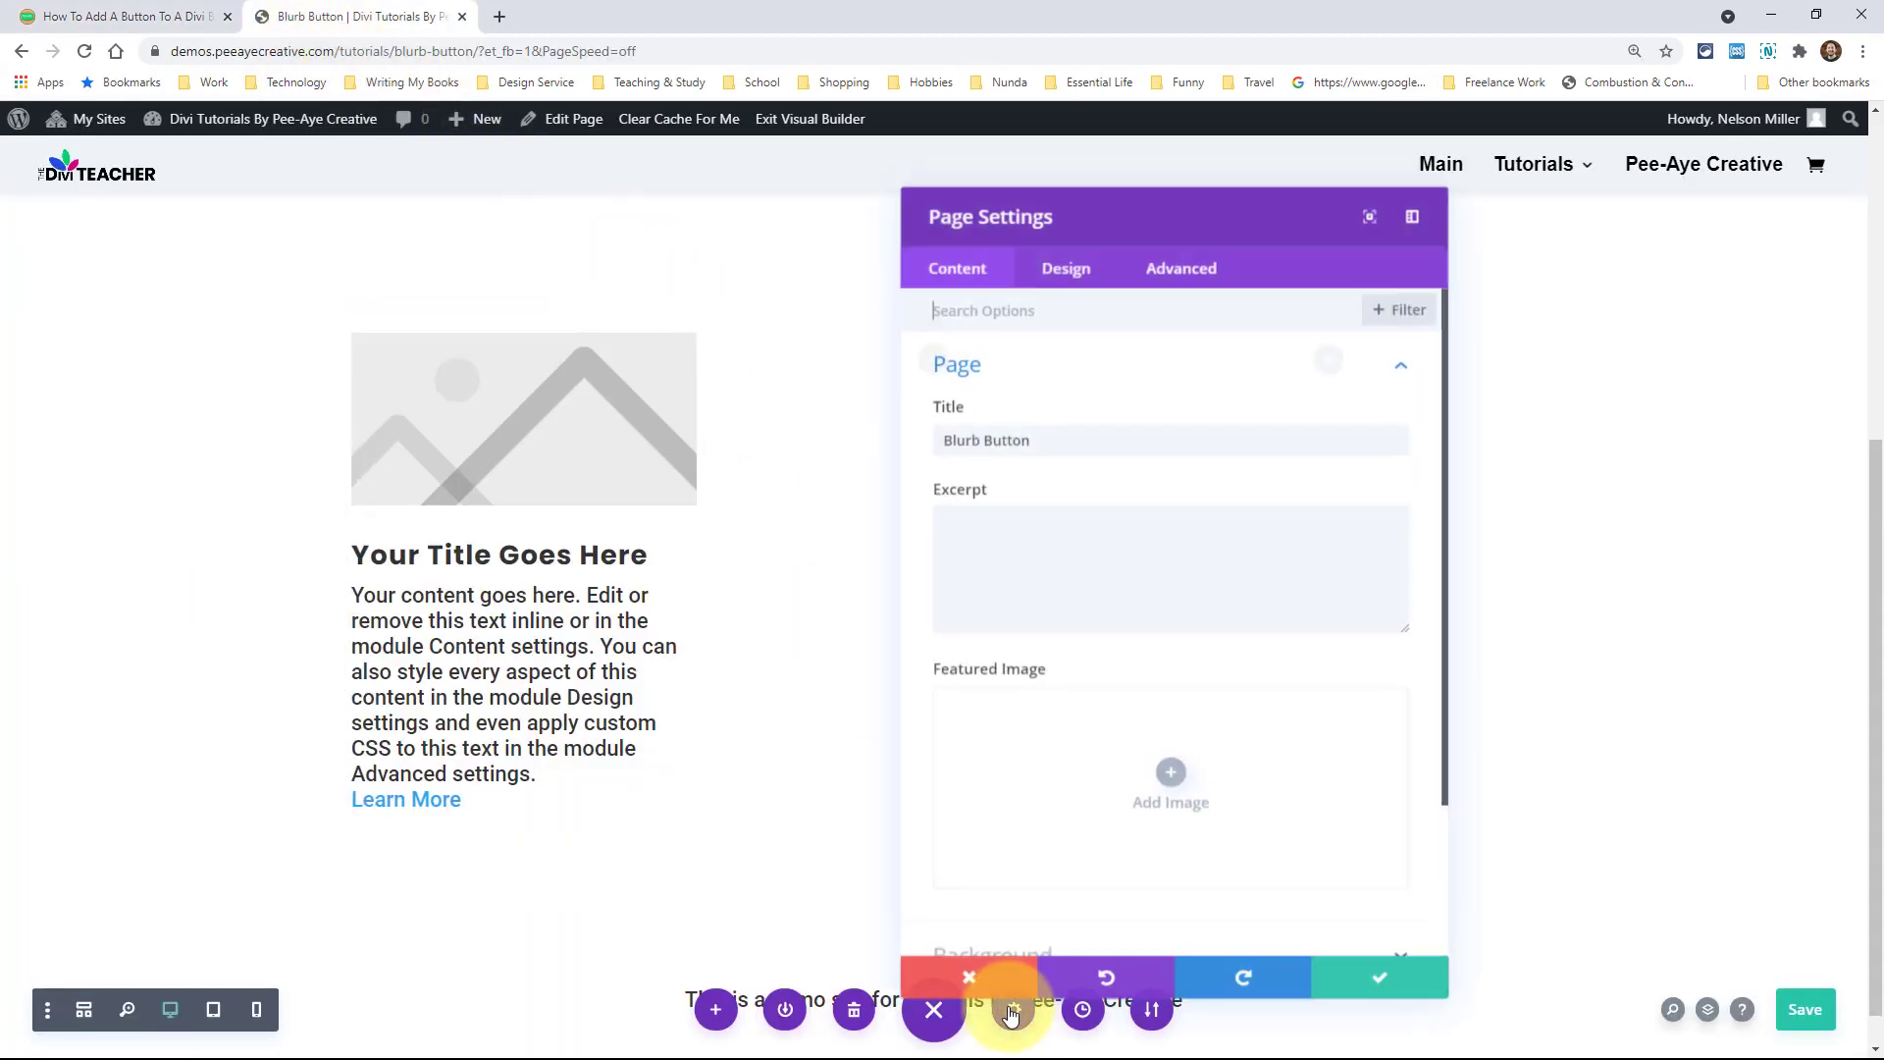
{"action": "left_click", "coordinate": [1174, 263]}
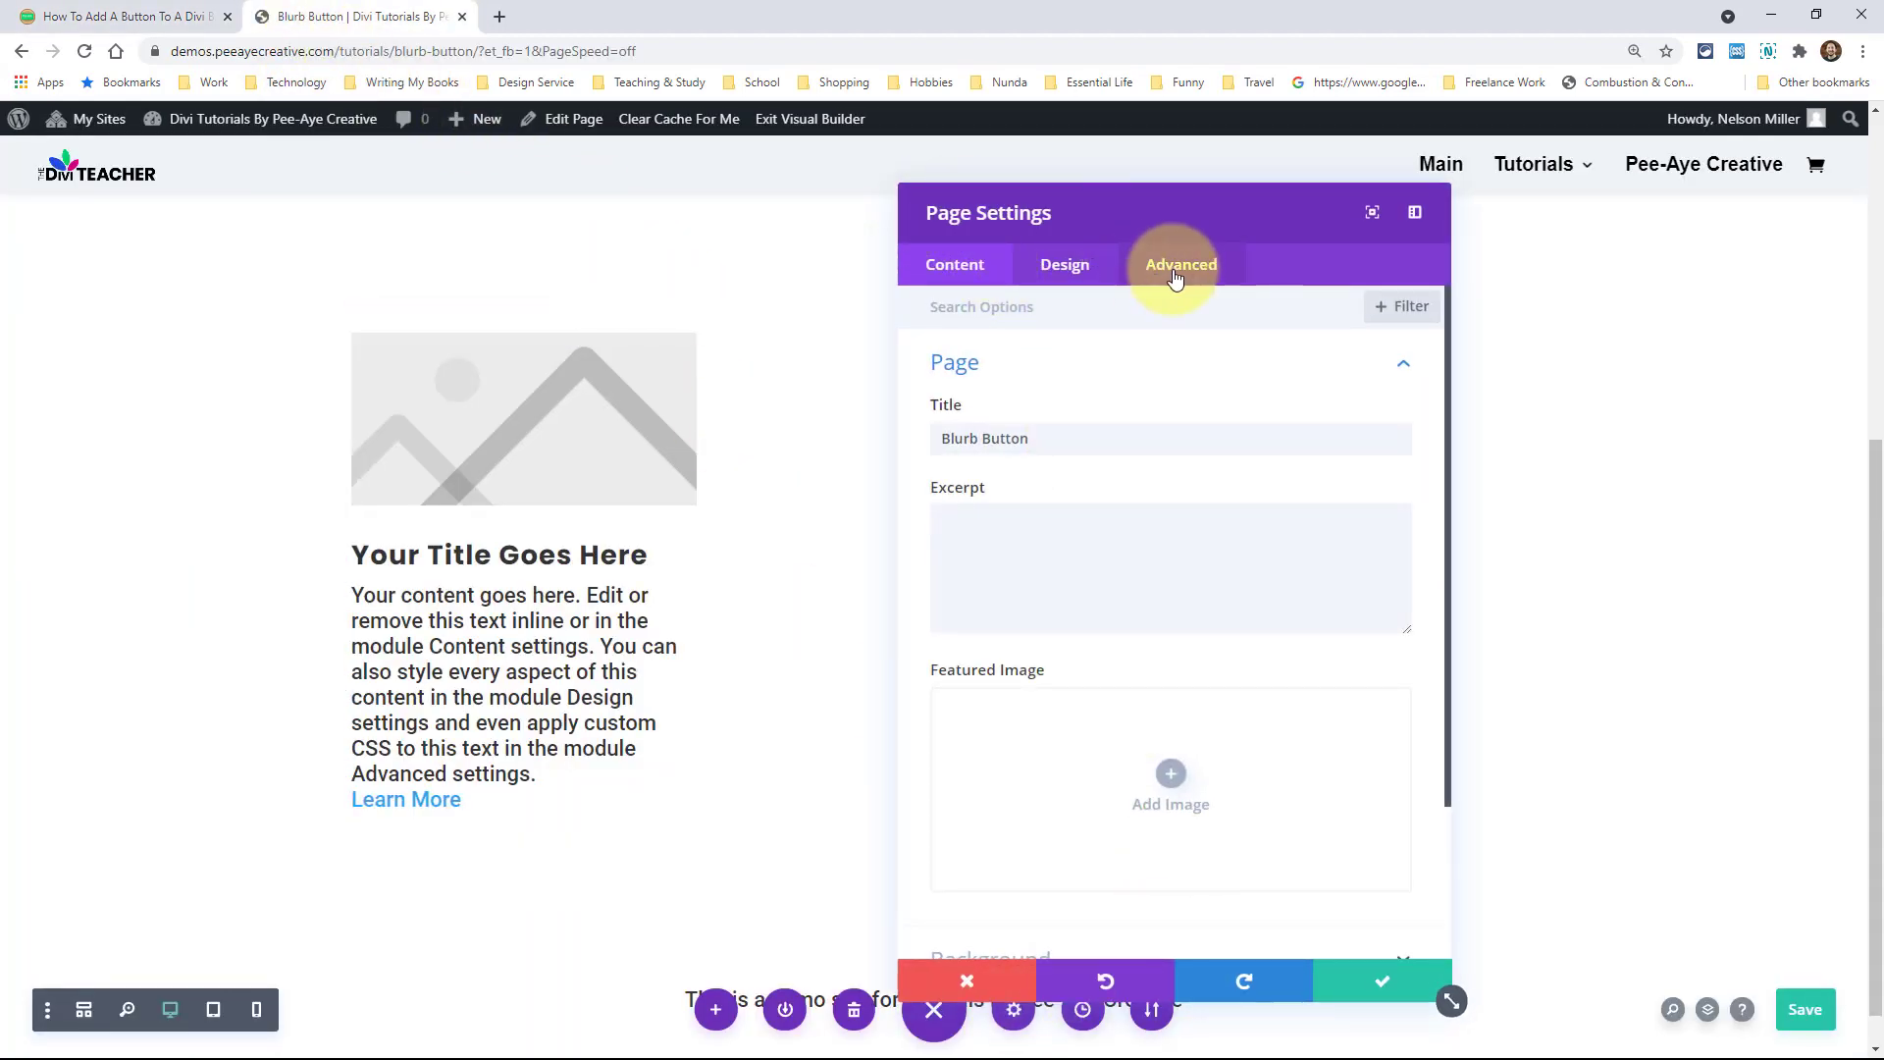
{"action": "left_click", "coordinate": [1039, 367]}
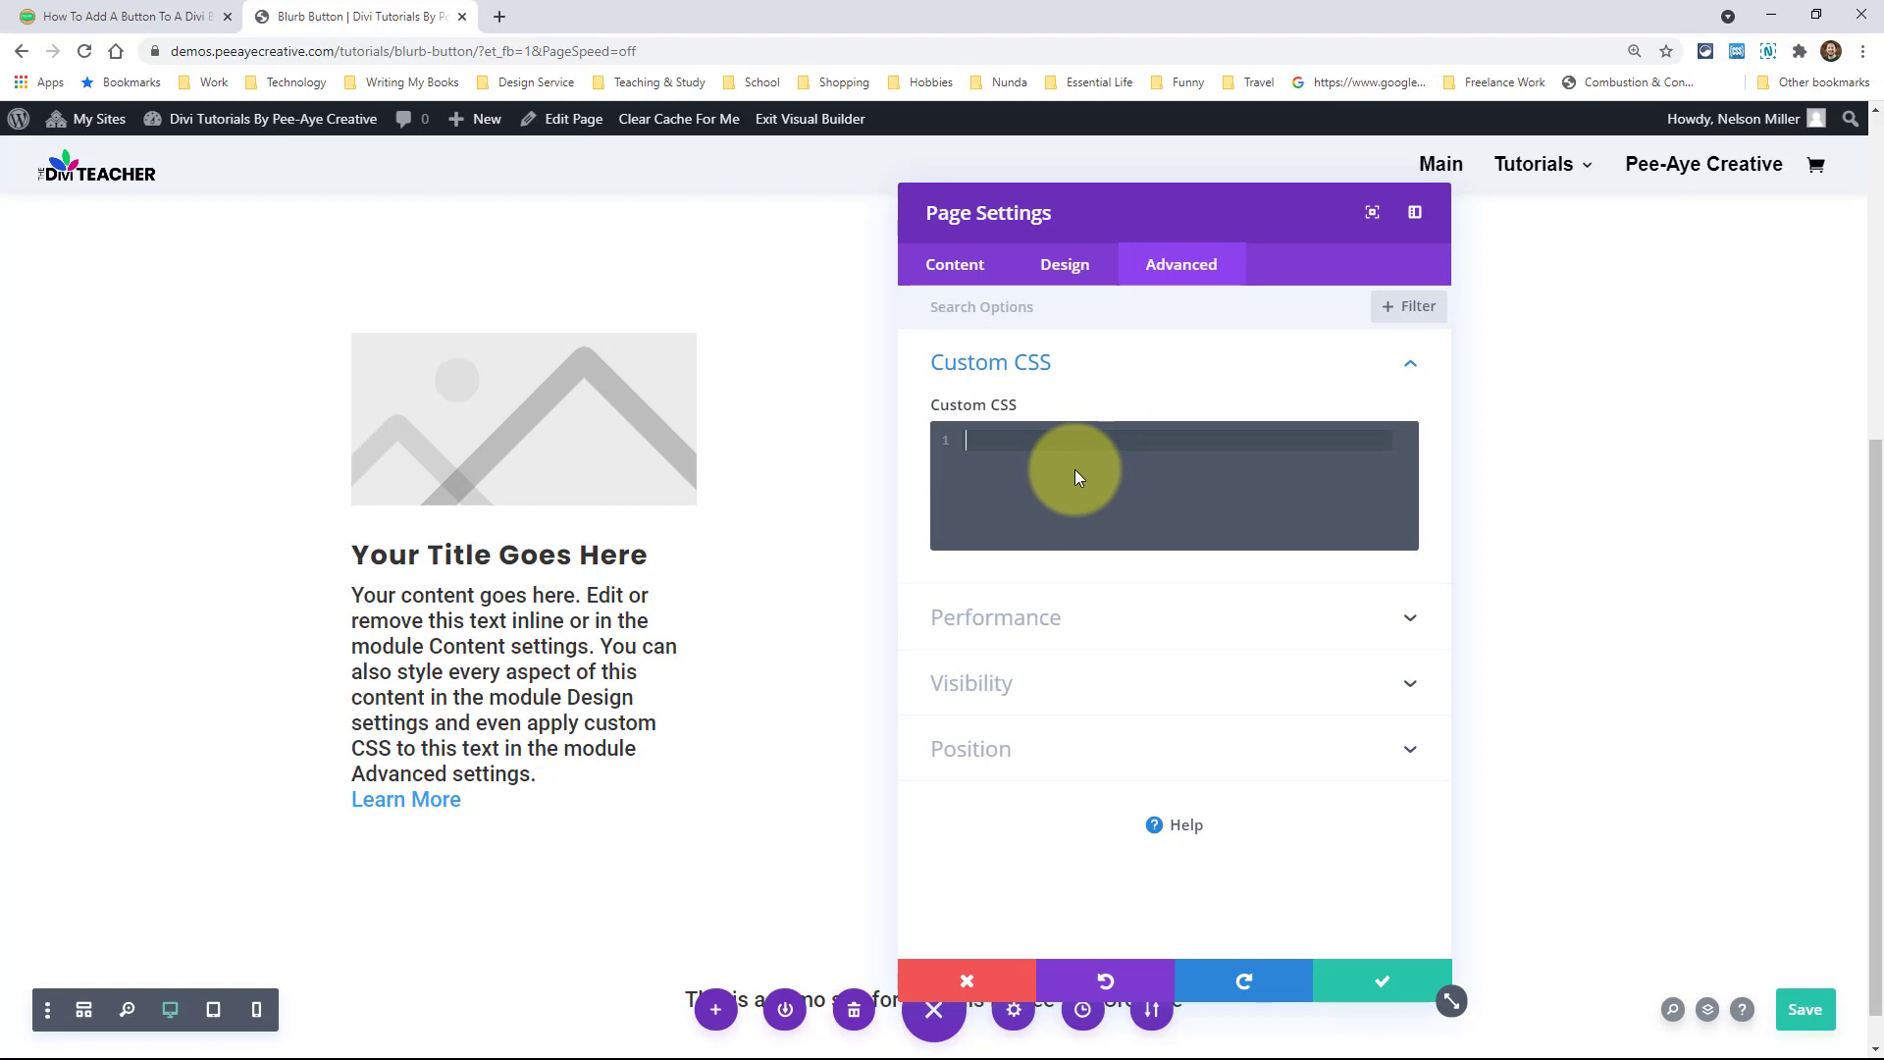
{"action": "type", "text": "/*style the Divi Blurb link text as a button*/  a.pa-blurb-button {   color: #ffffff;   background: #0071fc;   border: 2px solid #0070fc;   padding: .7em 1.3em;   margin-top: 20px;   border-radius: 50px;   text-transform: capitalize;   display: inline-block;   transition: all 0.3s ease-in-out; }   /*style the Divi Blurb link text as a button on hover*/  a.pa-blurb-button:hover {   background: transparent;   color: #0070fc;   border: 2px solid #0070fc;   cursor: pointer;   transition: all 0.3s ease-in-out; }"}
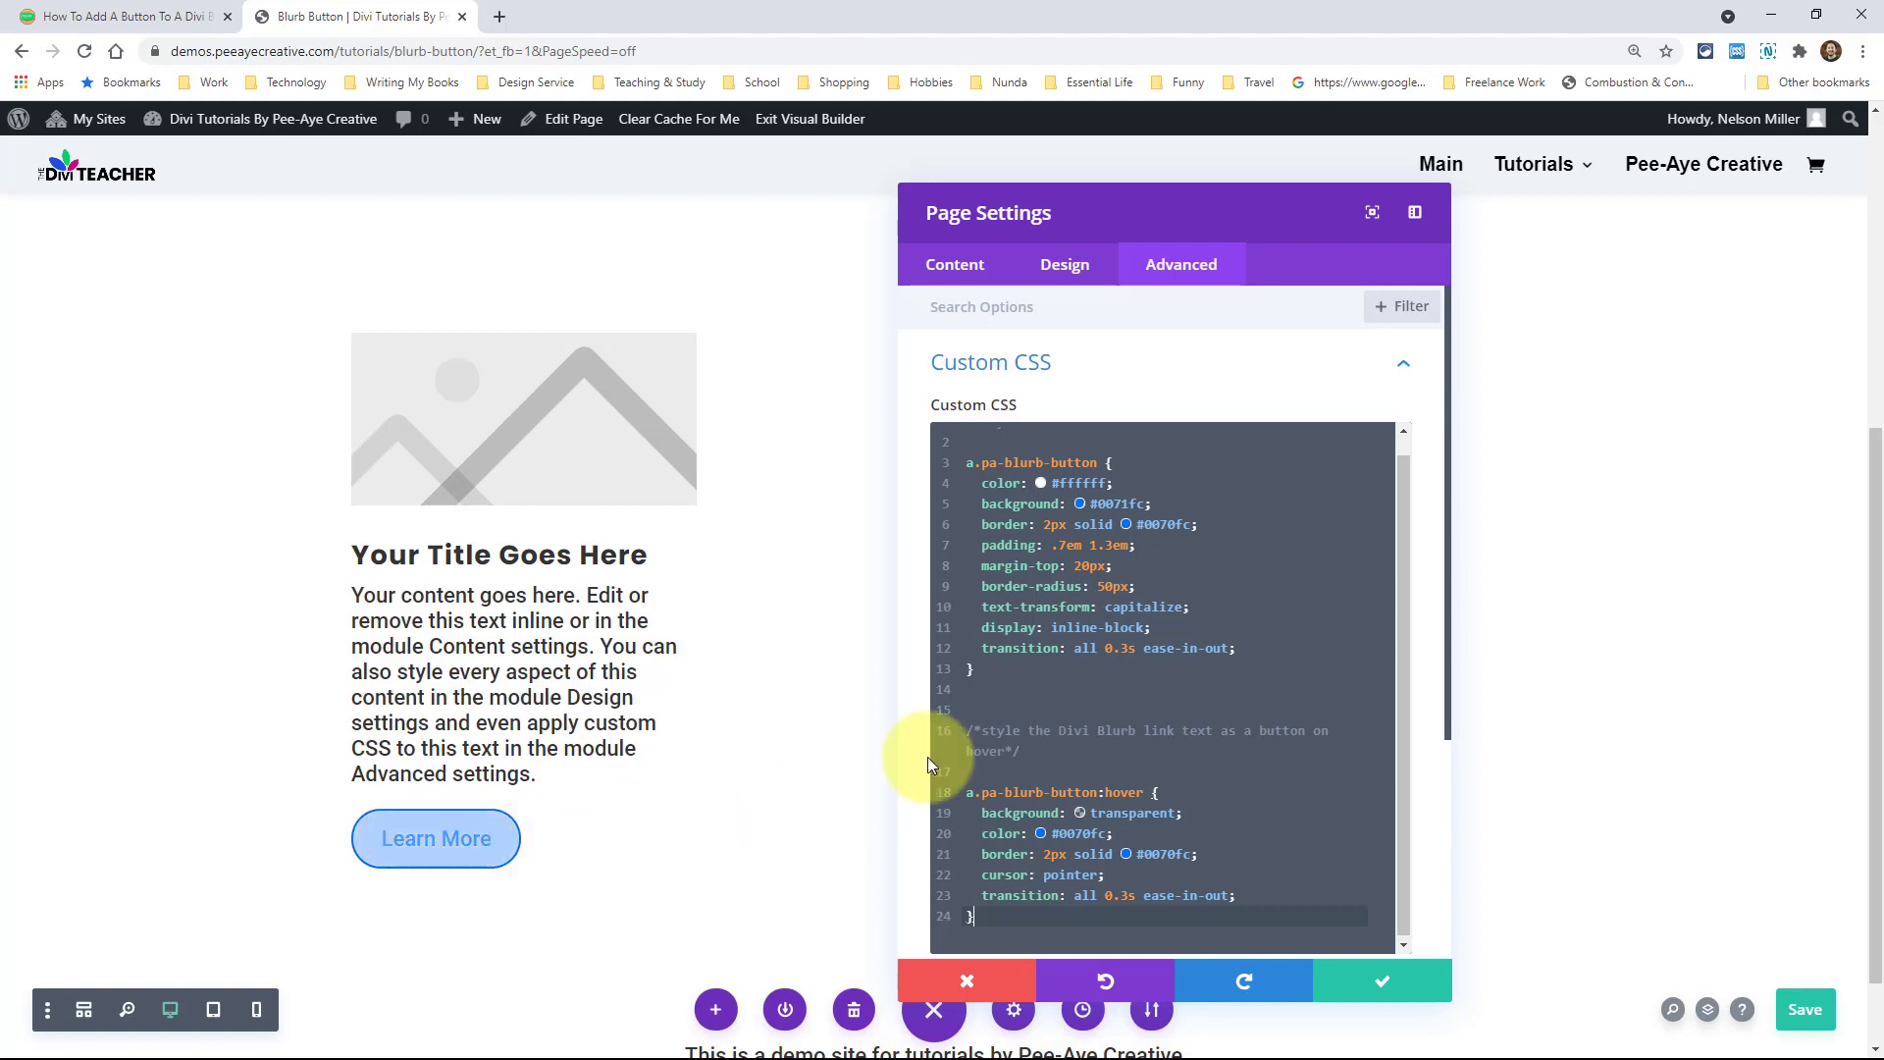
Edit the pasted CSS values, making border-radius 0px, and save the page settings
{"action": "left_click", "coordinate": [1043, 524]}
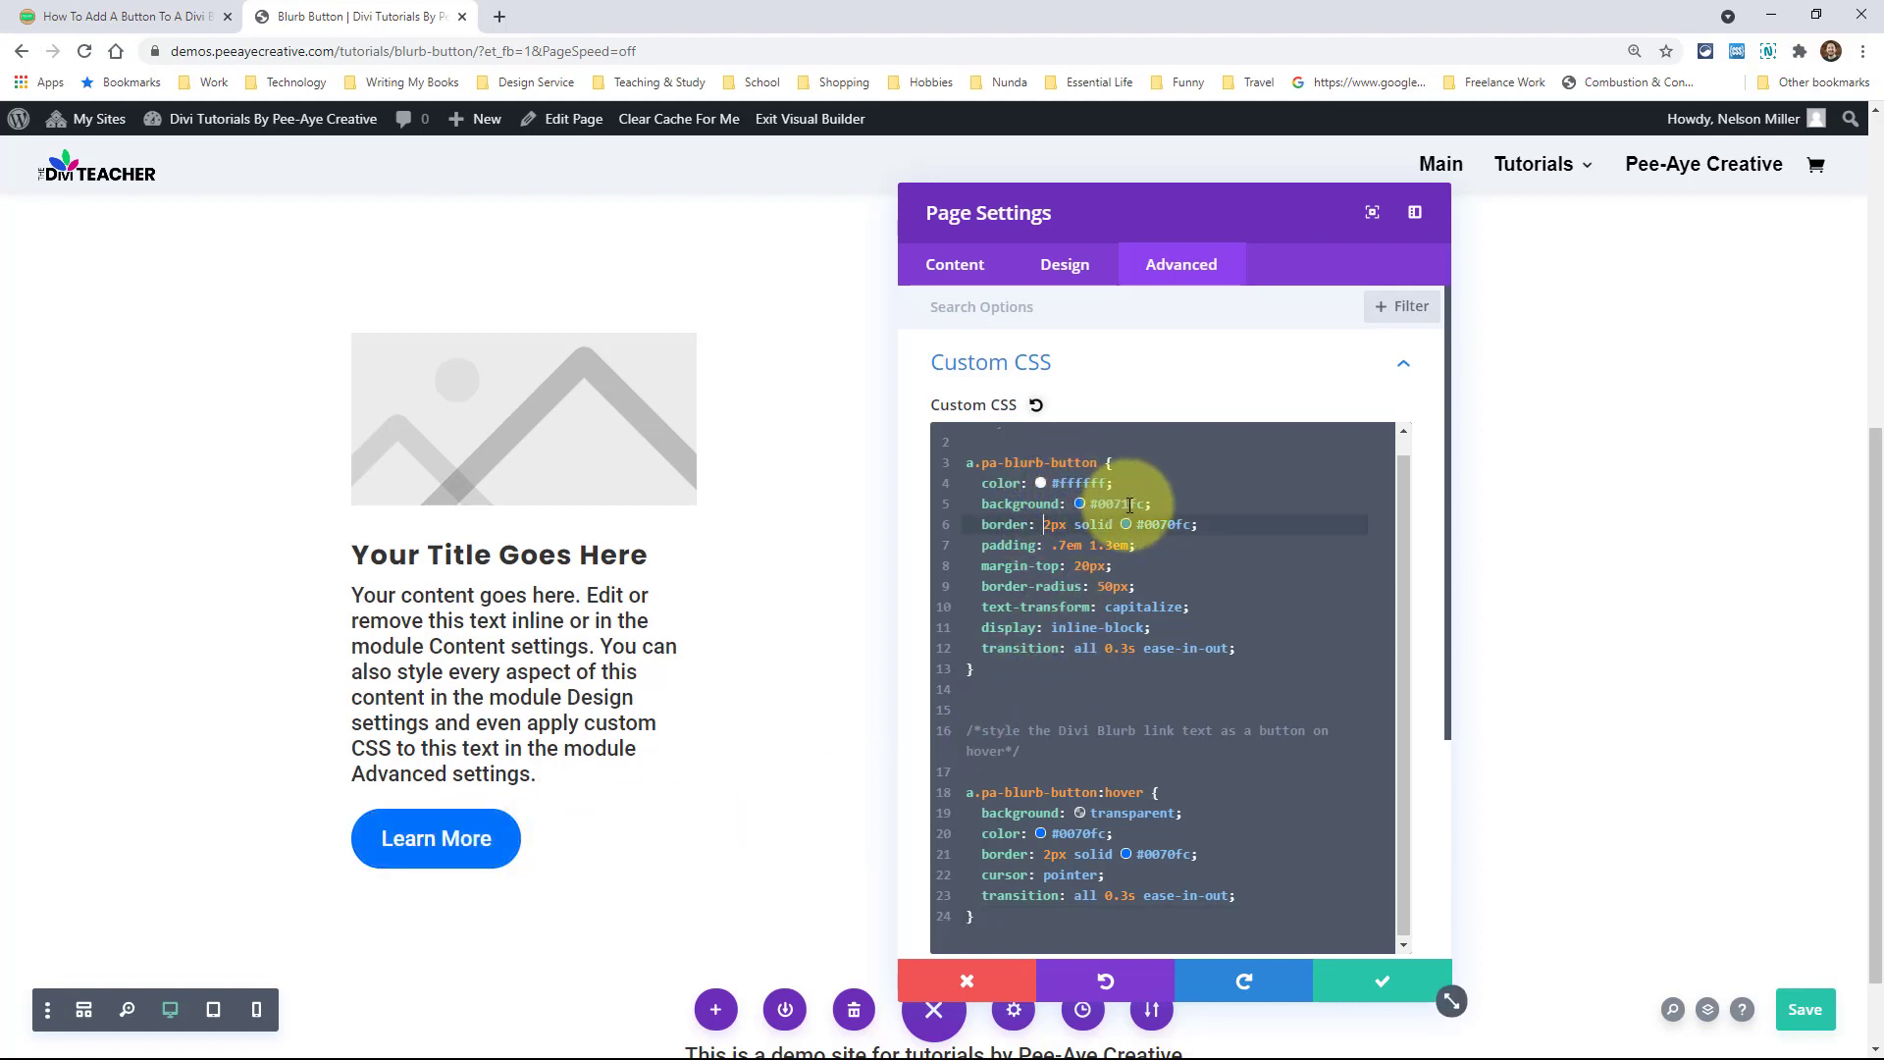
{"action": "left_click", "coordinate": [1188, 524], "text": "shift"}
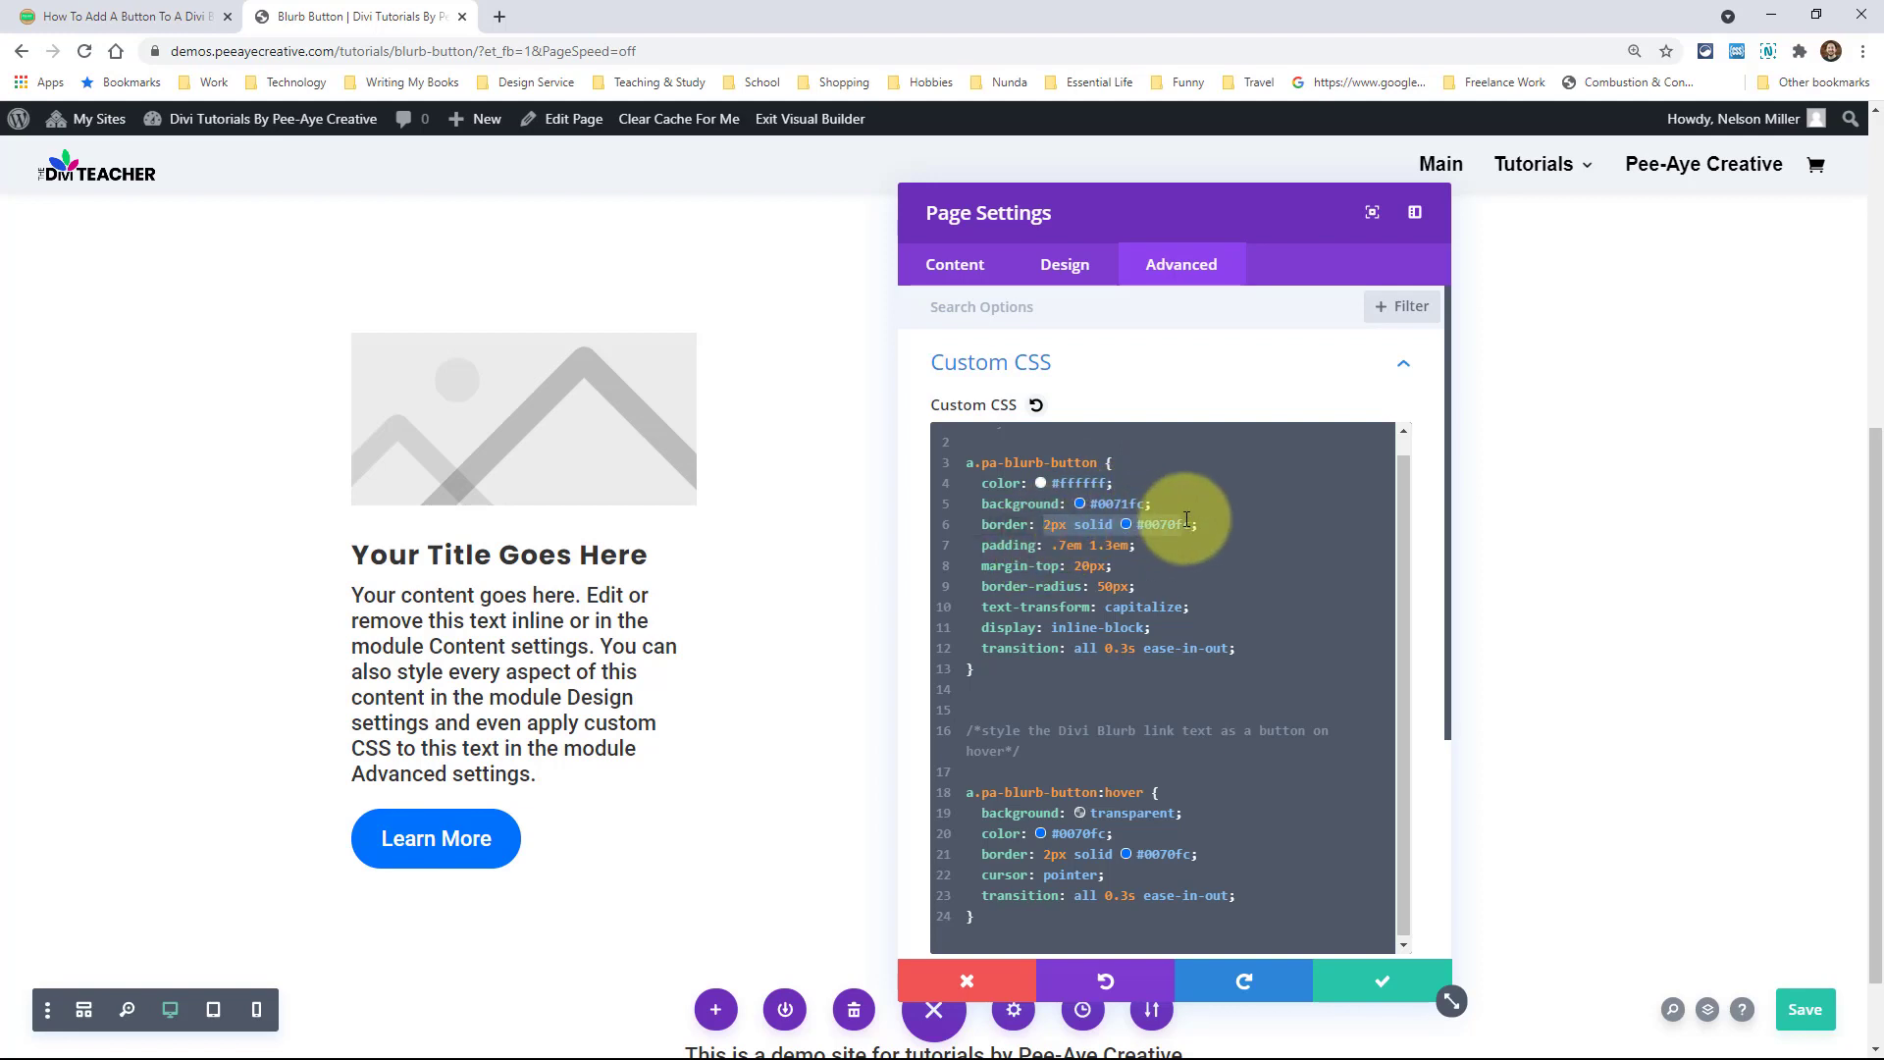
{"action": "left_click", "coordinate": [1103, 546]}
{"action": "left_click", "coordinate": [1081, 566]}
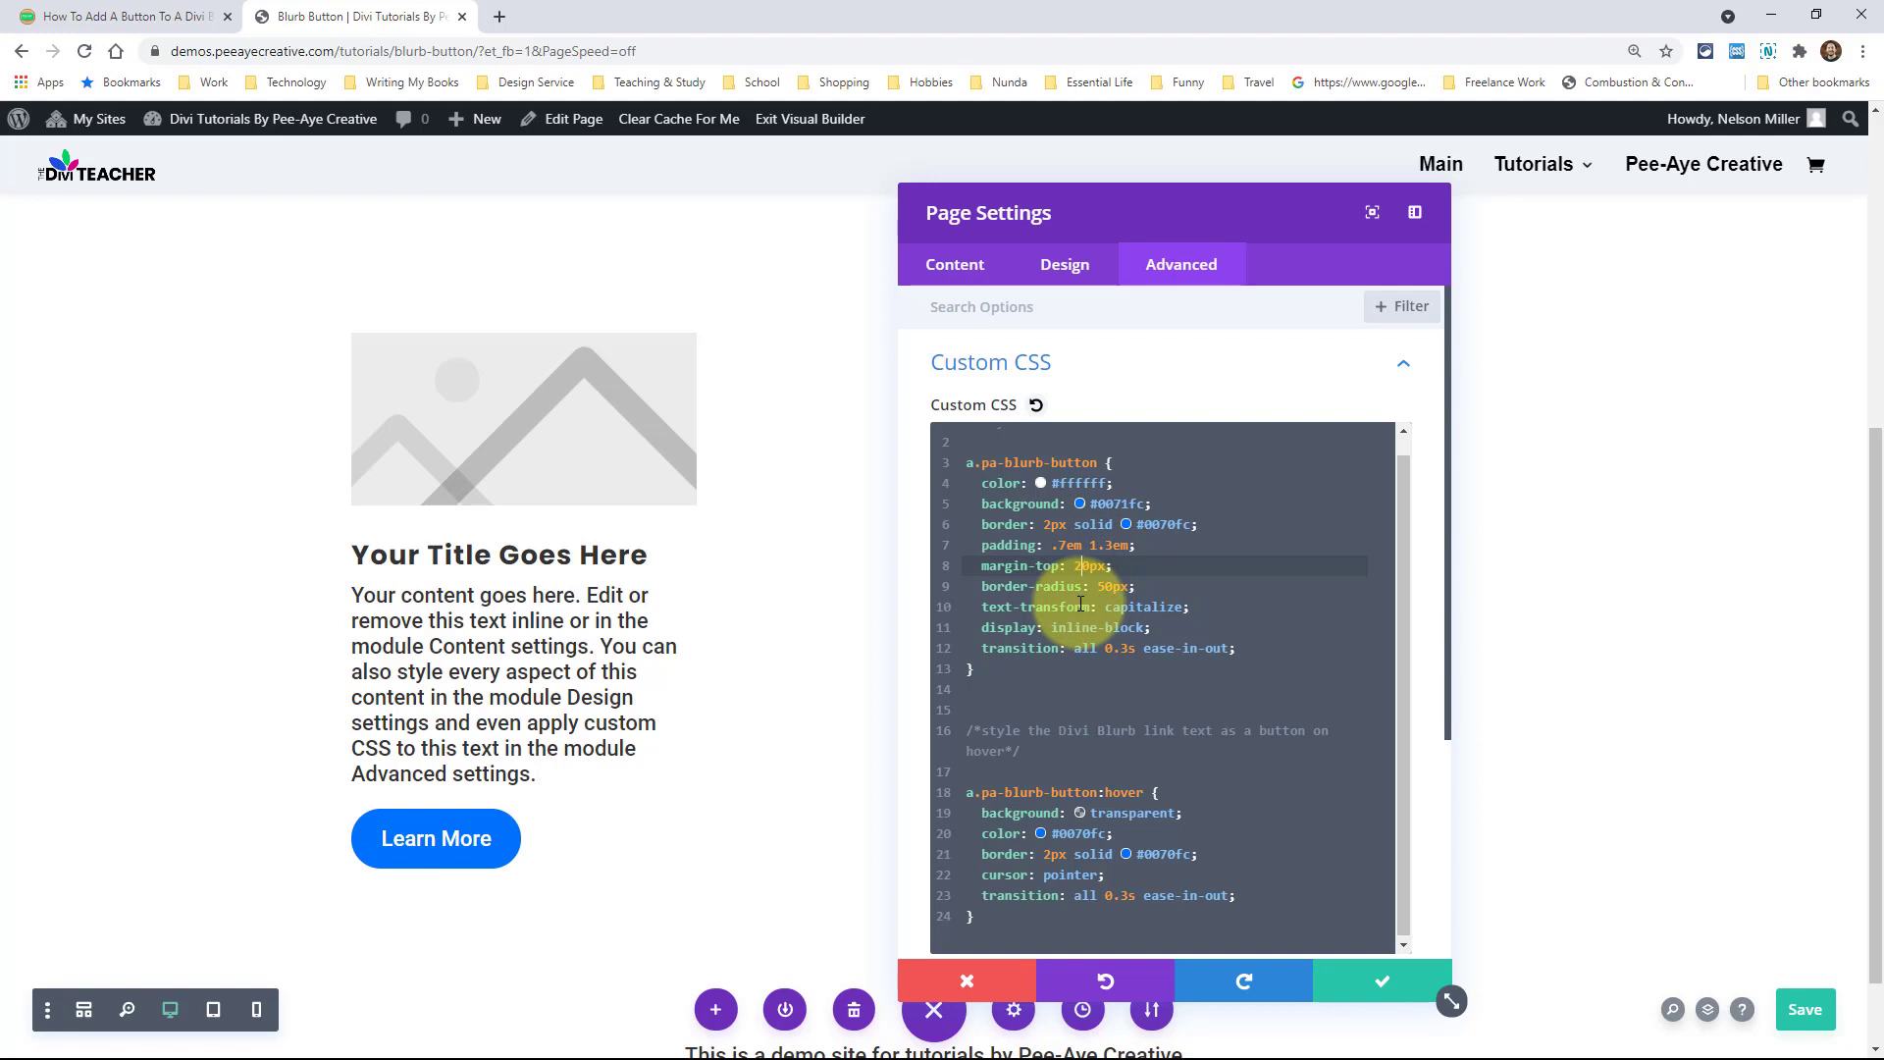
{"action": "key", "text": "Delete"}
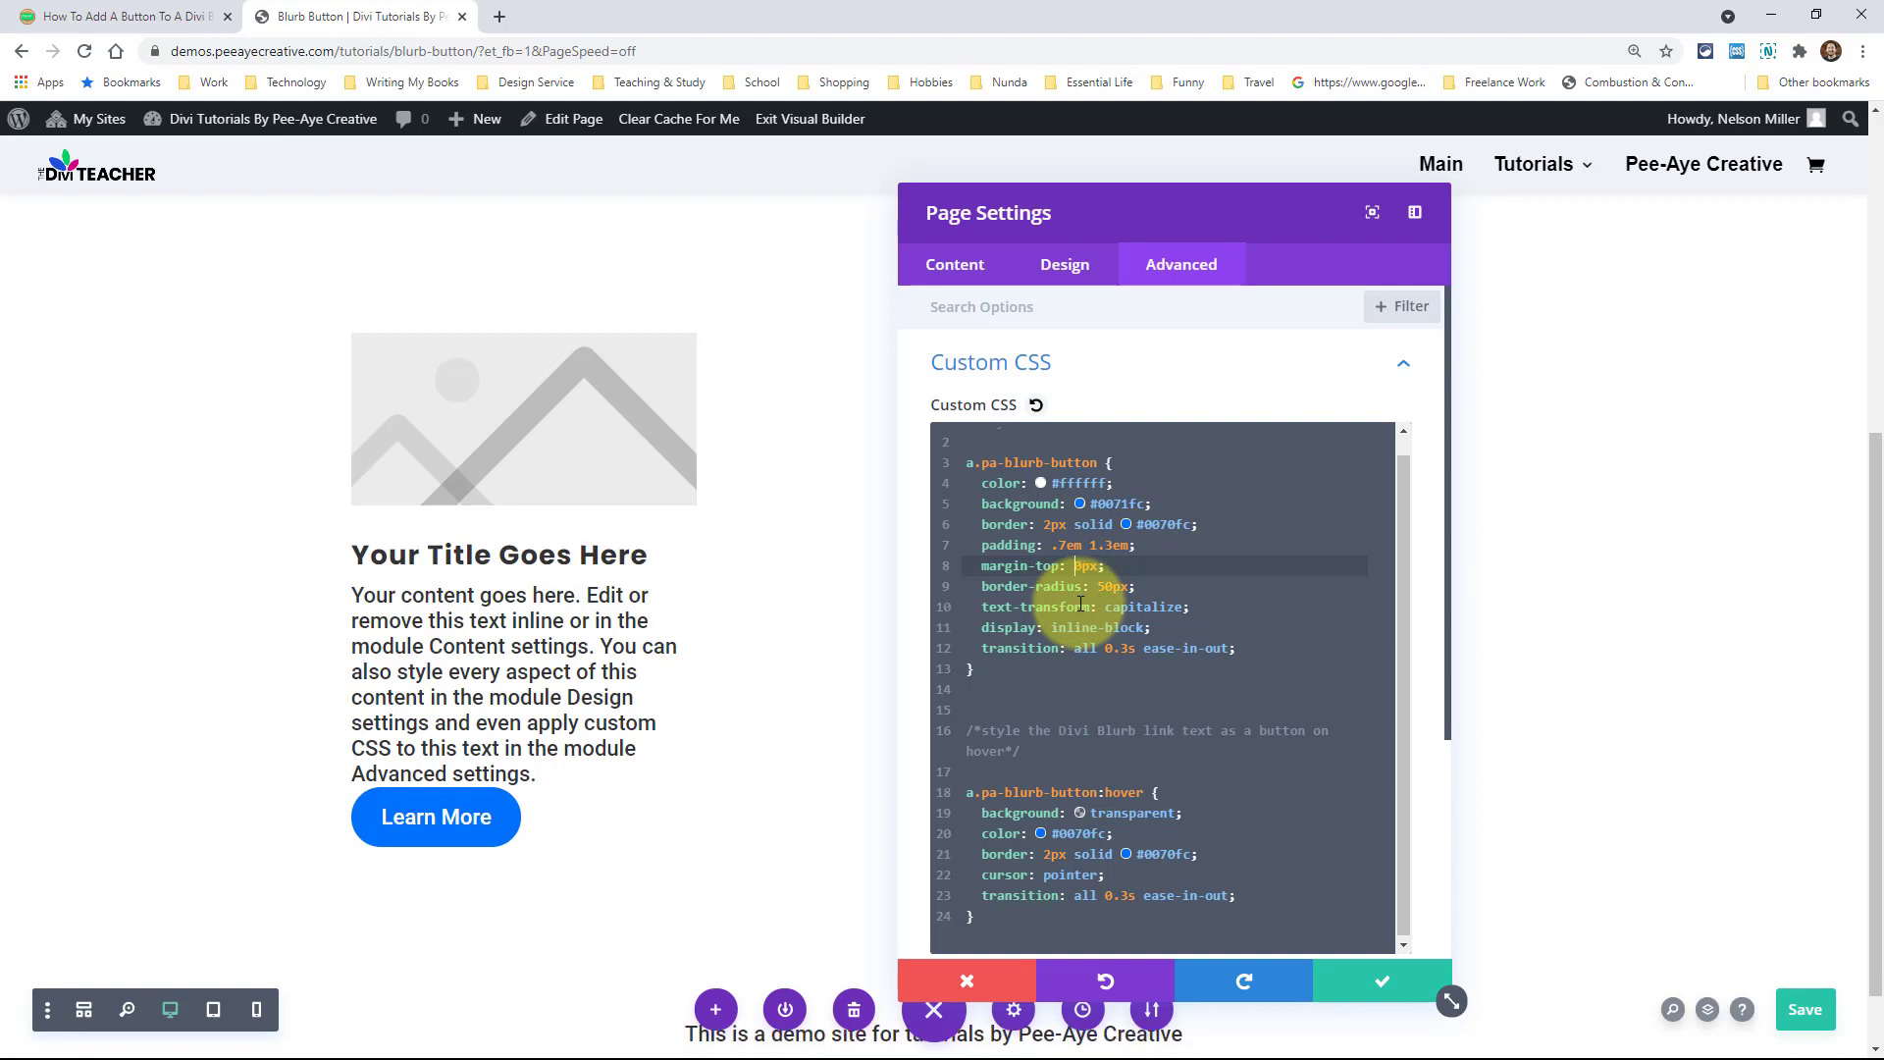
{"action": "type", "text": "2"}
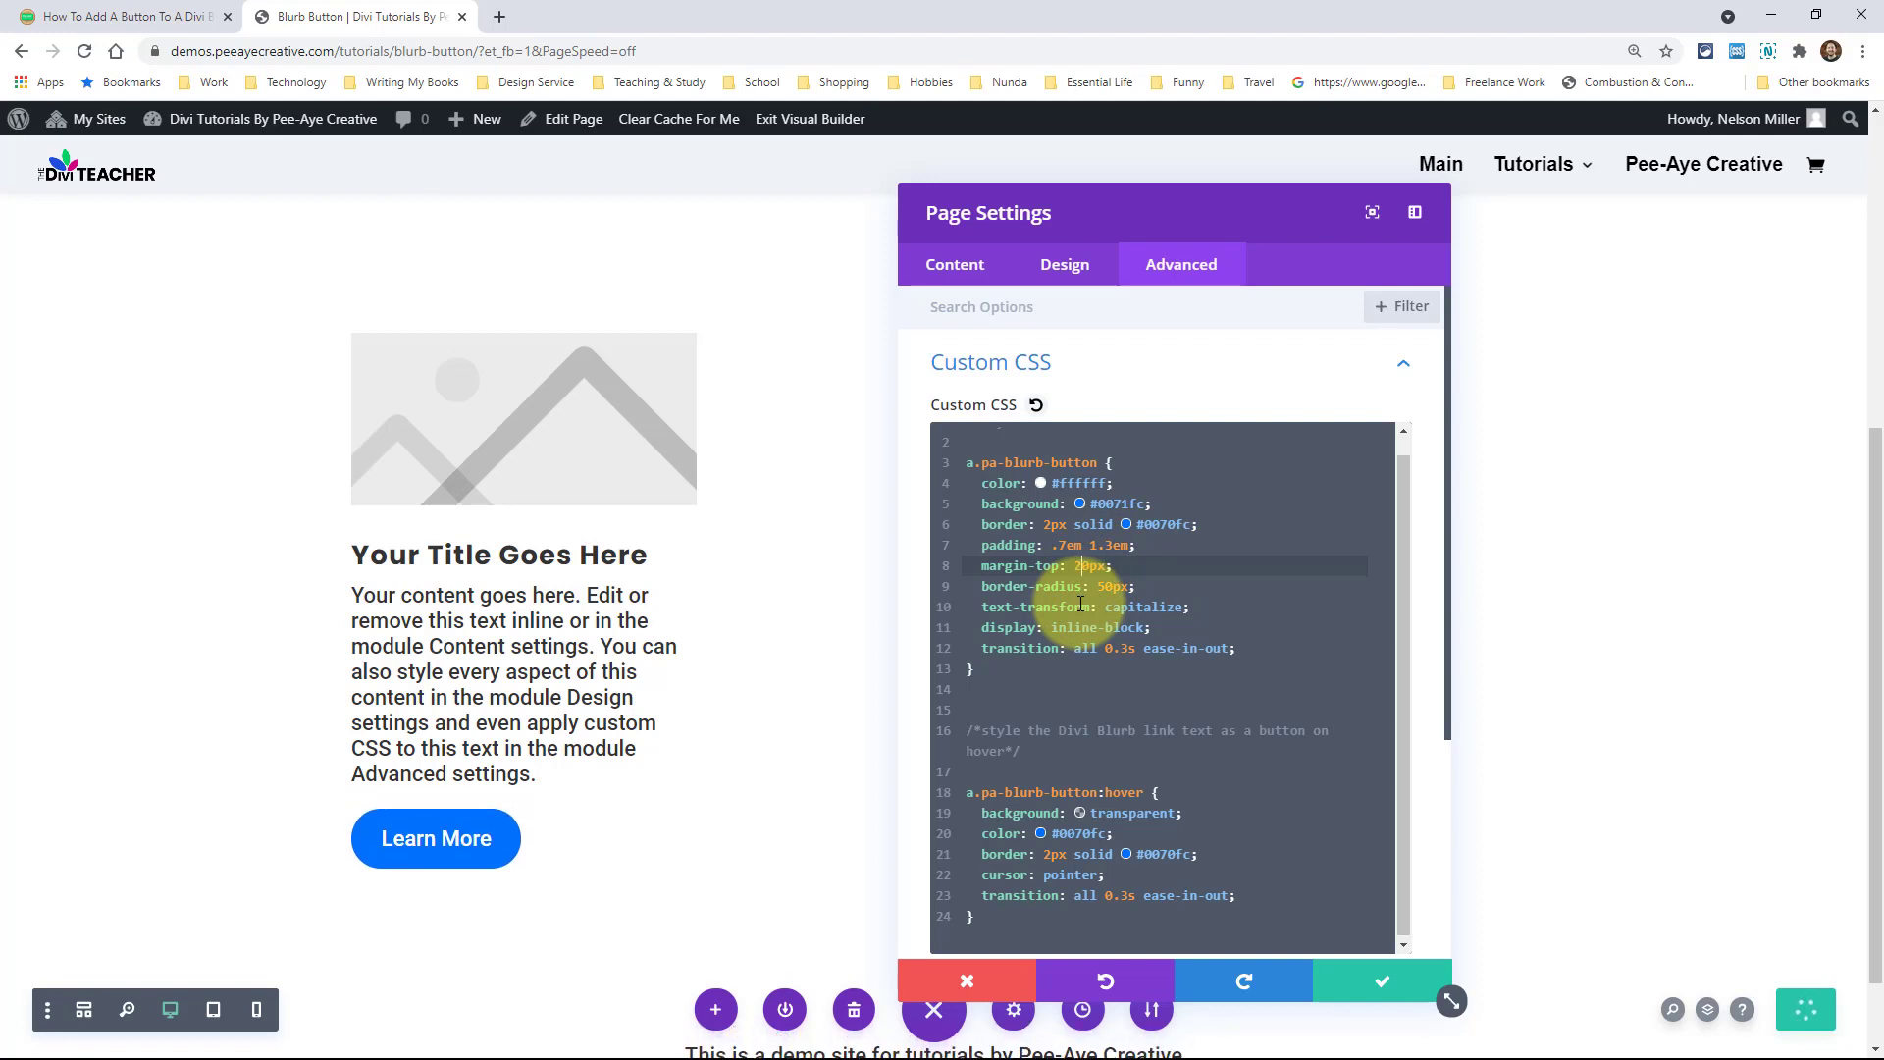
{"action": "key", "text": "ctrl+z"}
{"action": "left_click", "coordinate": [1077, 589]}
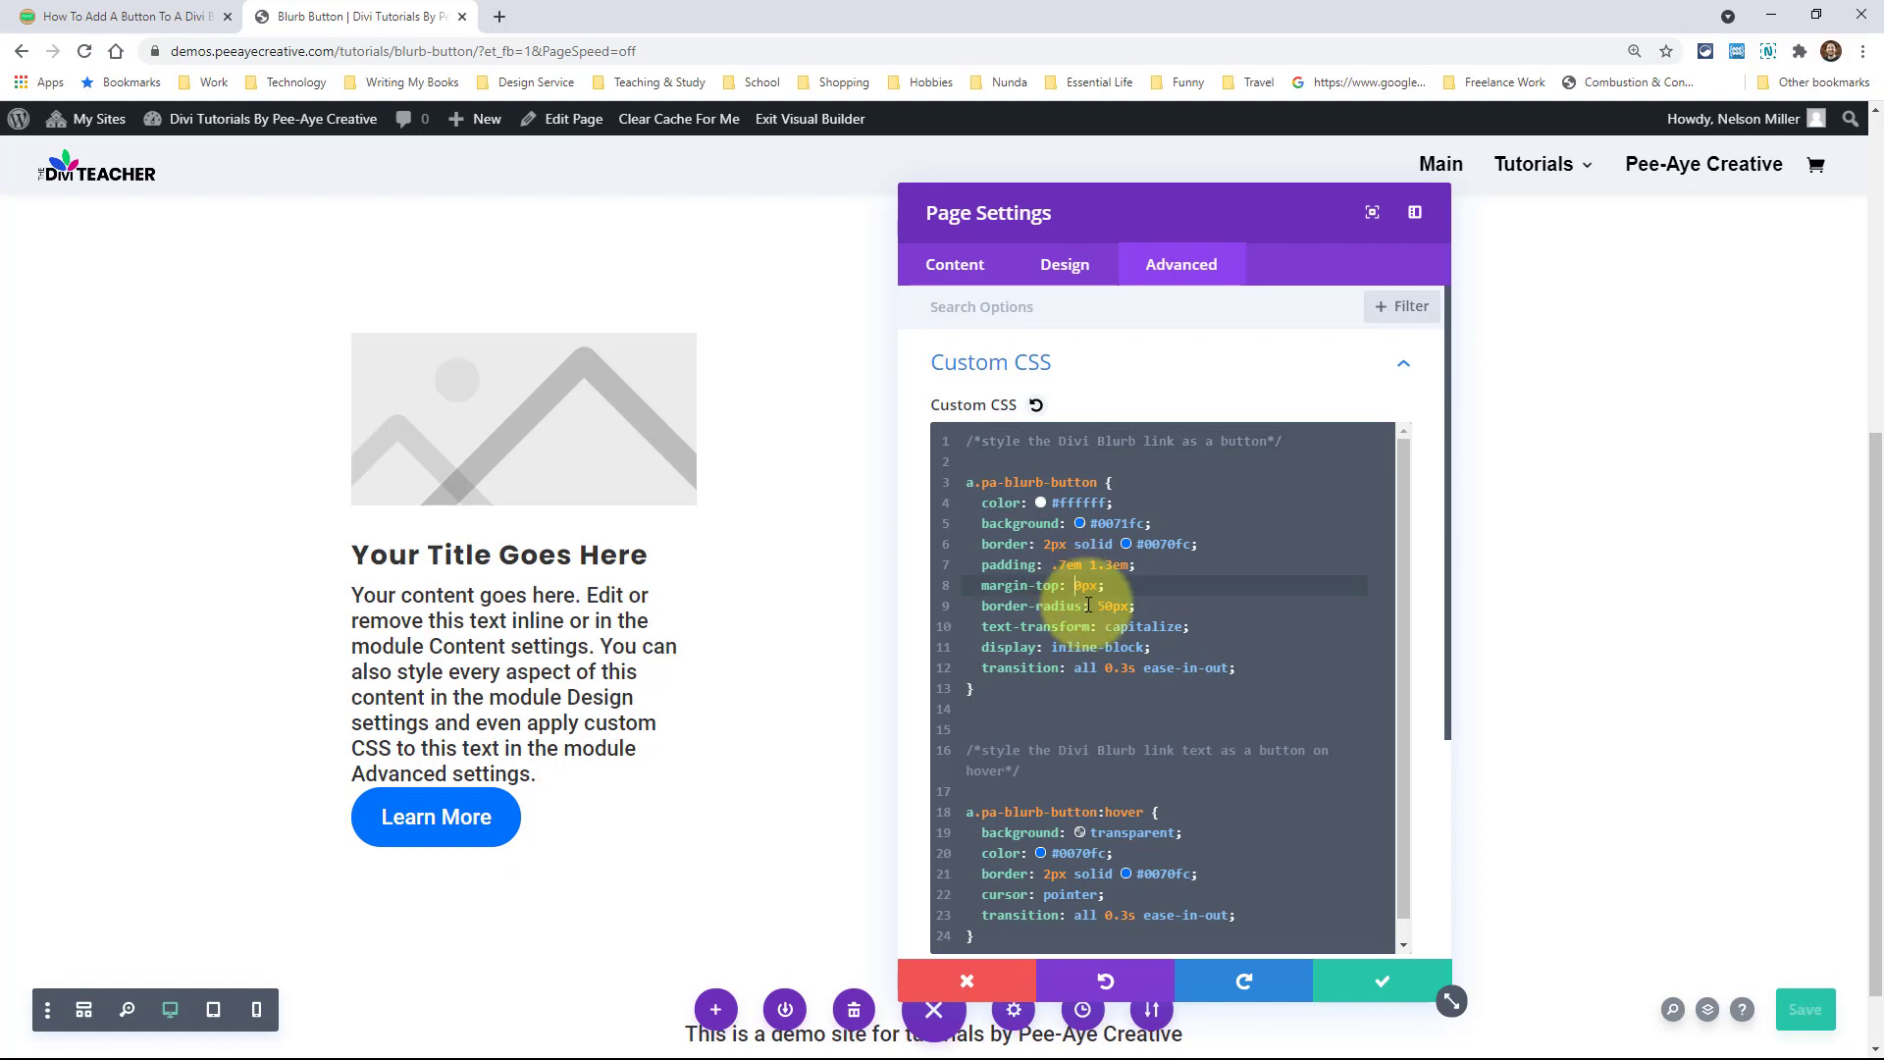
{"action": "type", "text": "1"}
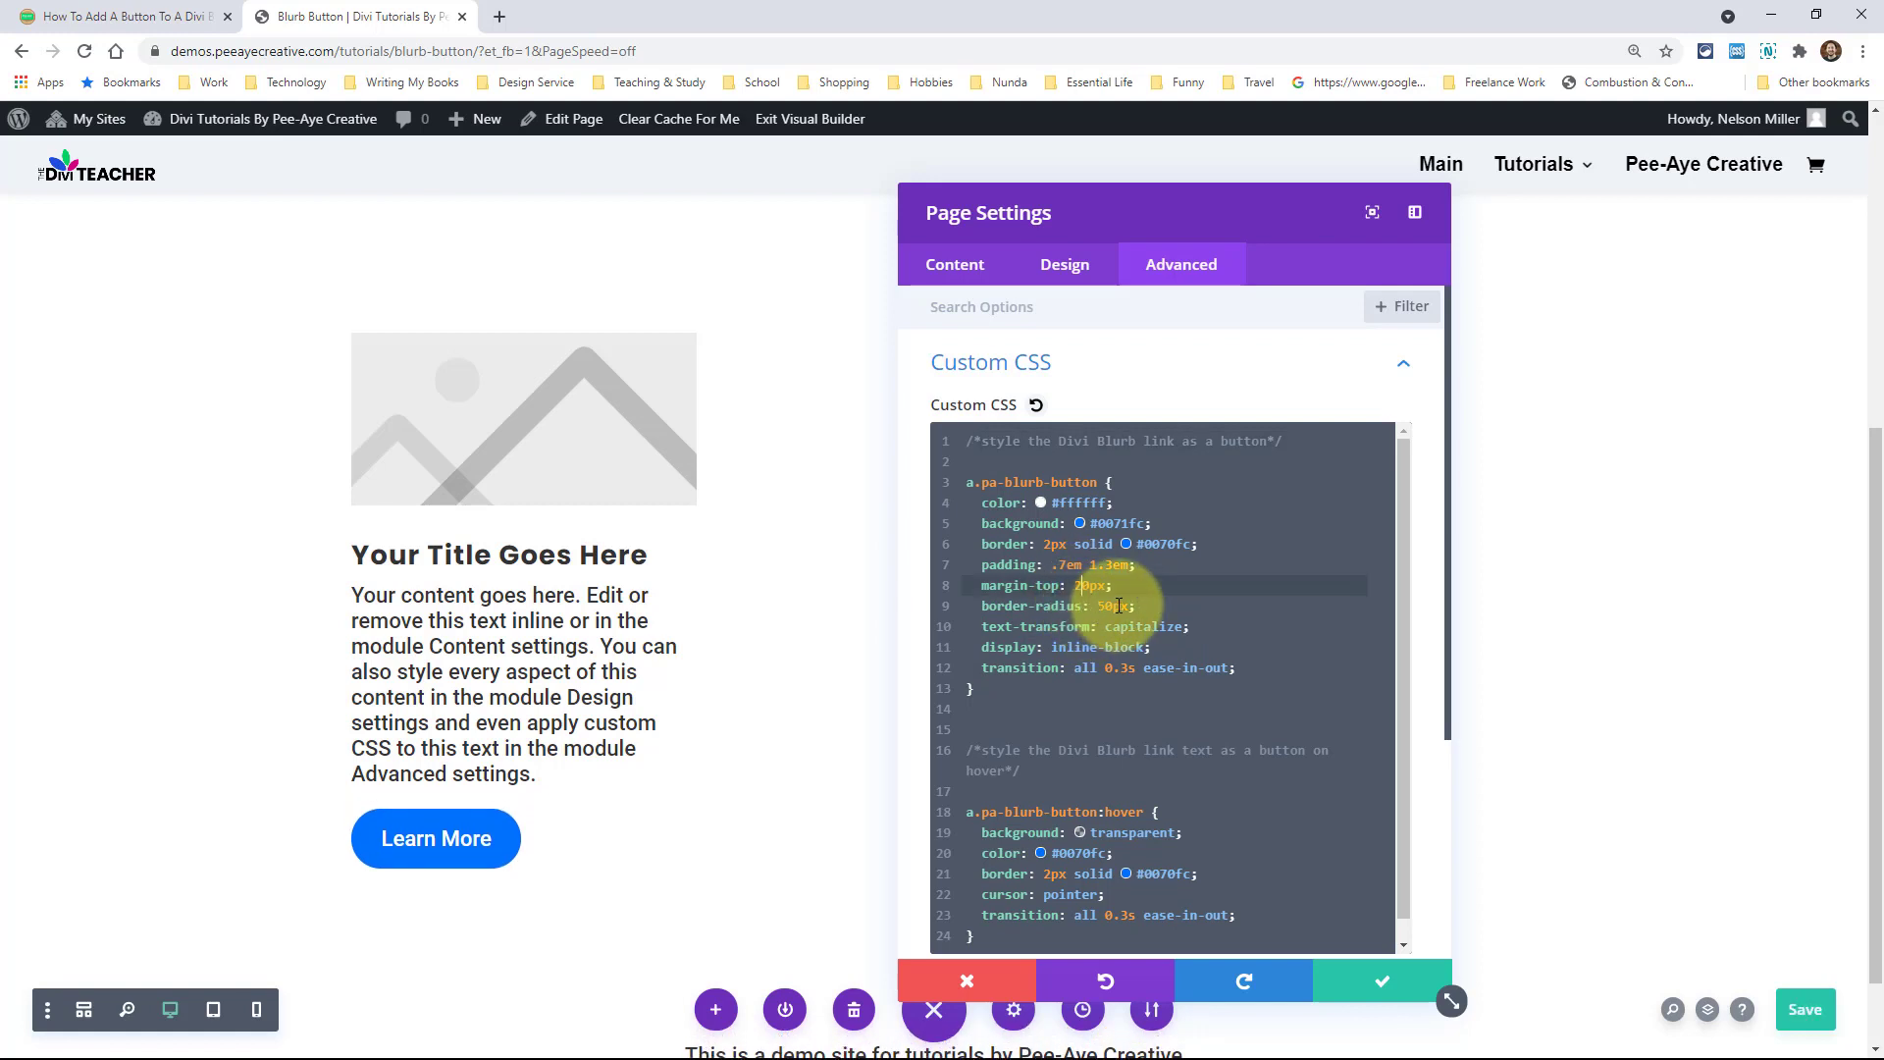
{"action": "left_click", "coordinate": [1109, 608]}
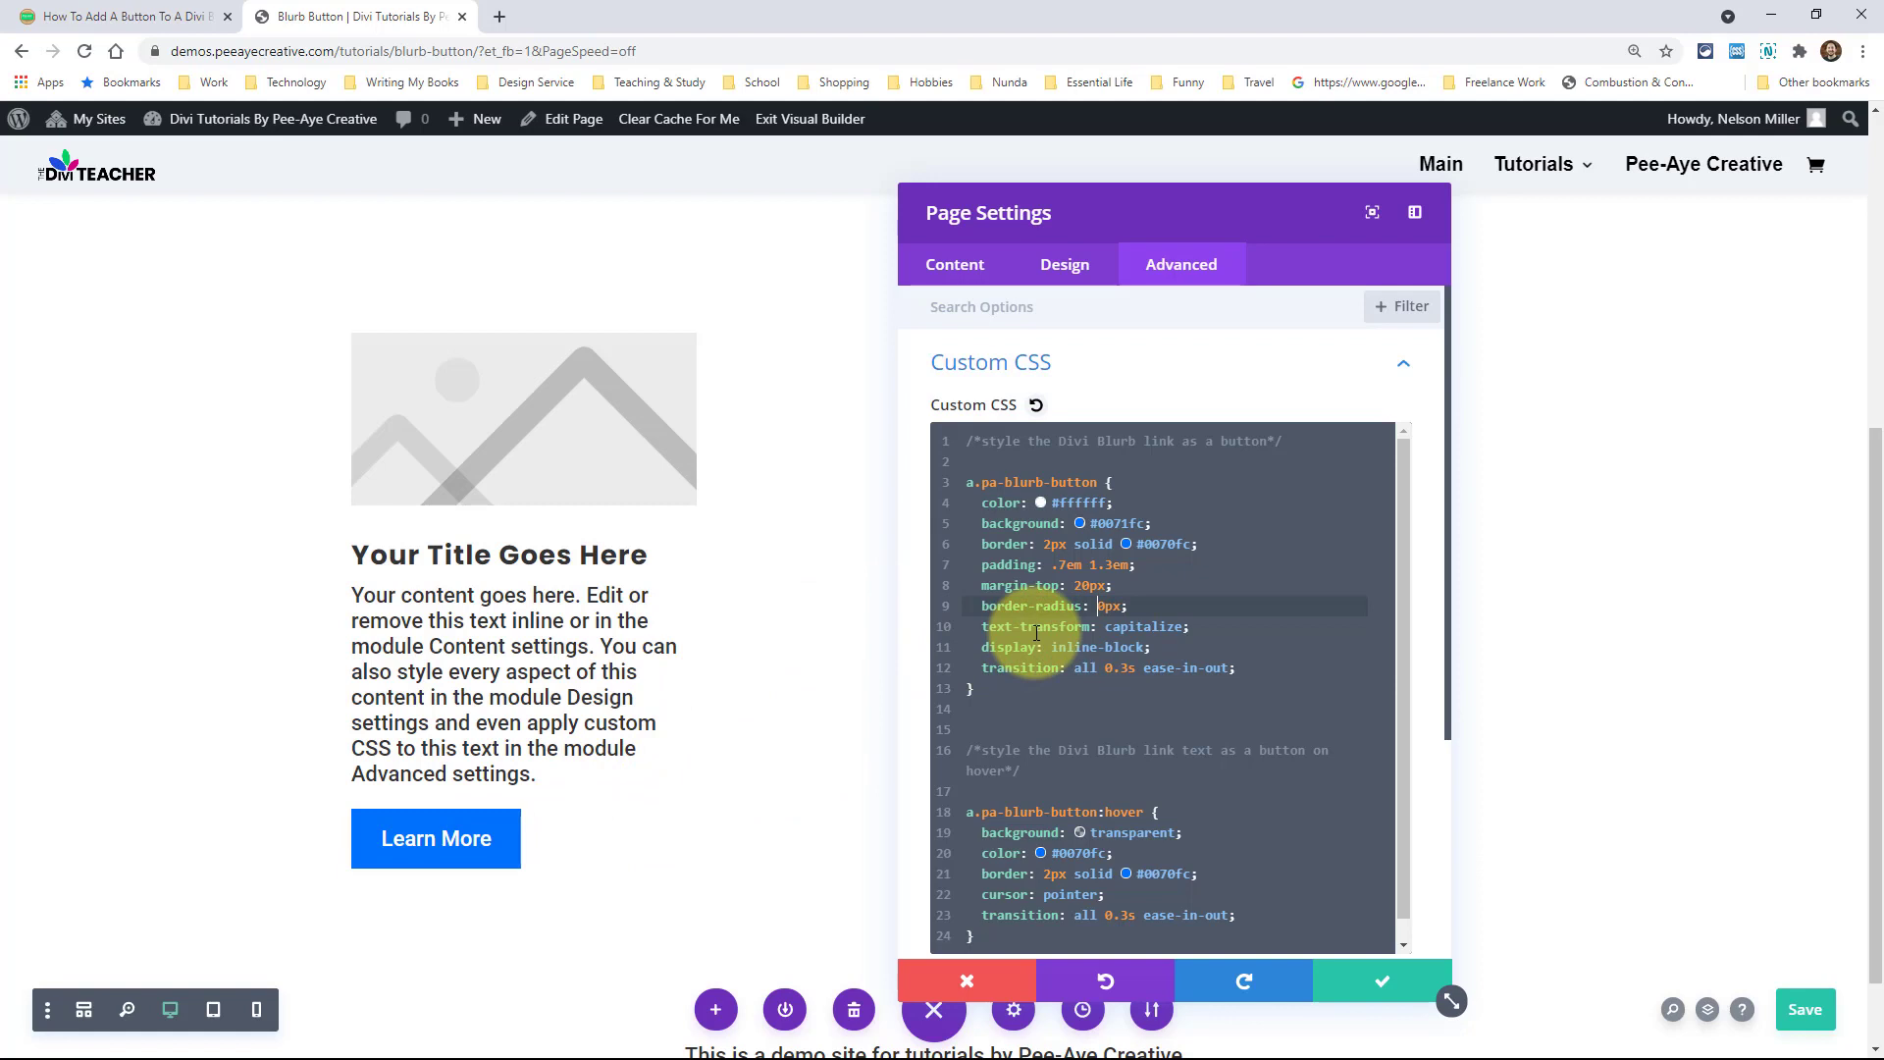
{"action": "left_click", "coordinate": [1128, 667]}
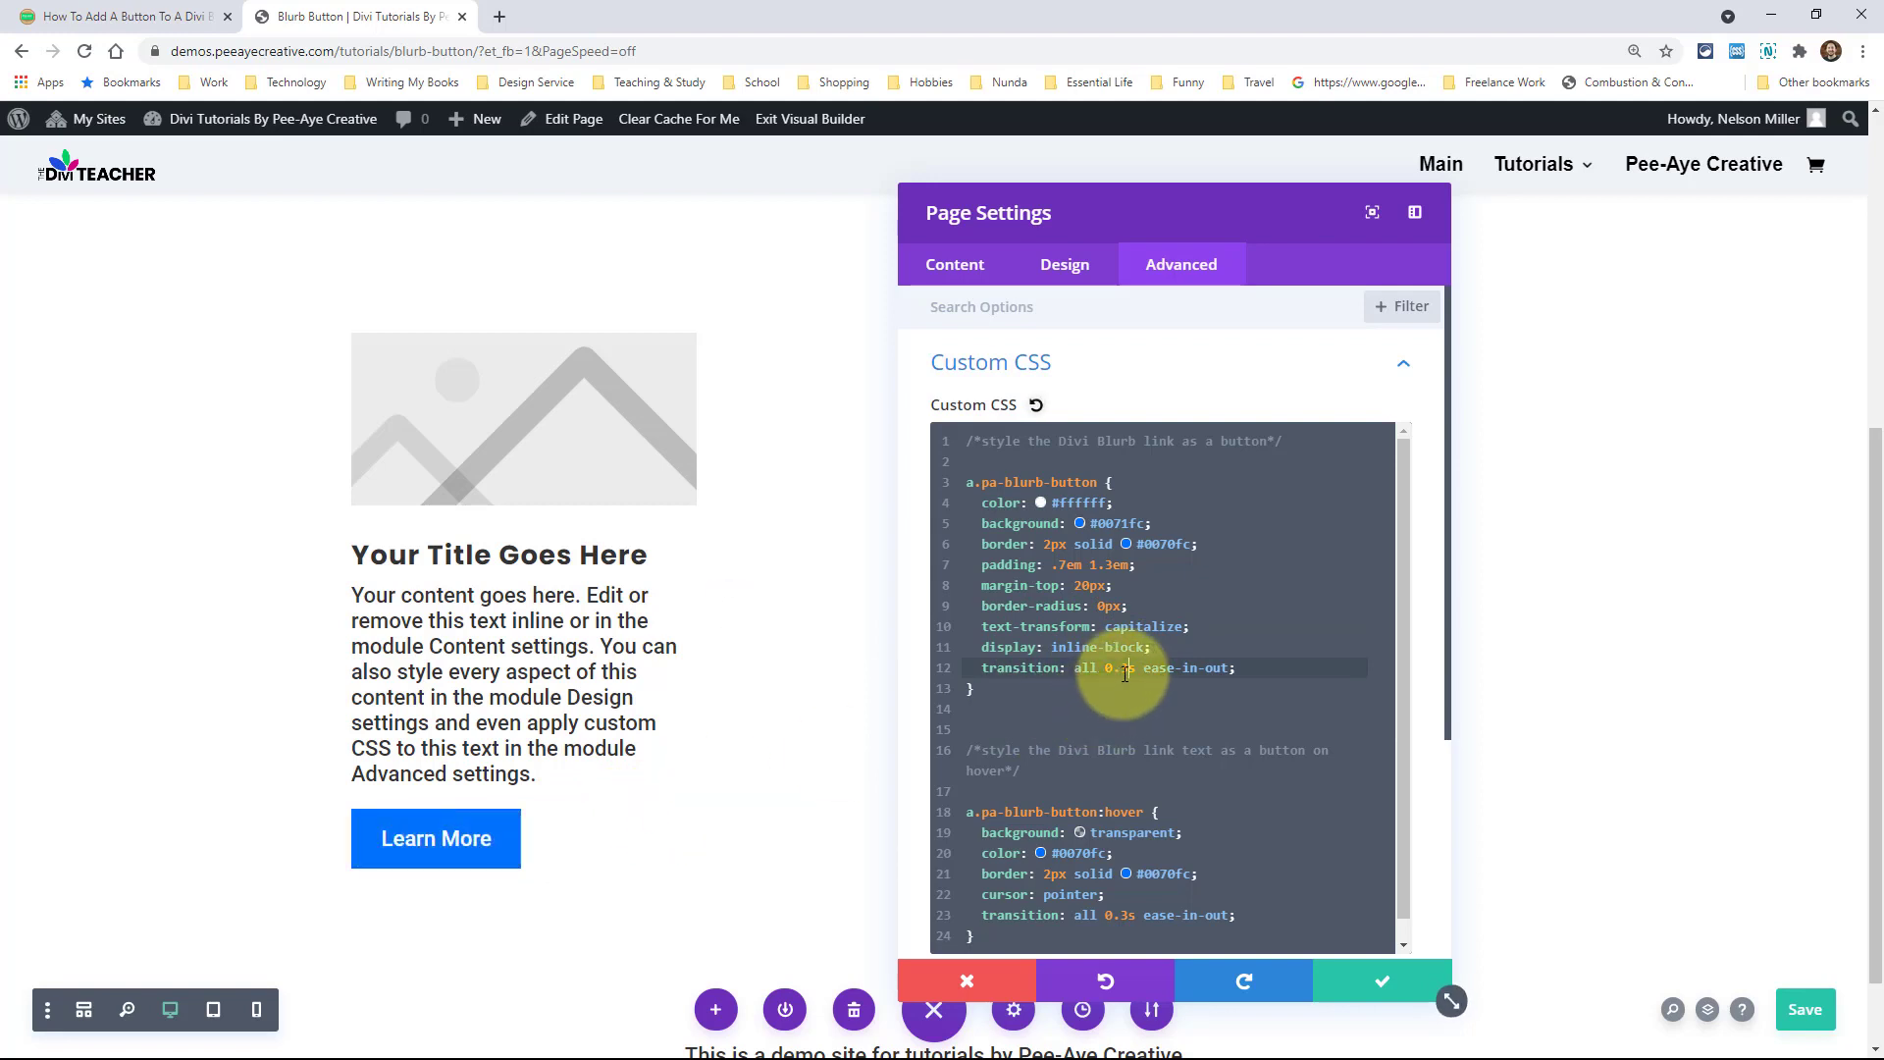
{"action": "scroll", "coordinate": [1148, 678], "scroll_direction": "down", "scroll_amount": 1}
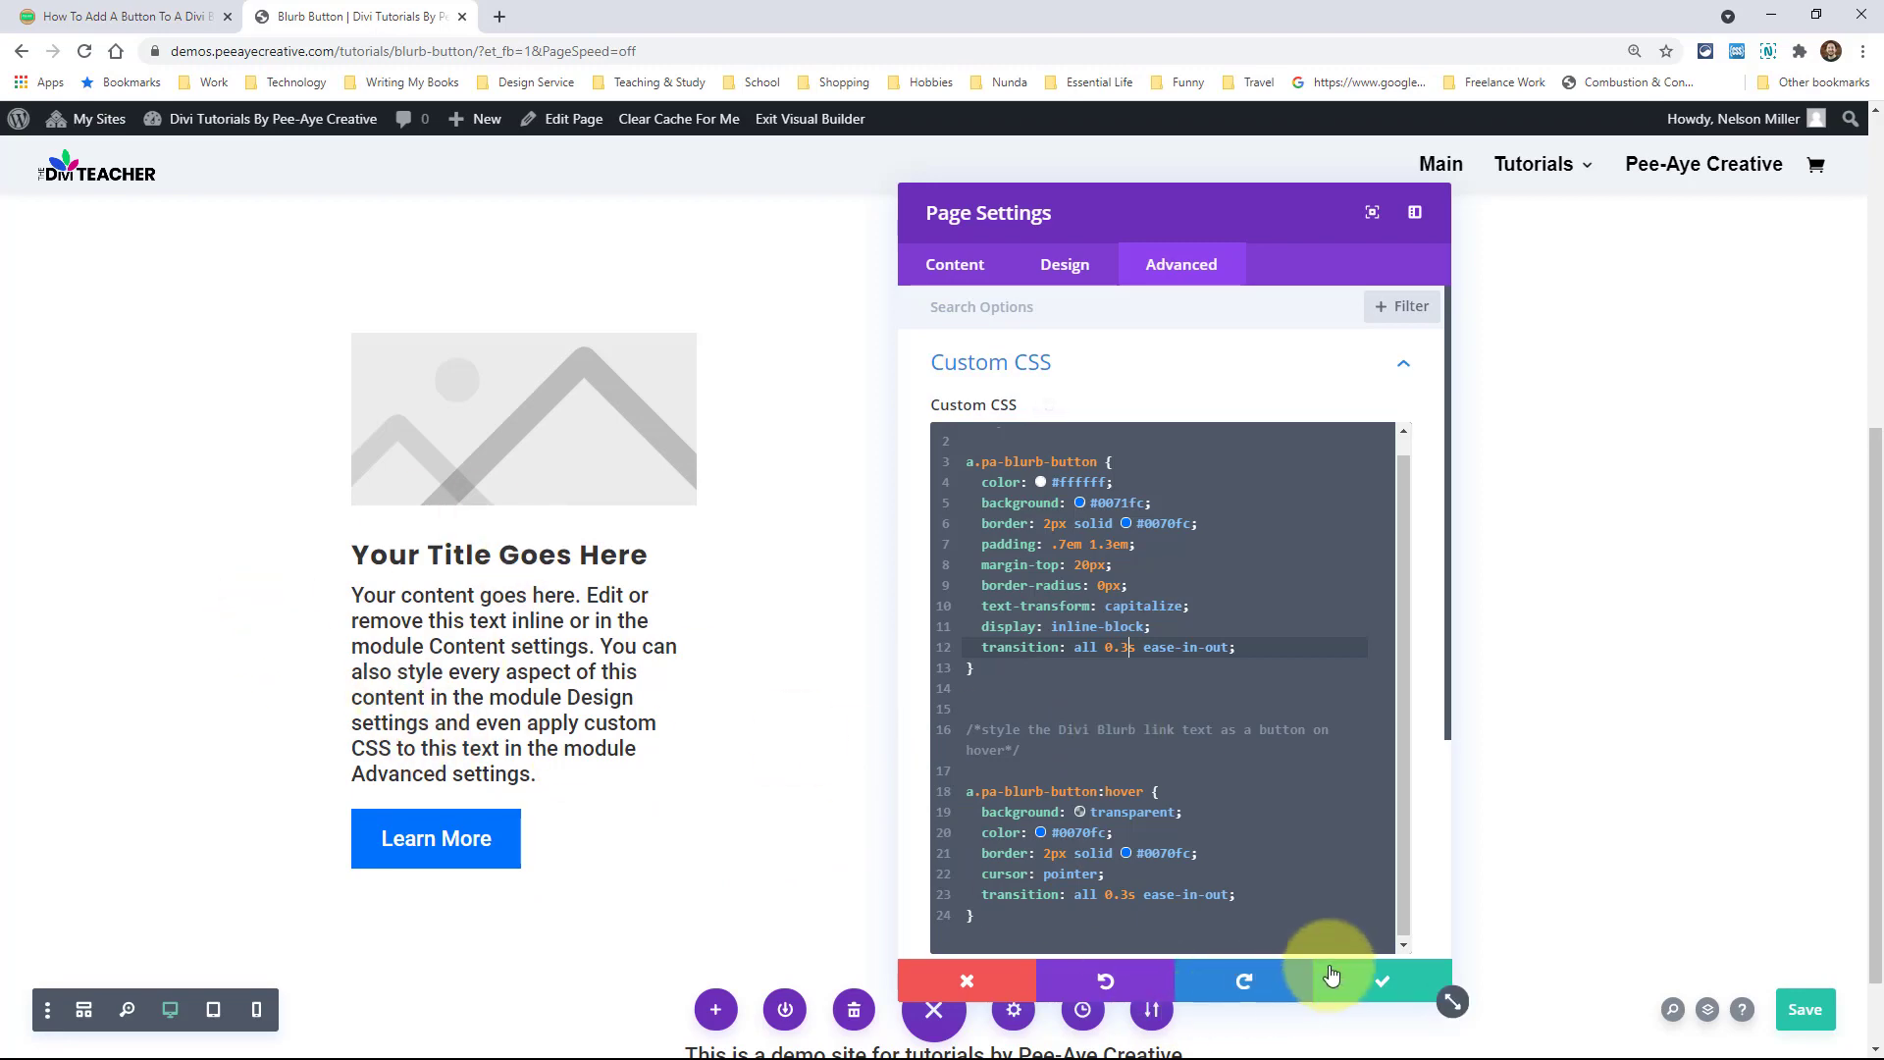
{"action": "left_click", "coordinate": [1362, 978]}
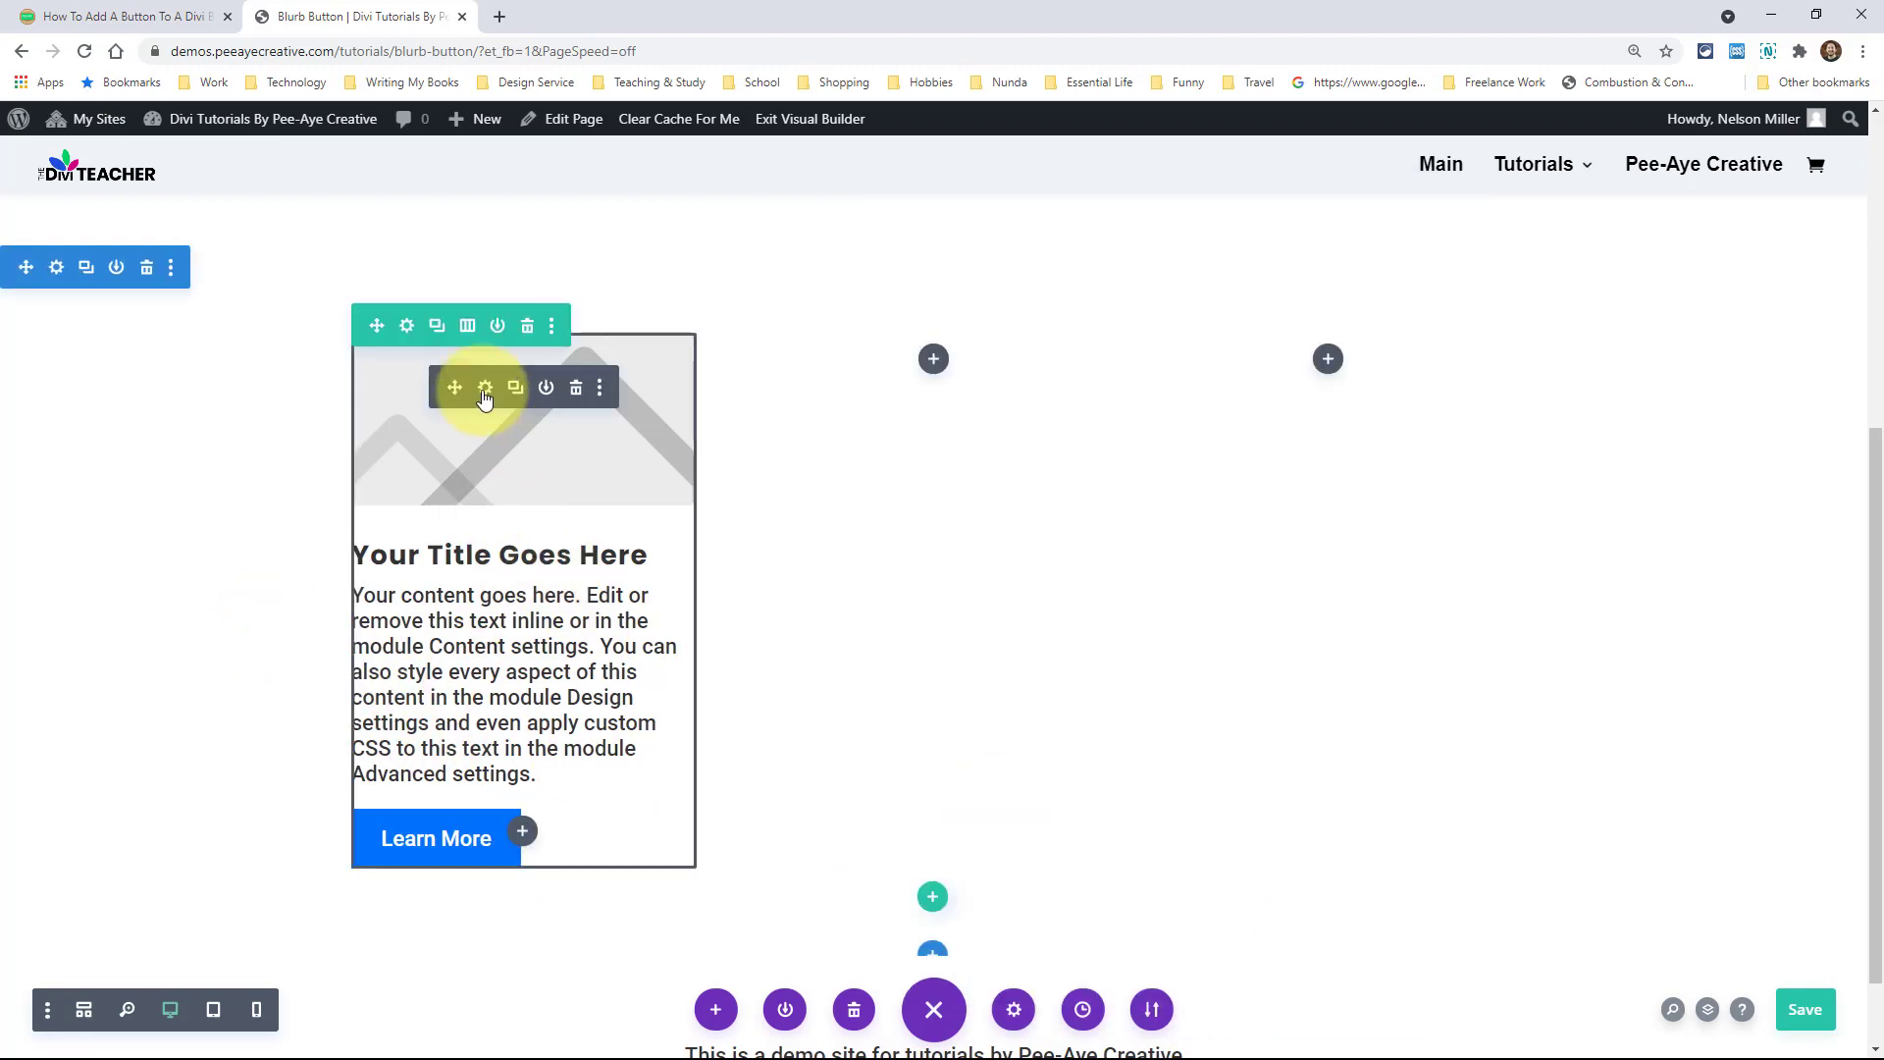
Give the blurb card a 2px border with the default border colour
{"action": "left_click", "coordinate": [485, 392]}
{"action": "left_click", "coordinate": [1064, 286]}
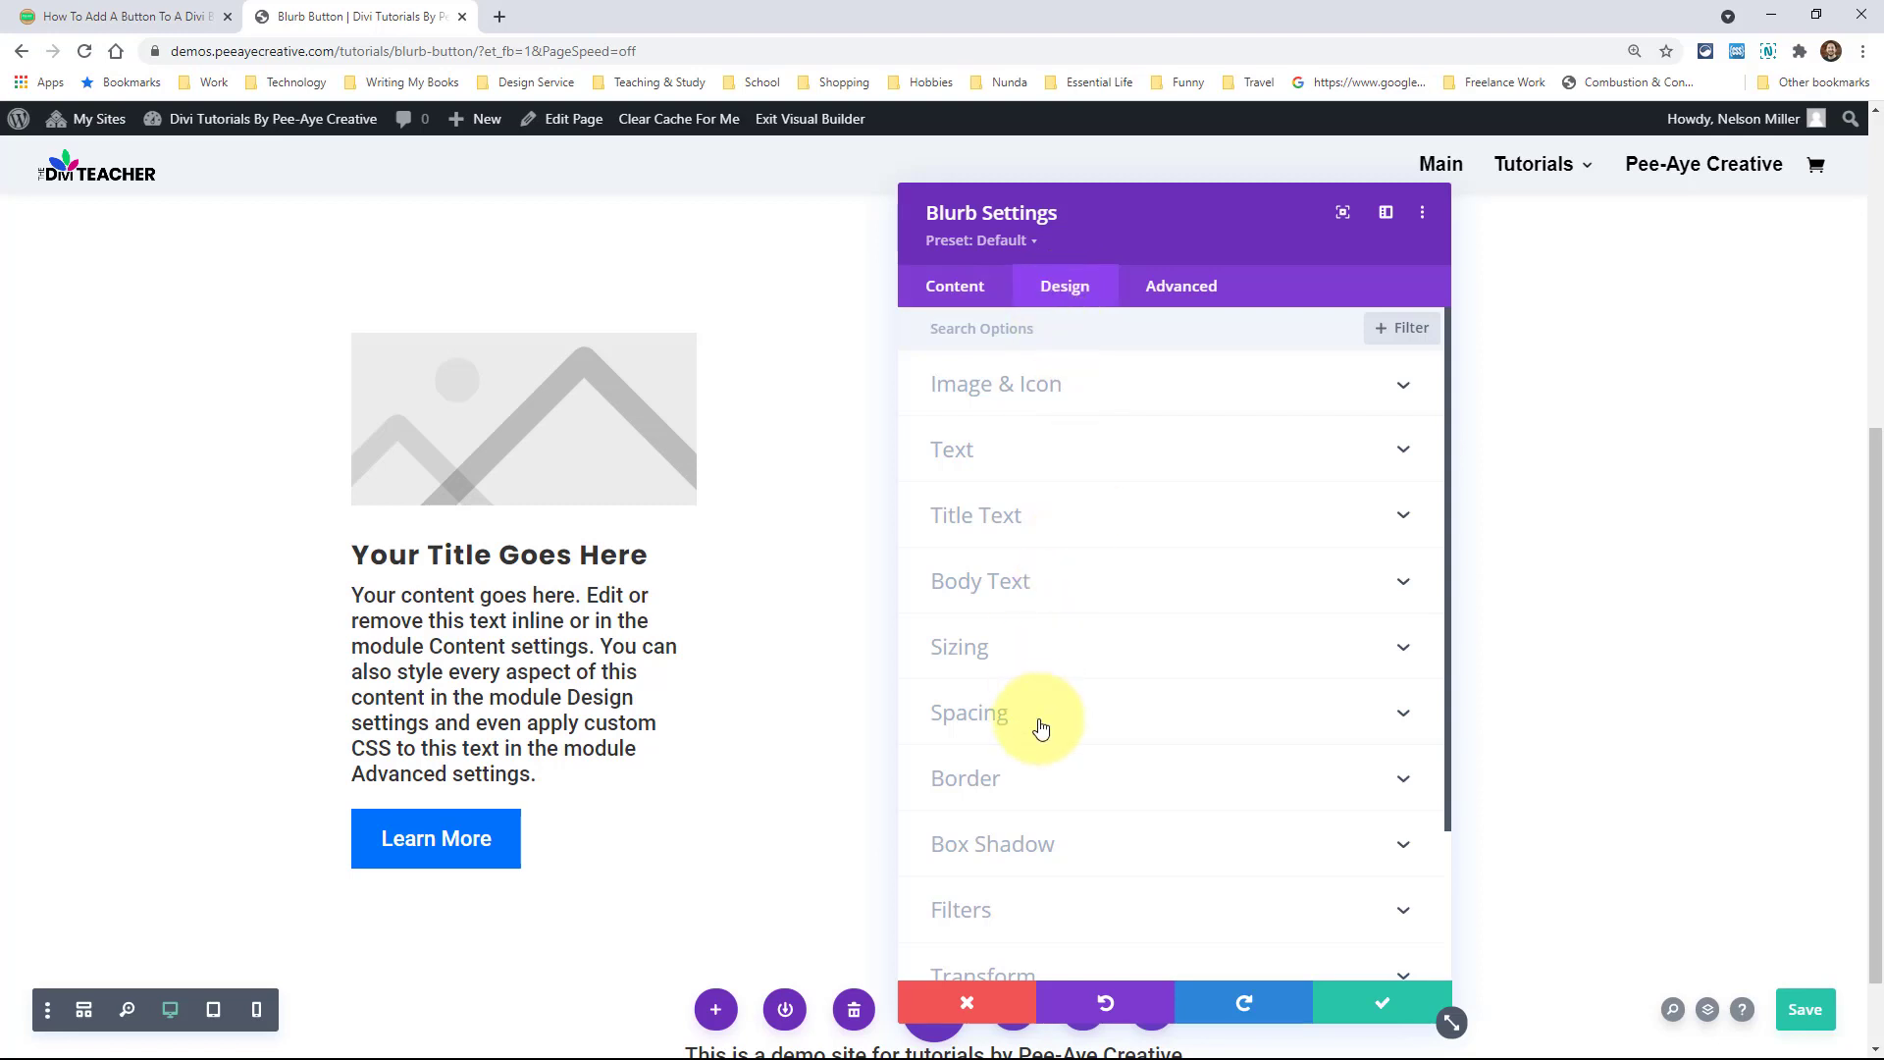
{"action": "left_click", "coordinate": [1009, 778]}
{"action": "scroll", "coordinate": [1374, 730], "scroll_direction": "down", "scroll_amount": 2}
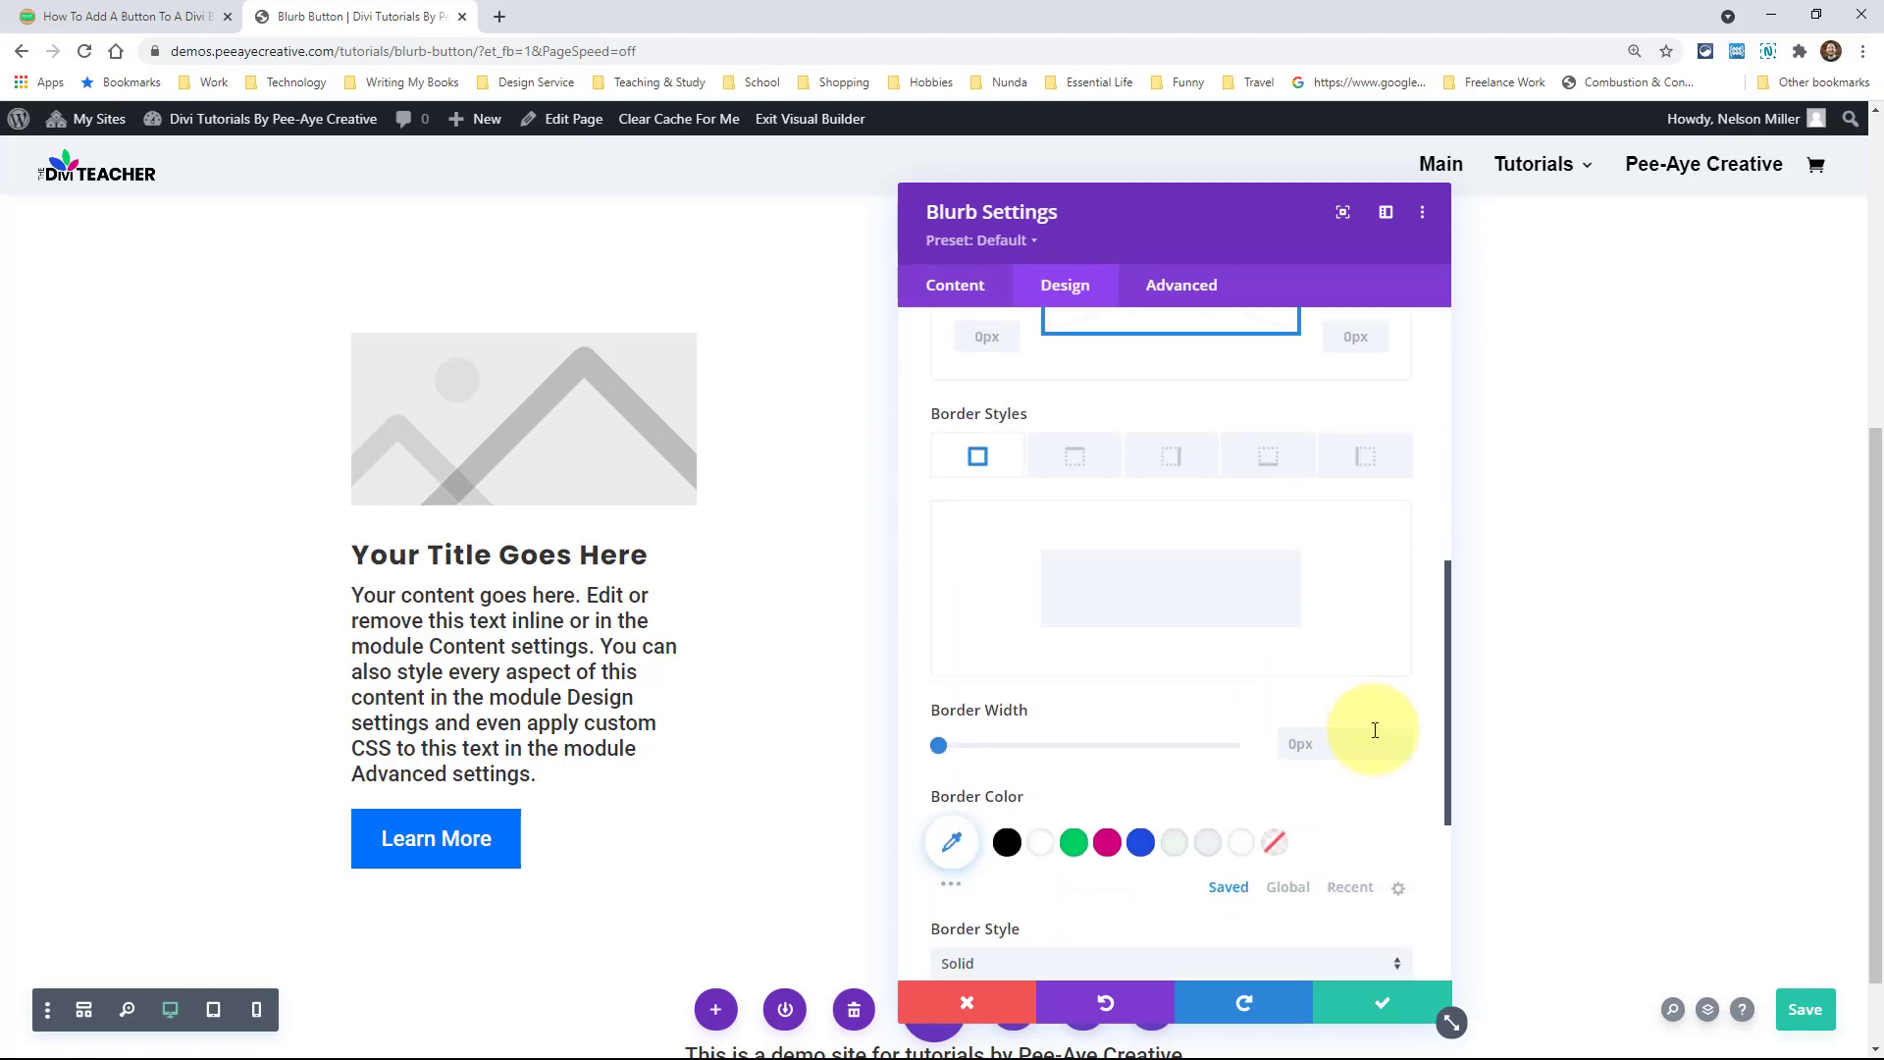
{"action": "left_click", "coordinate": [1397, 734]}
{"action": "type", "text": "2"}
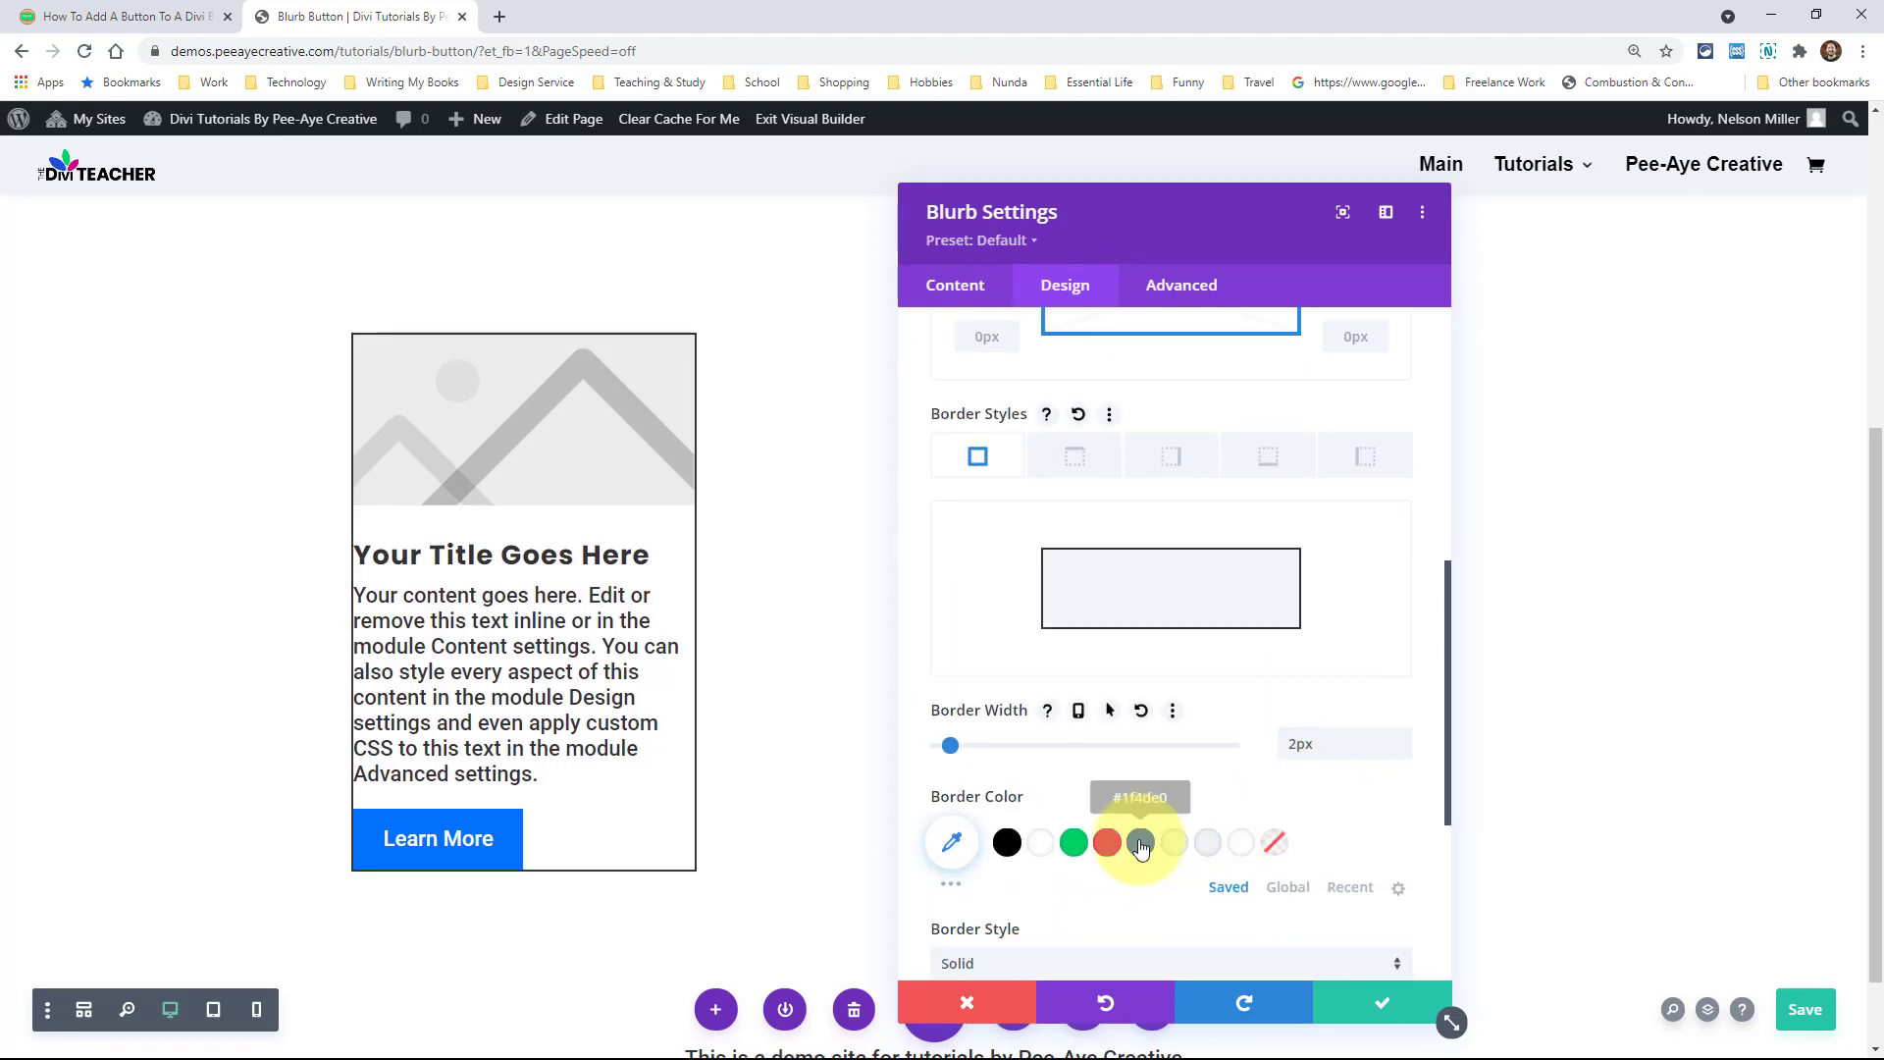
{"action": "left_click", "coordinate": [1073, 842]}
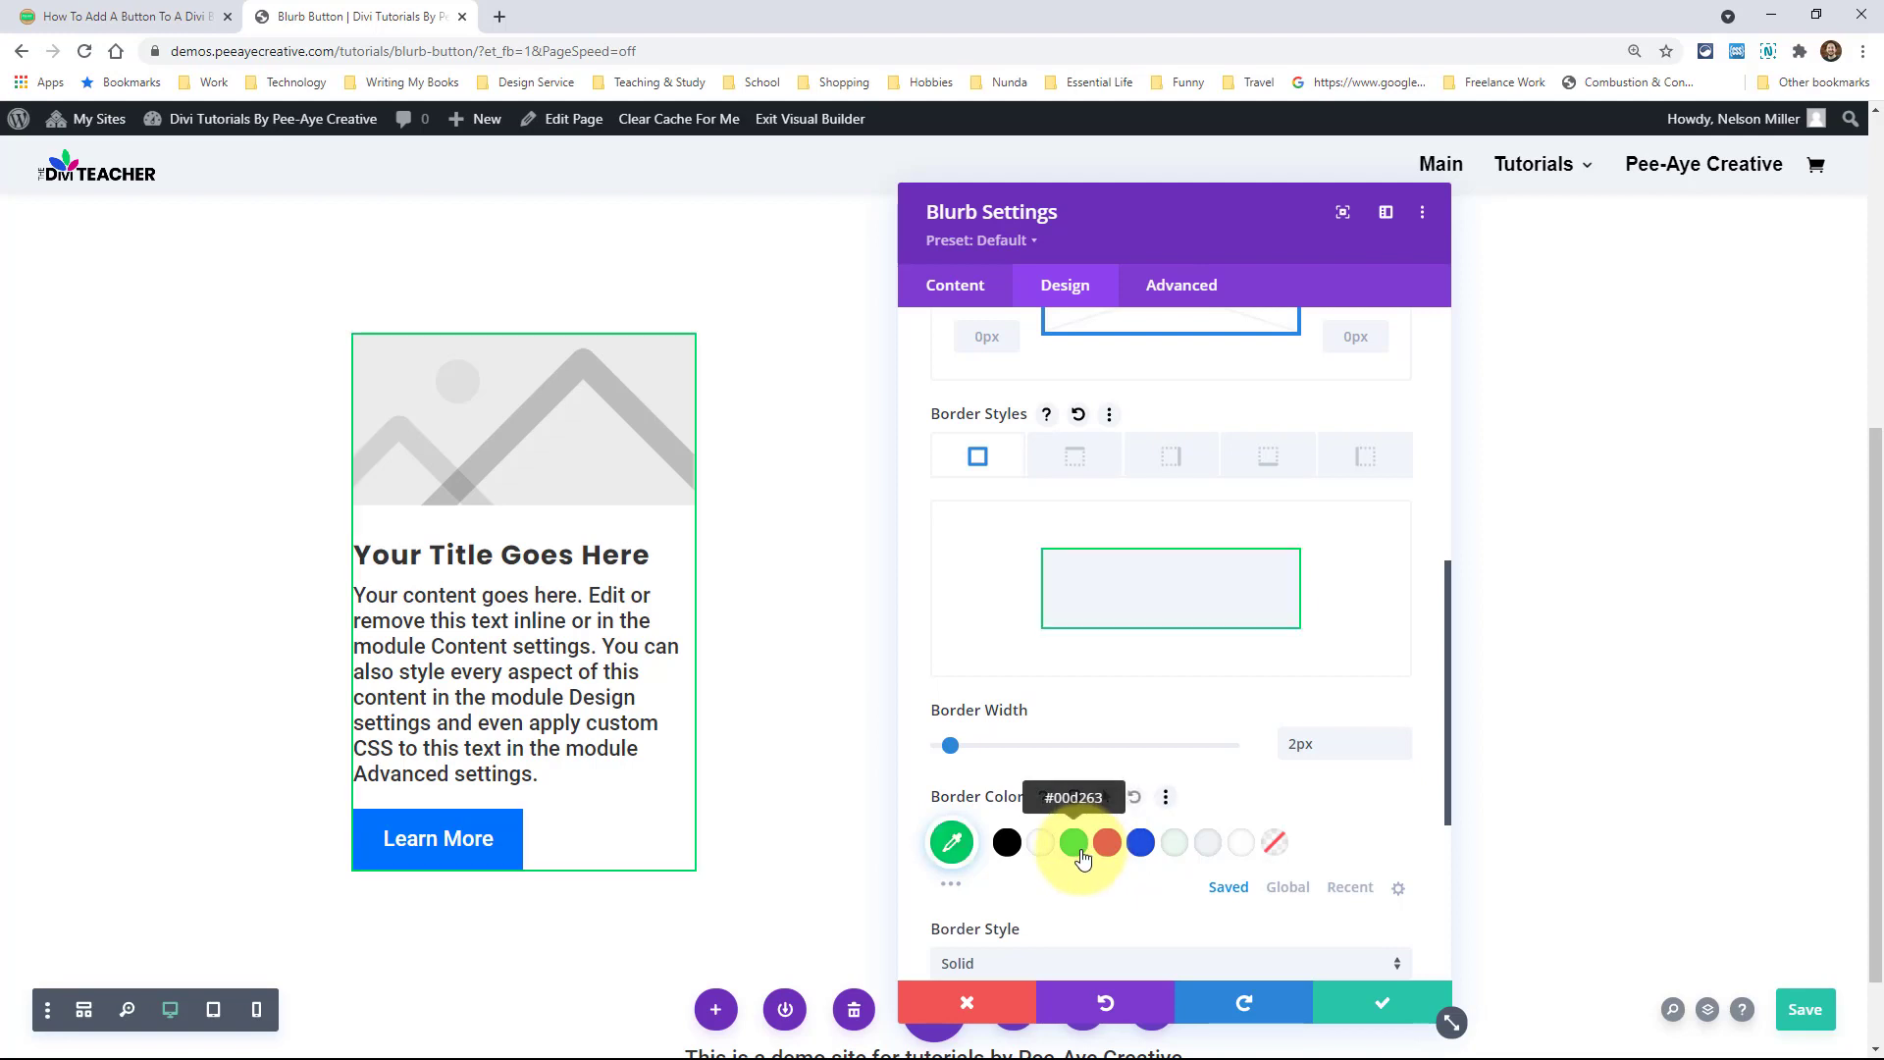
{"action": "left_click", "coordinate": [1137, 804]}
{"action": "scroll", "coordinate": [1135, 863], "scroll_direction": "down", "scroll_amount": 4}
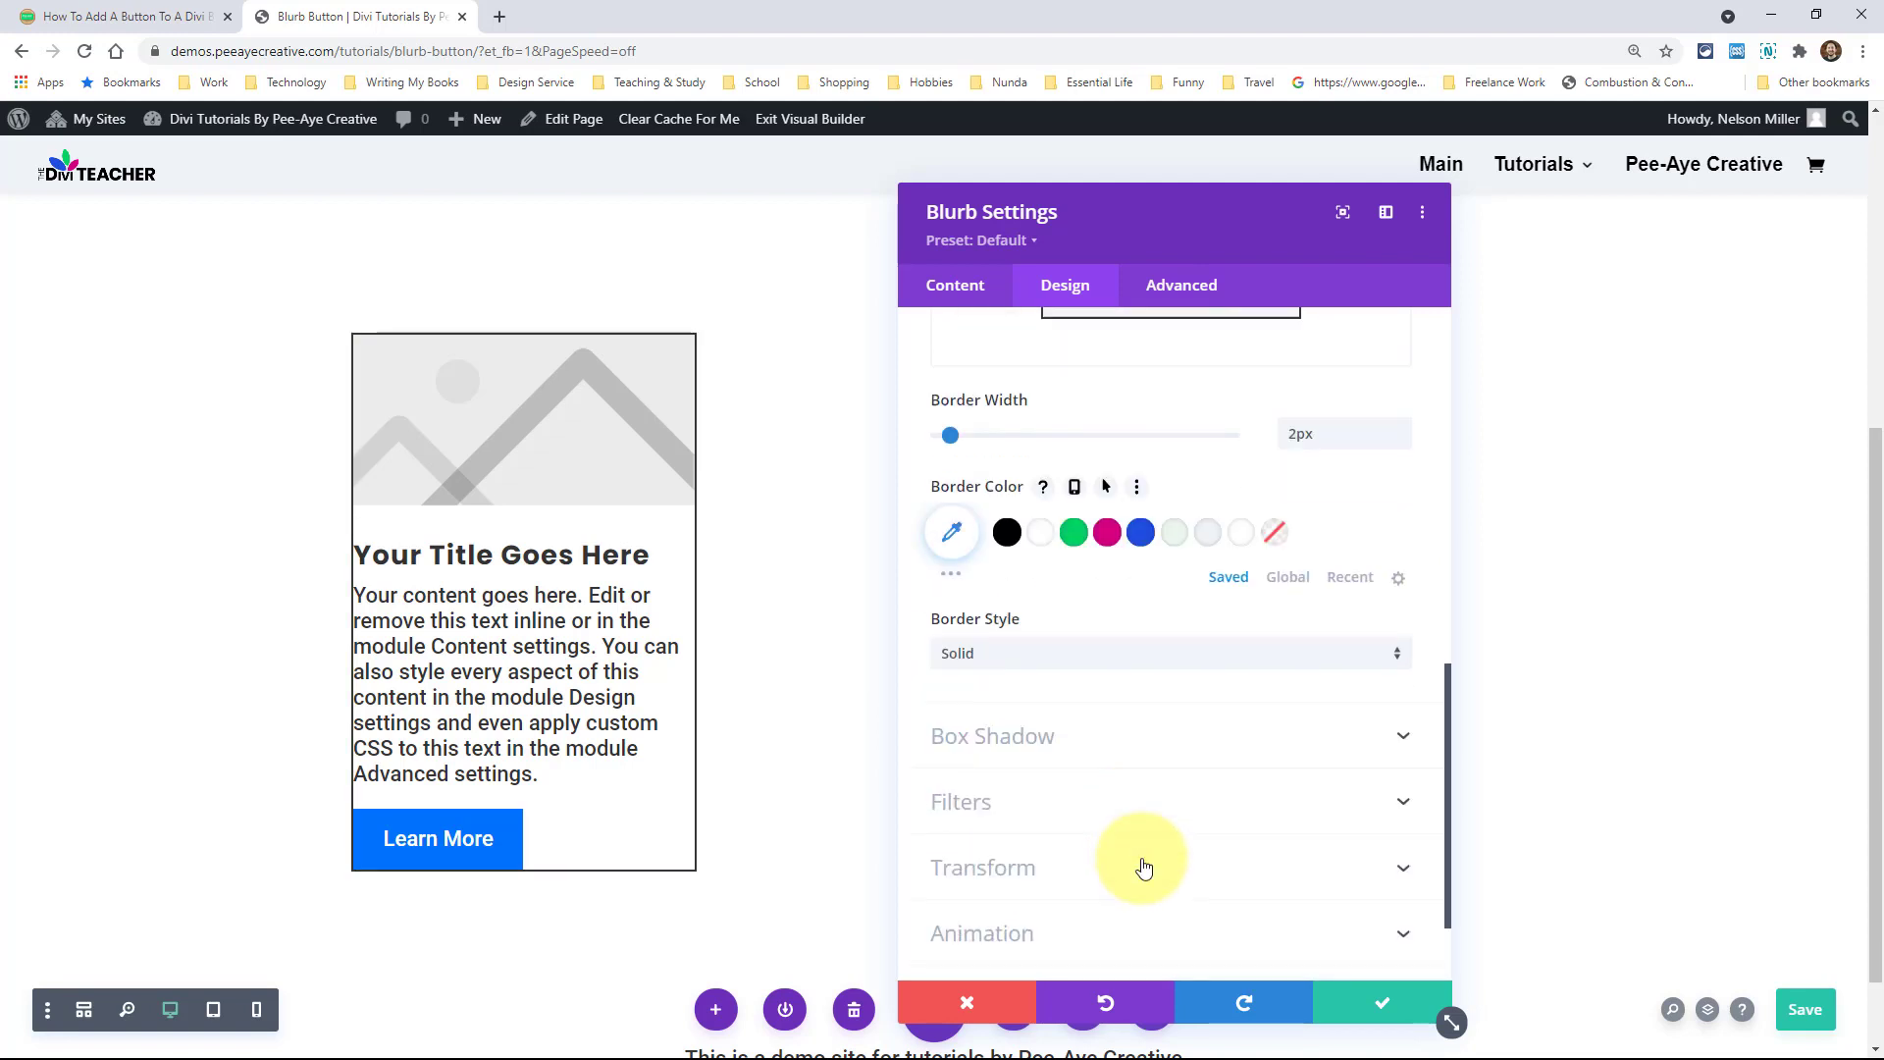
{"action": "scroll", "coordinate": [997, 393], "scroll_direction": "up", "scroll_amount": 8}
{"action": "scroll", "coordinate": [993, 410], "scroll_direction": "up", "scroll_amount": 2}
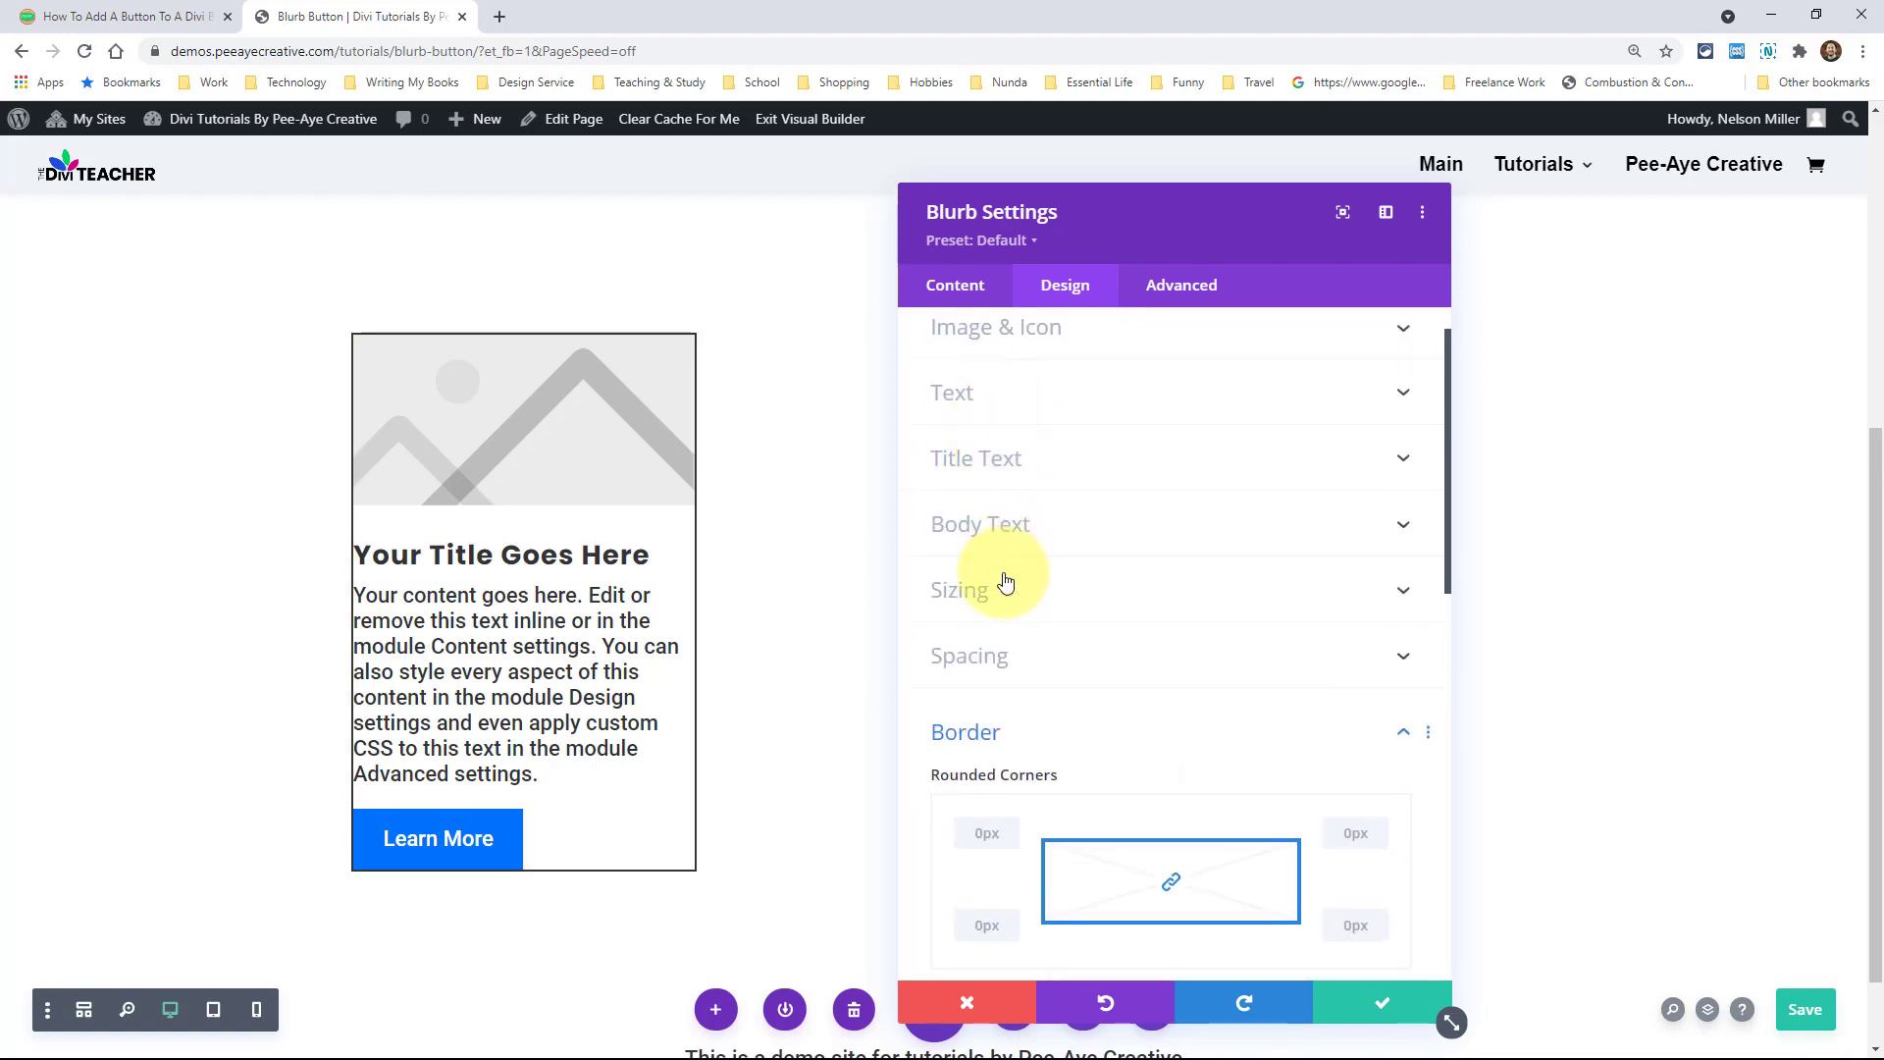
Set 30px padding on every side of the card and save the blurb settings
{"action": "left_click", "coordinate": [996, 651]}
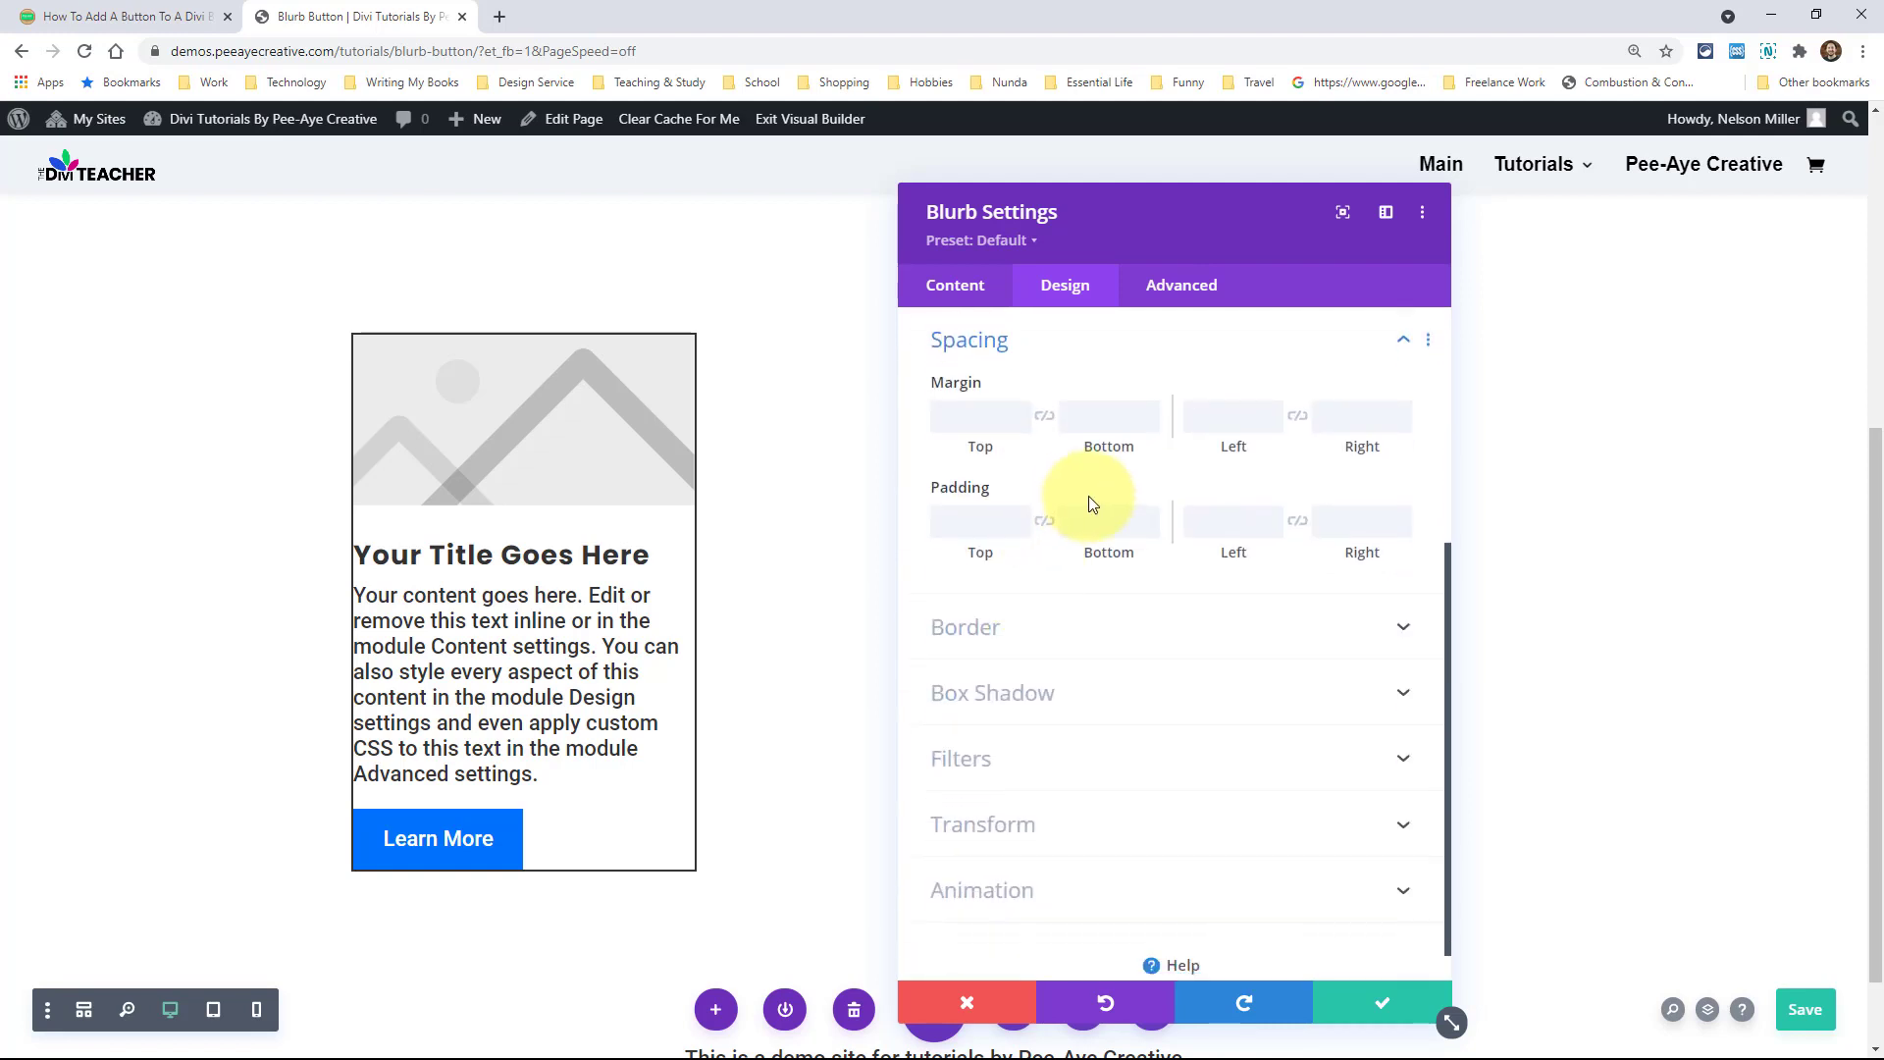
{"action": "left_click", "coordinate": [975, 522]}
{"action": "type", "text": "30"}
{"action": "left_click", "coordinate": [1044, 523]}
{"action": "left_click", "coordinate": [1222, 521]}
{"action": "type", "text": "30"}
{"action": "left_click", "coordinate": [1297, 523]}
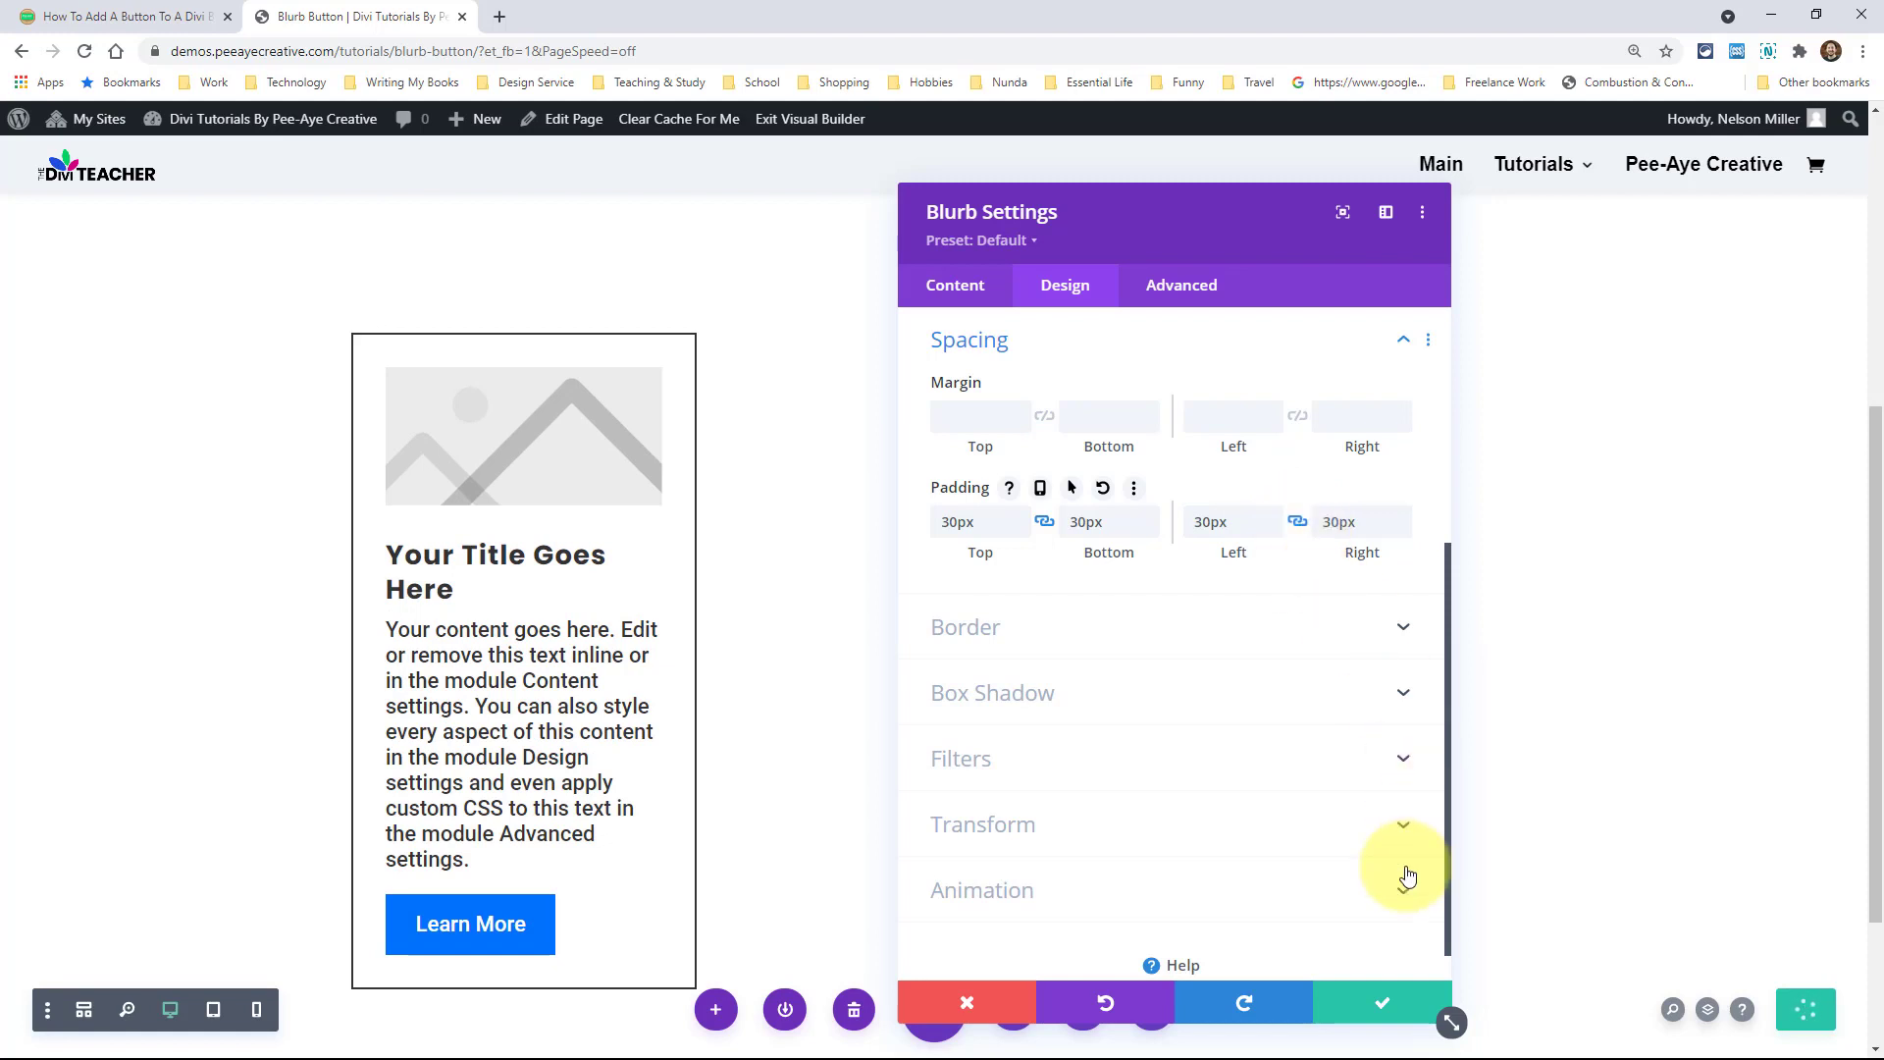
{"action": "left_click", "coordinate": [1383, 1003]}
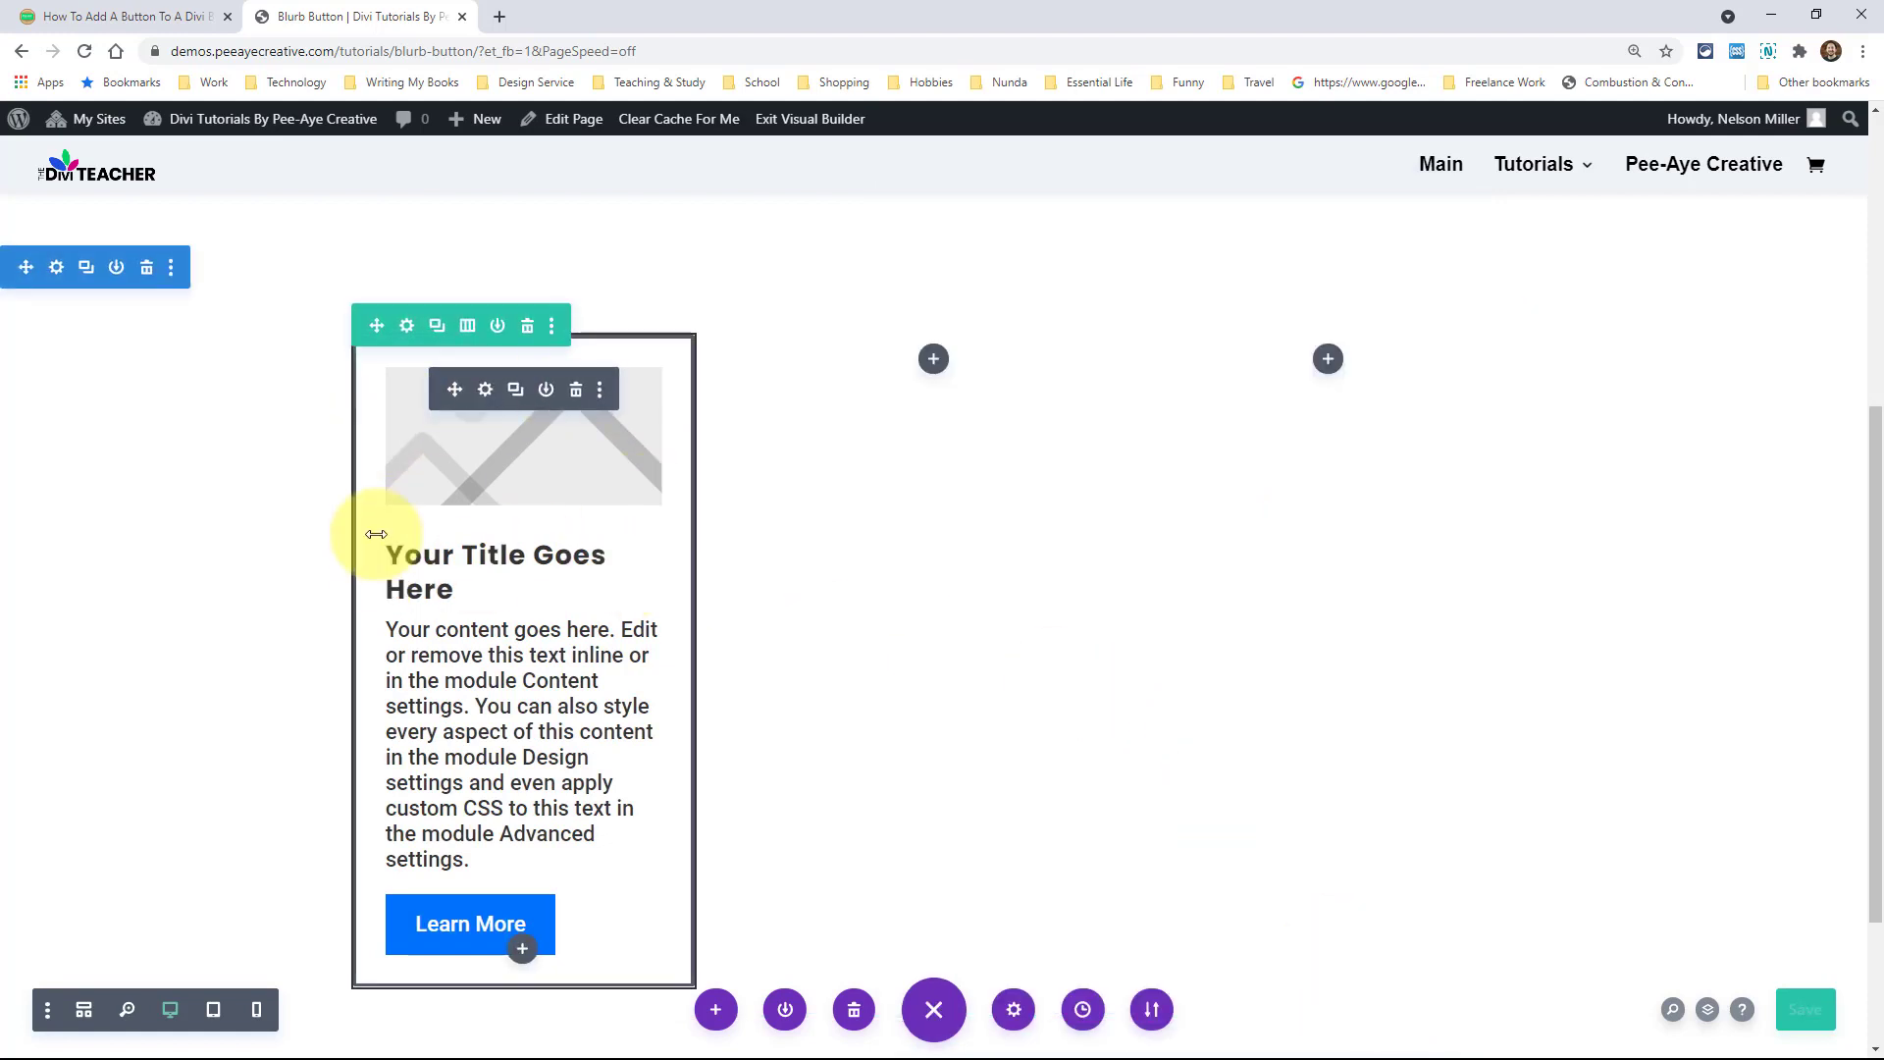
{"action": "scroll", "coordinate": [295, 591], "scroll_direction": "down", "scroll_amount": 2}
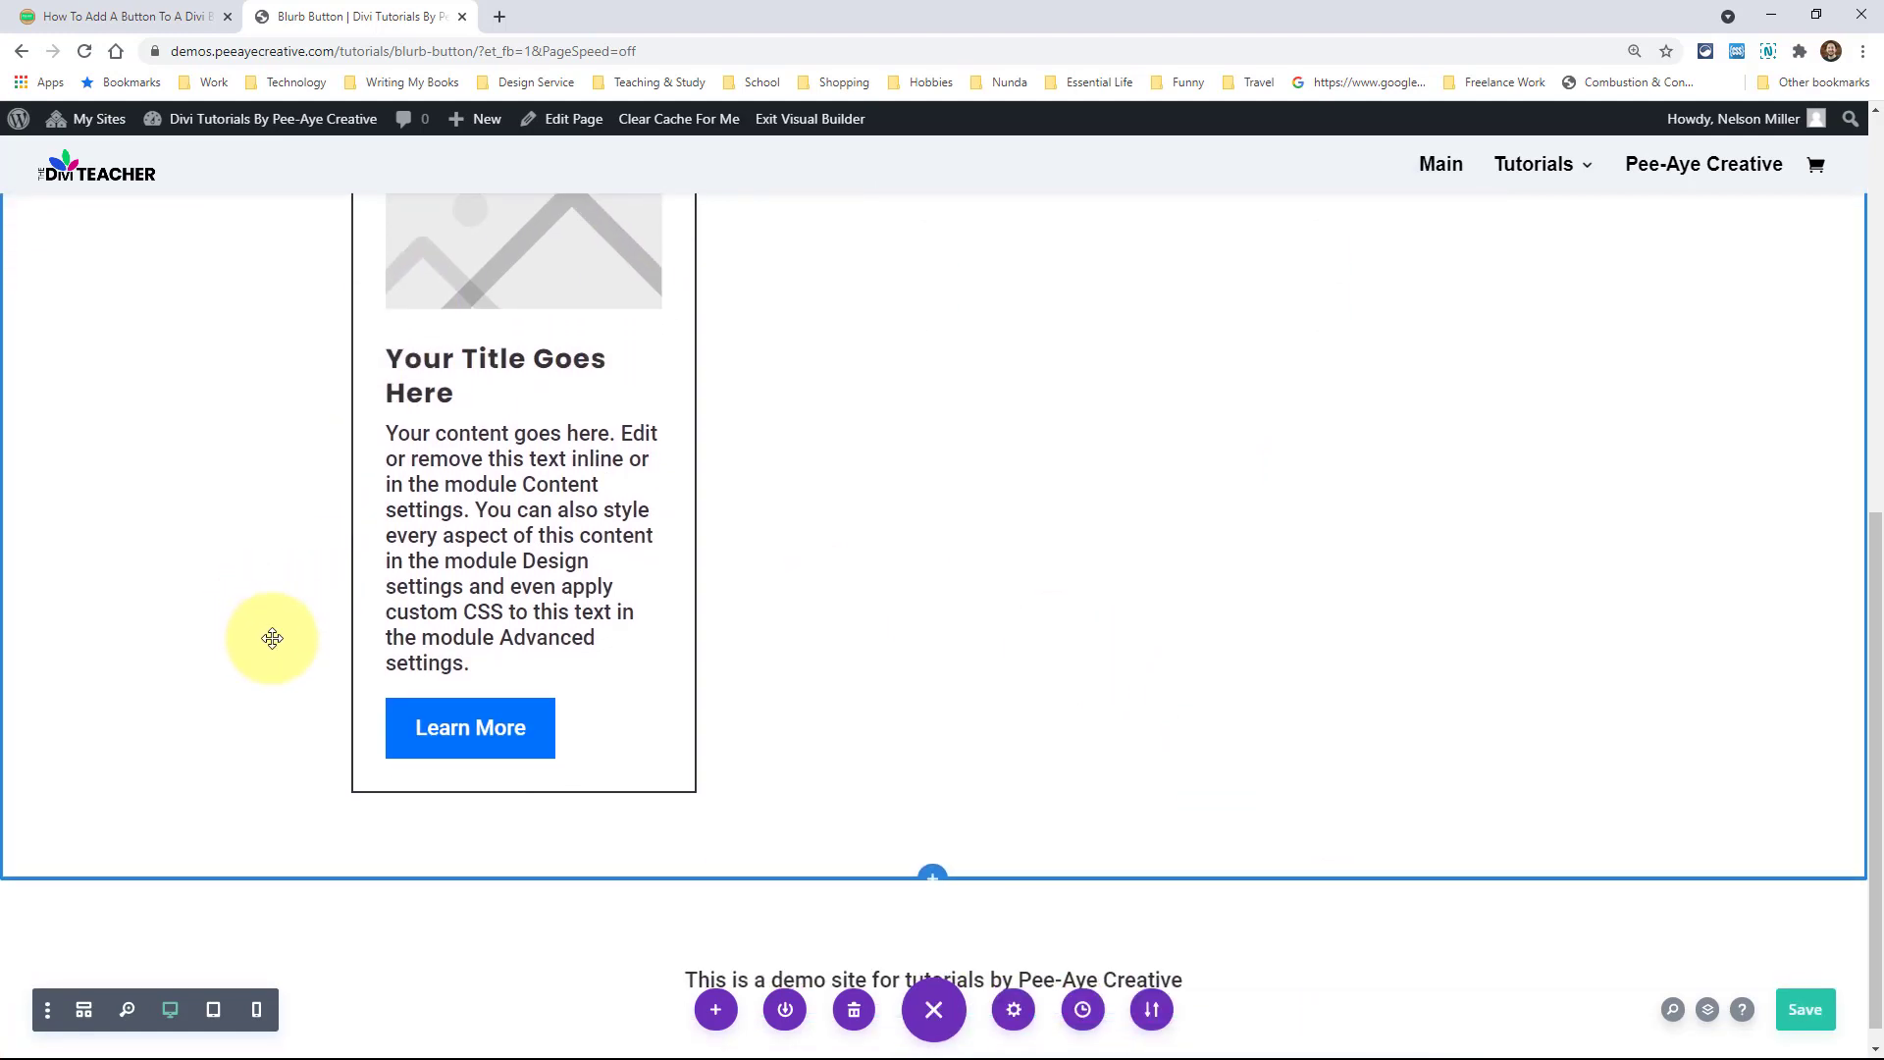
{"action": "scroll", "coordinate": [273, 639], "scroll_direction": "up", "scroll_amount": 2}
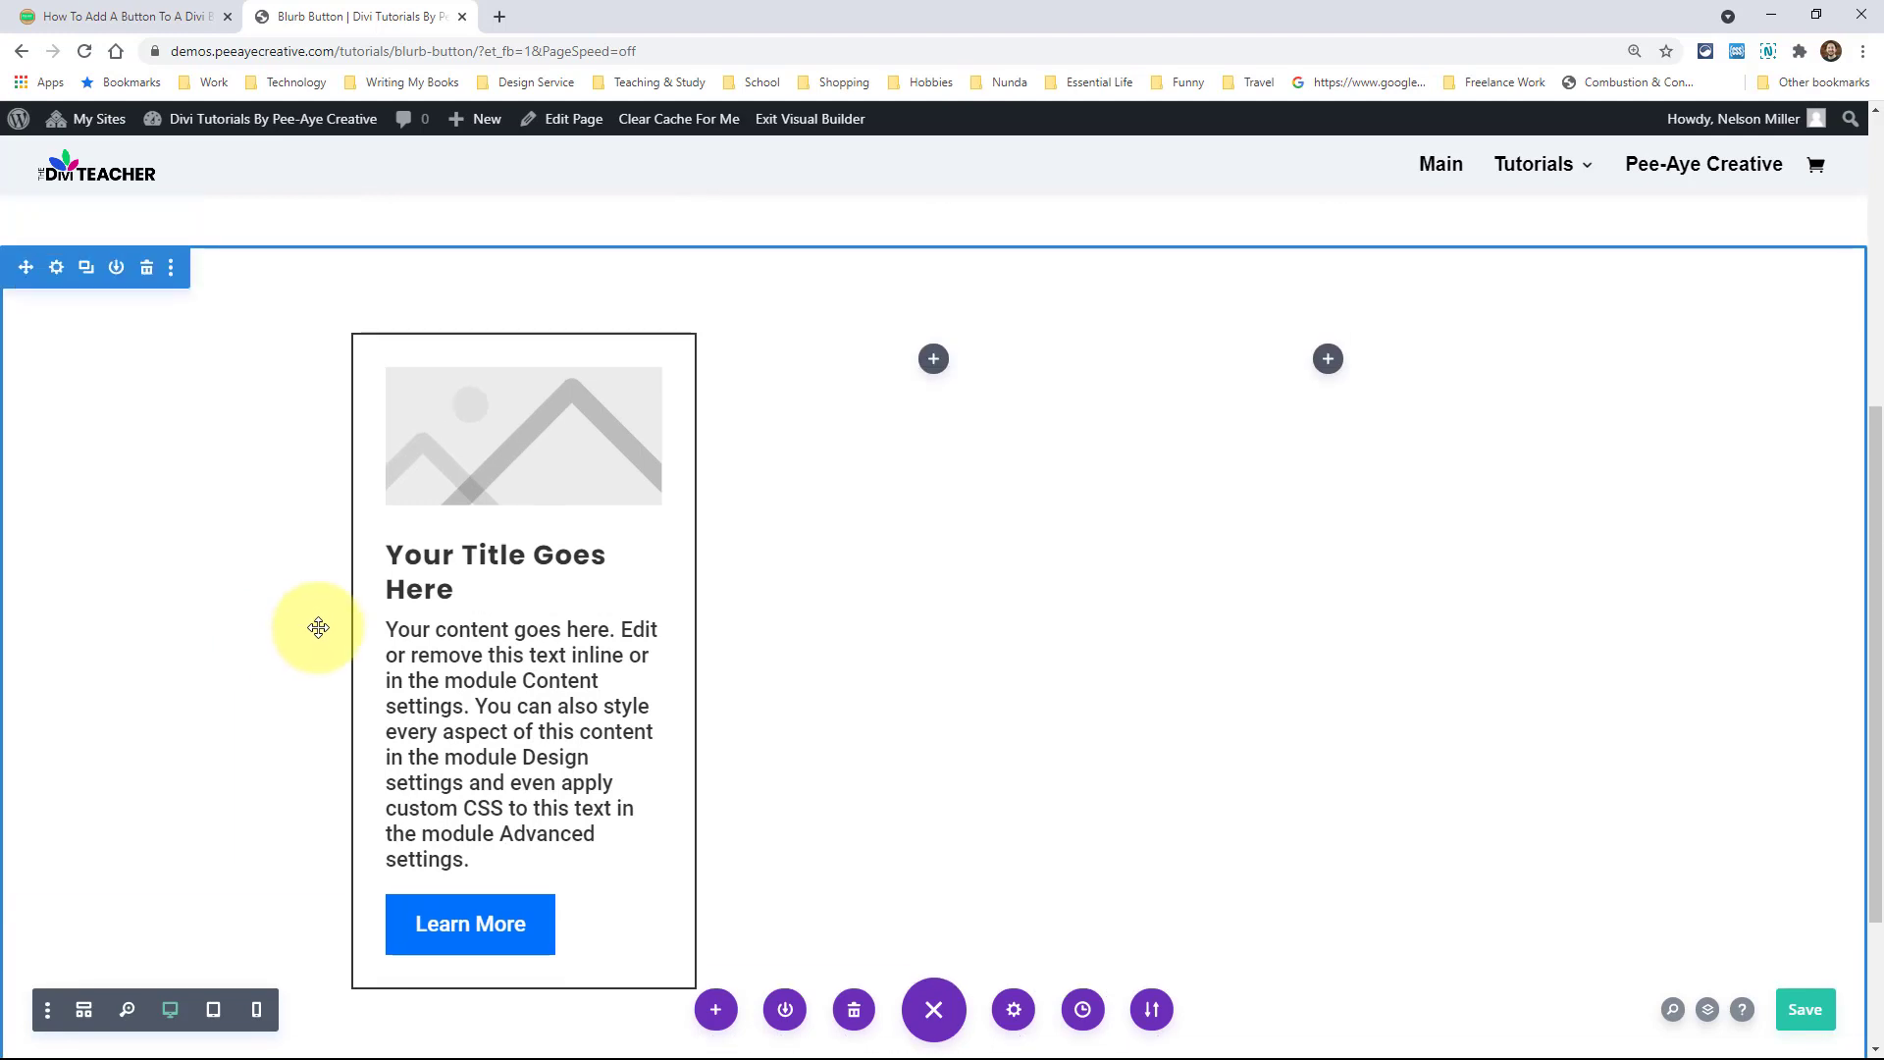
{"action": "left_click", "coordinate": [485, 389]}
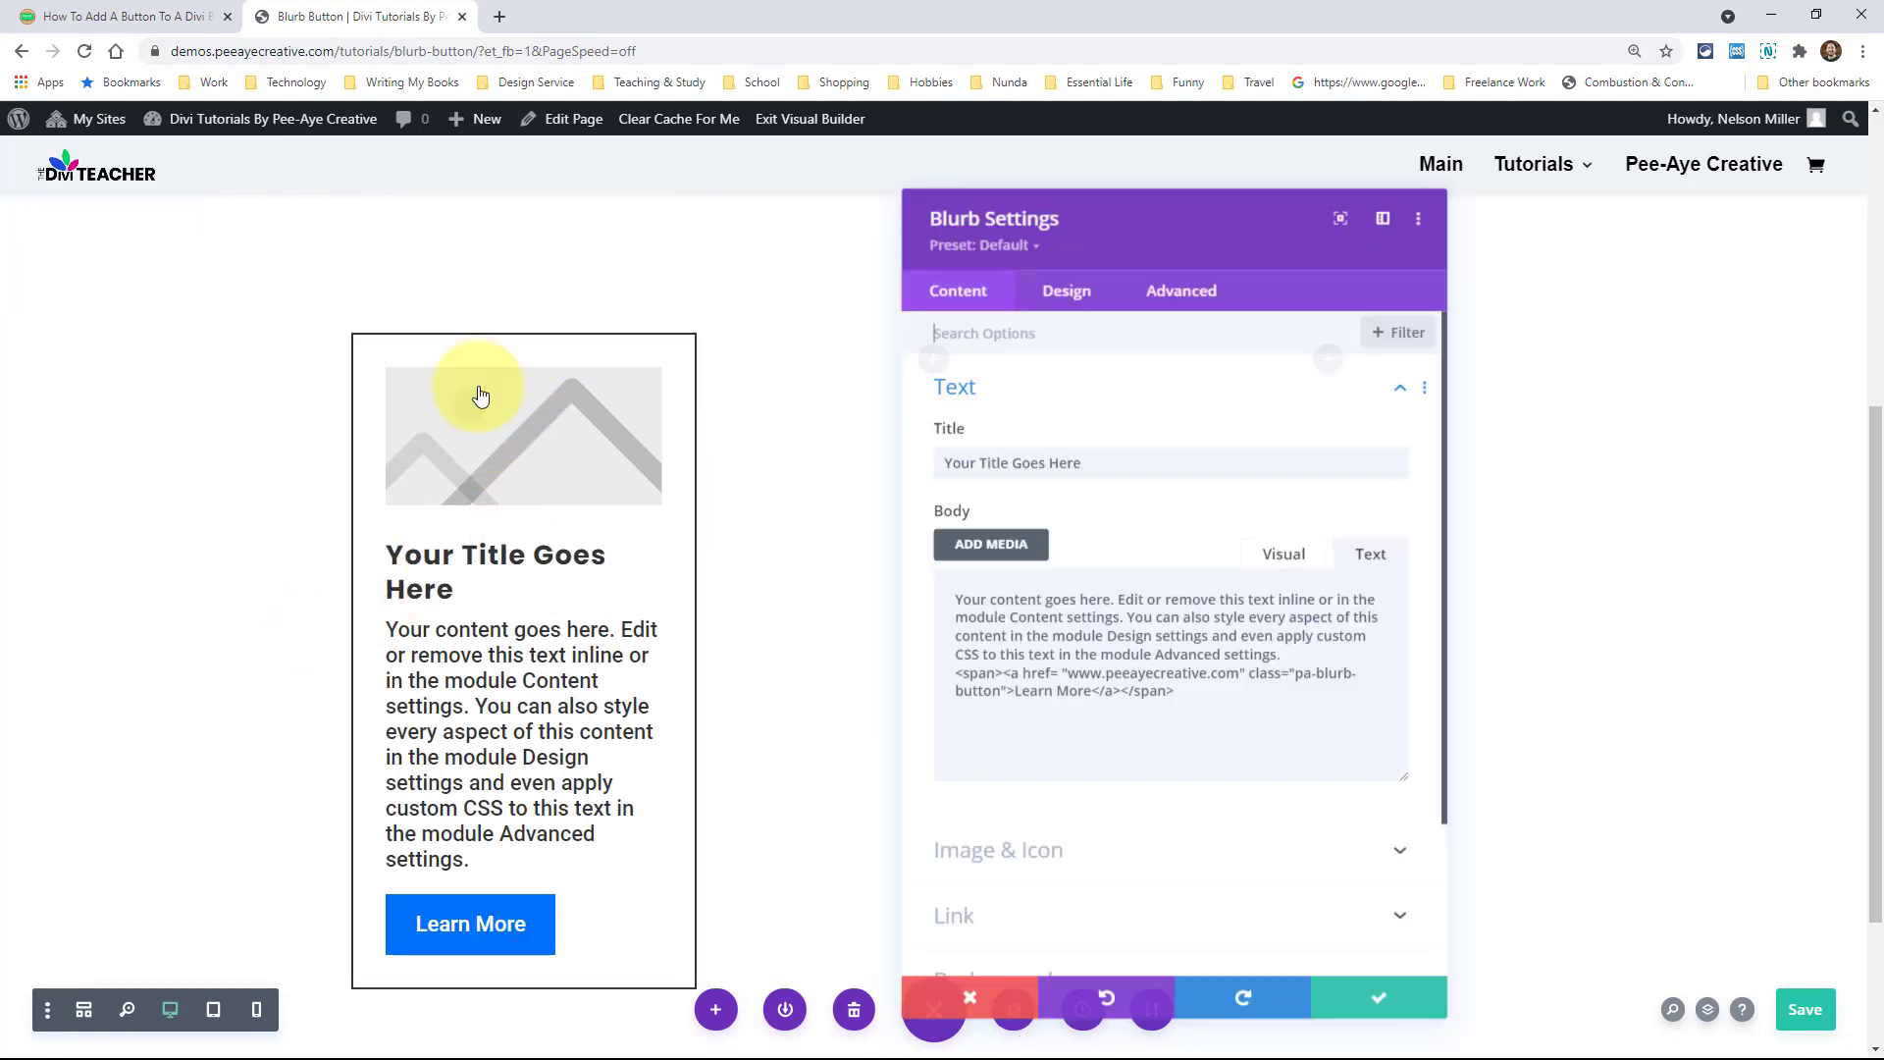
{"action": "left_click", "coordinate": [1065, 285]}
{"action": "left_click", "coordinate": [963, 387]}
{"action": "left_click", "coordinate": [954, 285]}
{"action": "left_click", "coordinate": [966, 385]}
{"action": "left_click", "coordinate": [976, 394]}
{"action": "left_click", "coordinate": [993, 439]}
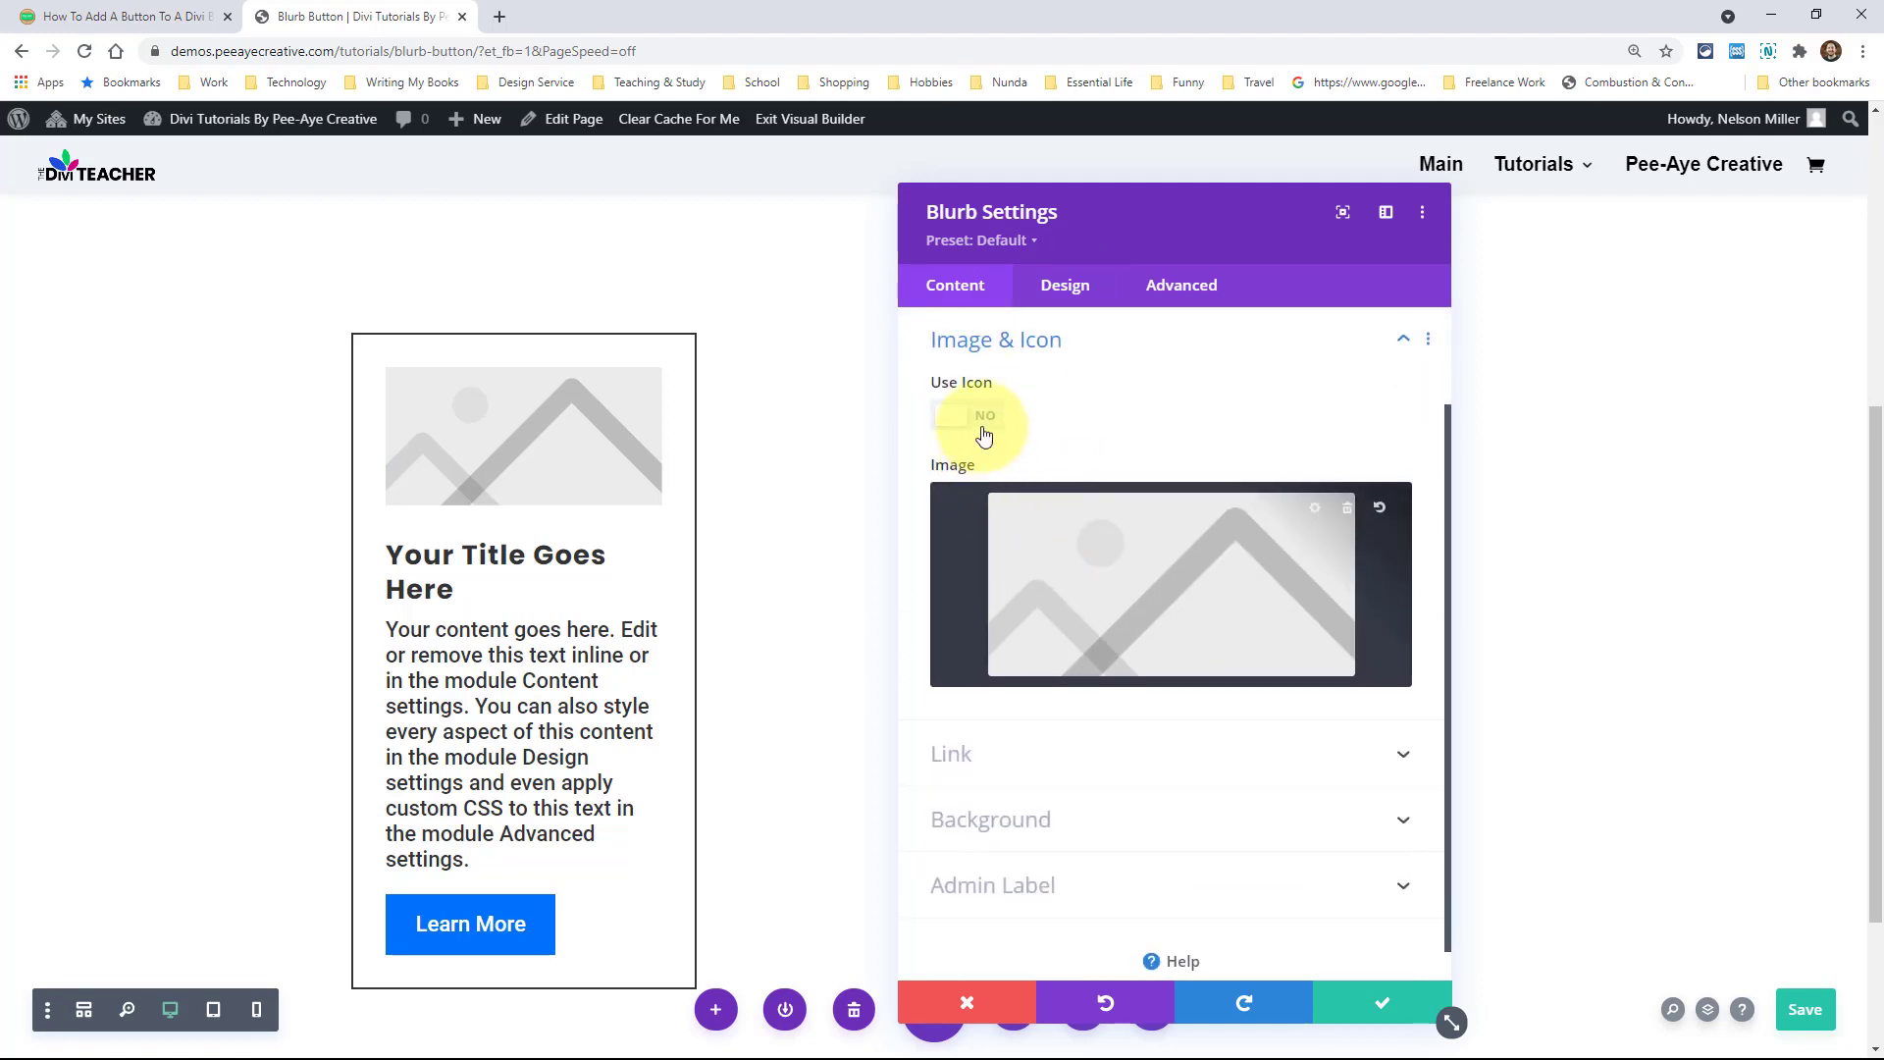
{"action": "left_click", "coordinate": [984, 437]}
{"action": "left_click", "coordinate": [1109, 581]}
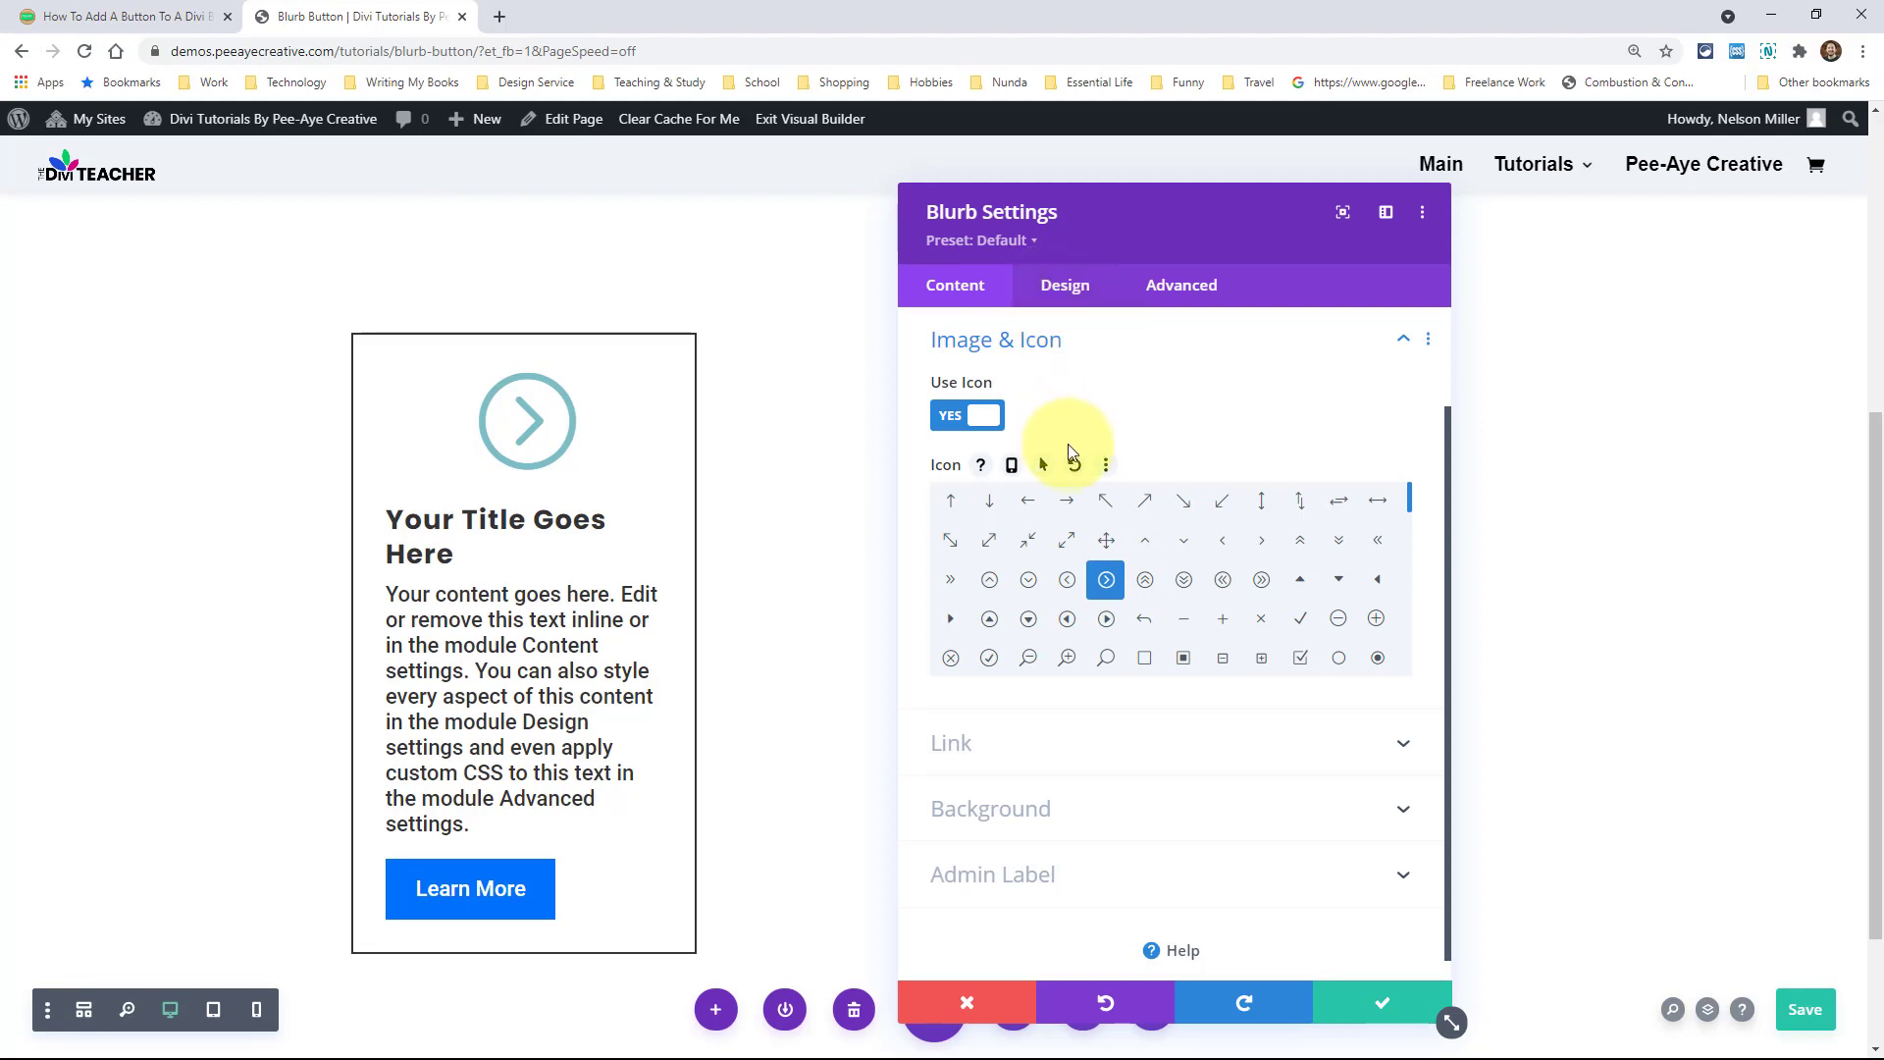
{"action": "left_click", "coordinate": [971, 418]}
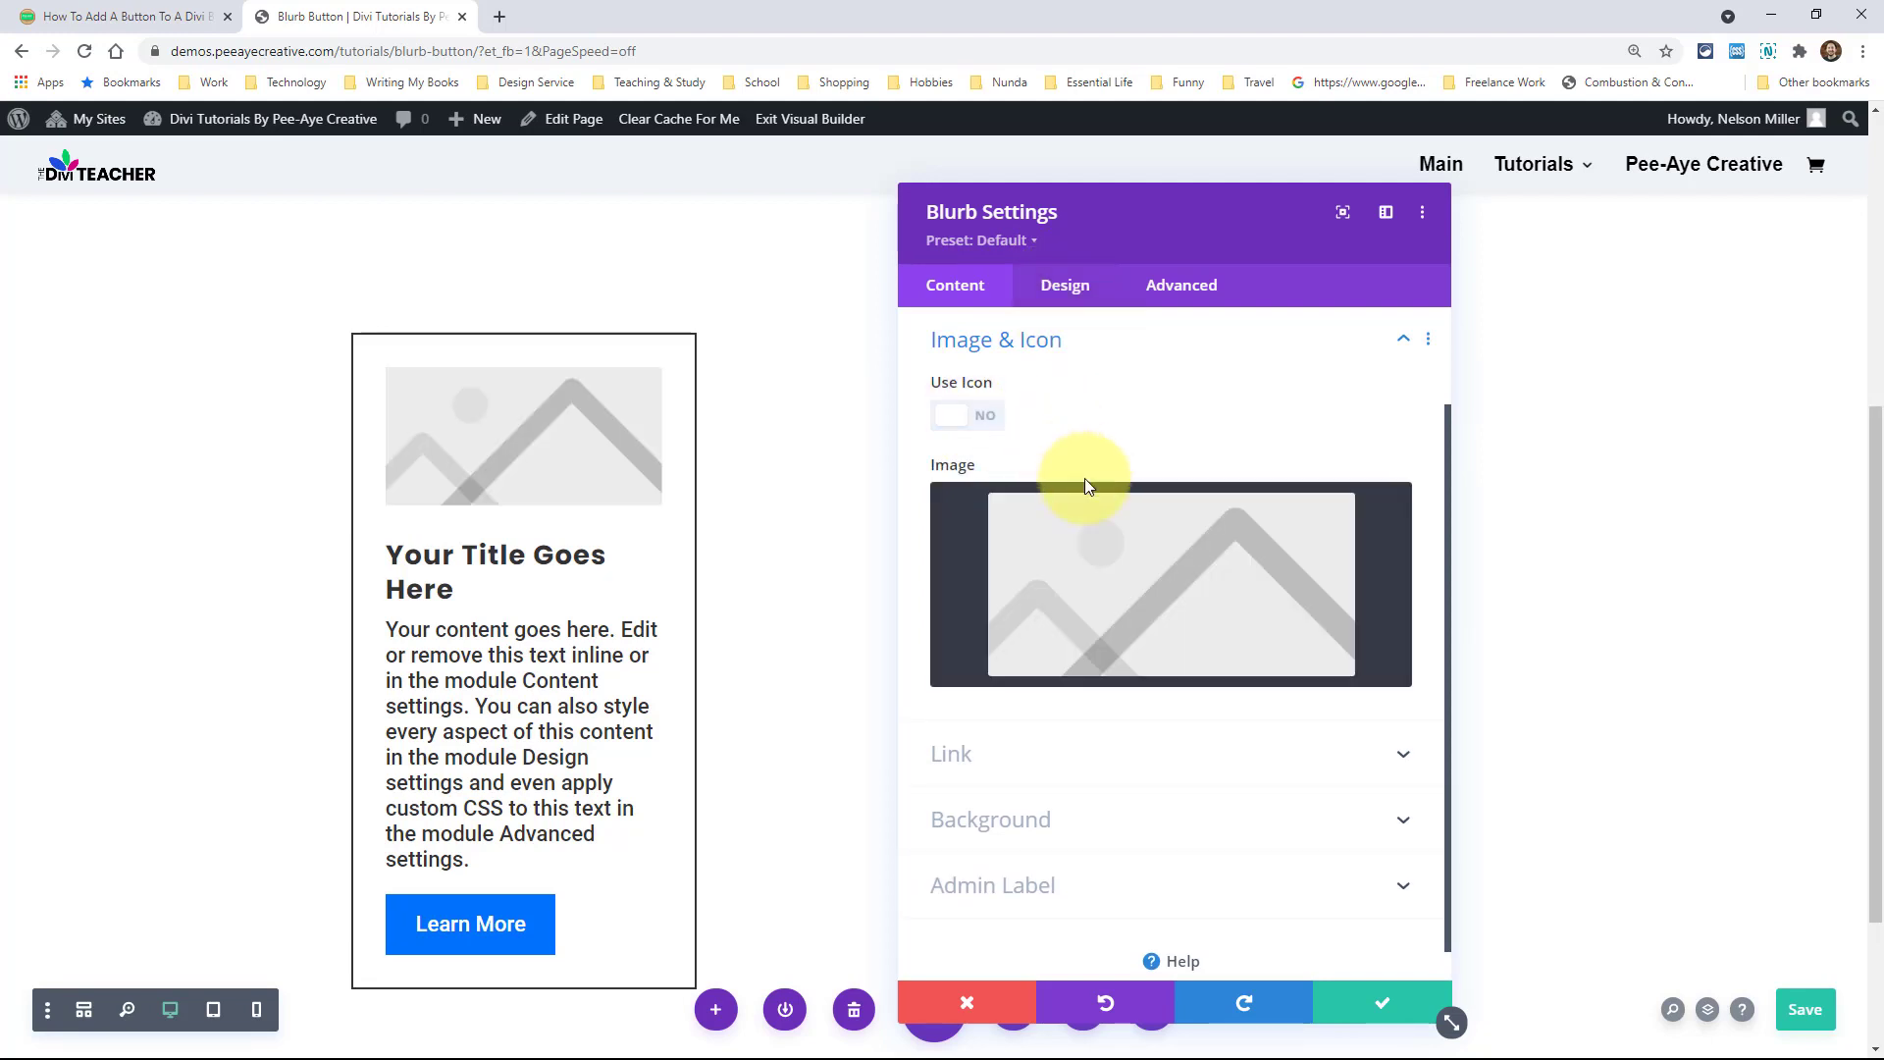
{"action": "left_click", "coordinate": [1376, 1013]}
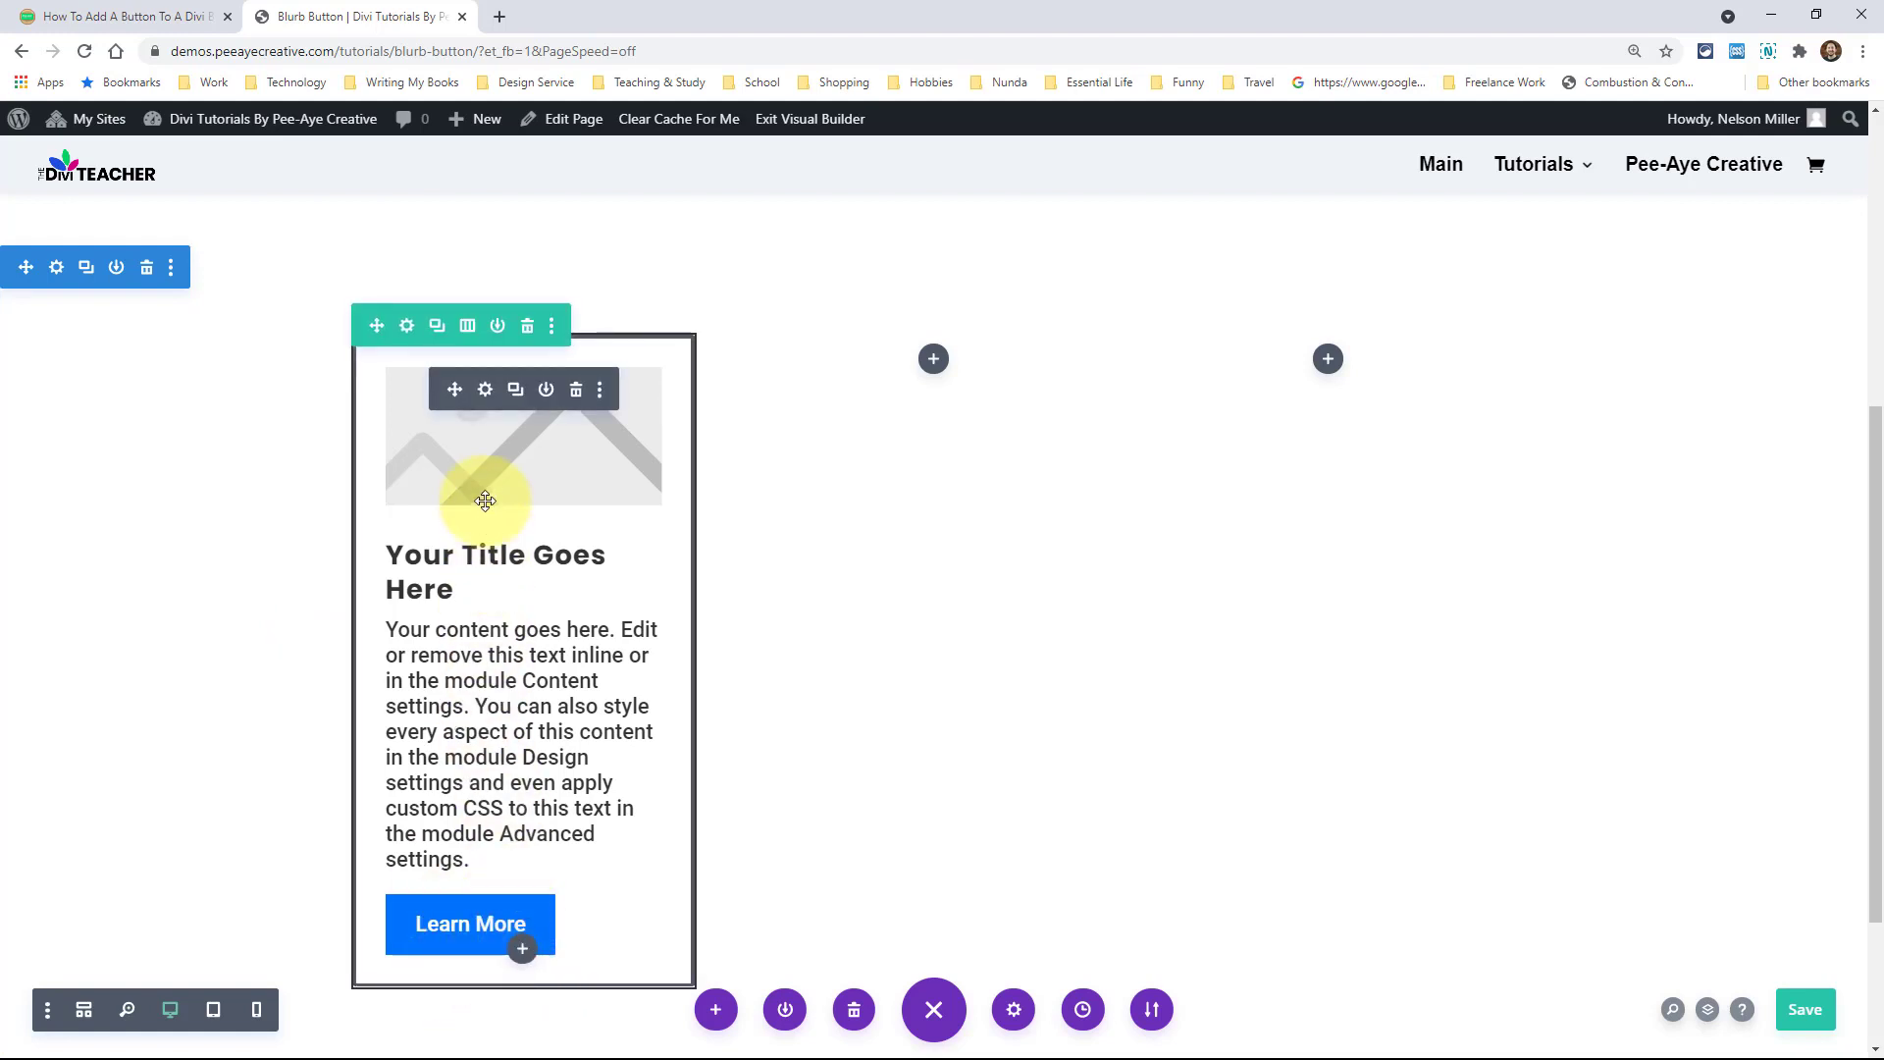
Add 'width: 100%;' and 'text-align: center;' to the a.pa-blurb-button rule in the page's Custom CSS
{"action": "left_click", "coordinate": [1014, 1008]}
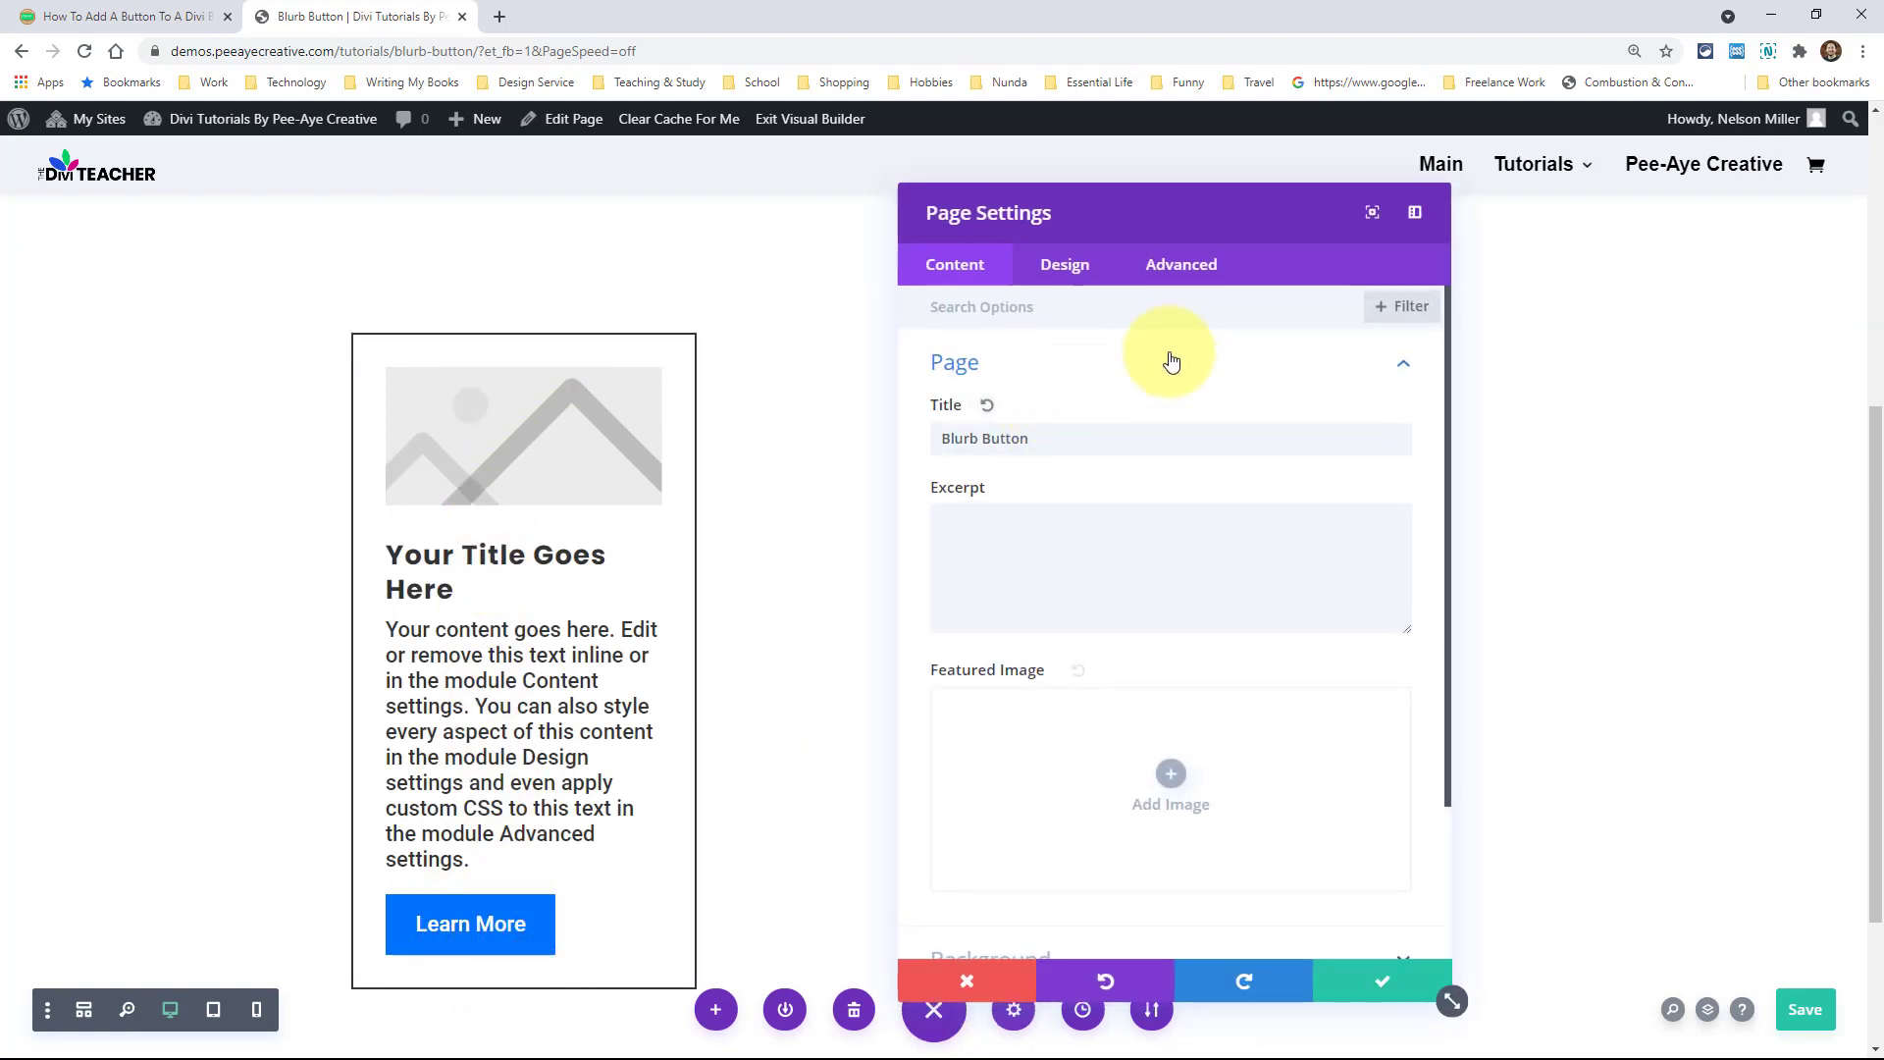
{"action": "left_click", "coordinate": [1182, 282]}
{"action": "left_click", "coordinate": [1001, 365]}
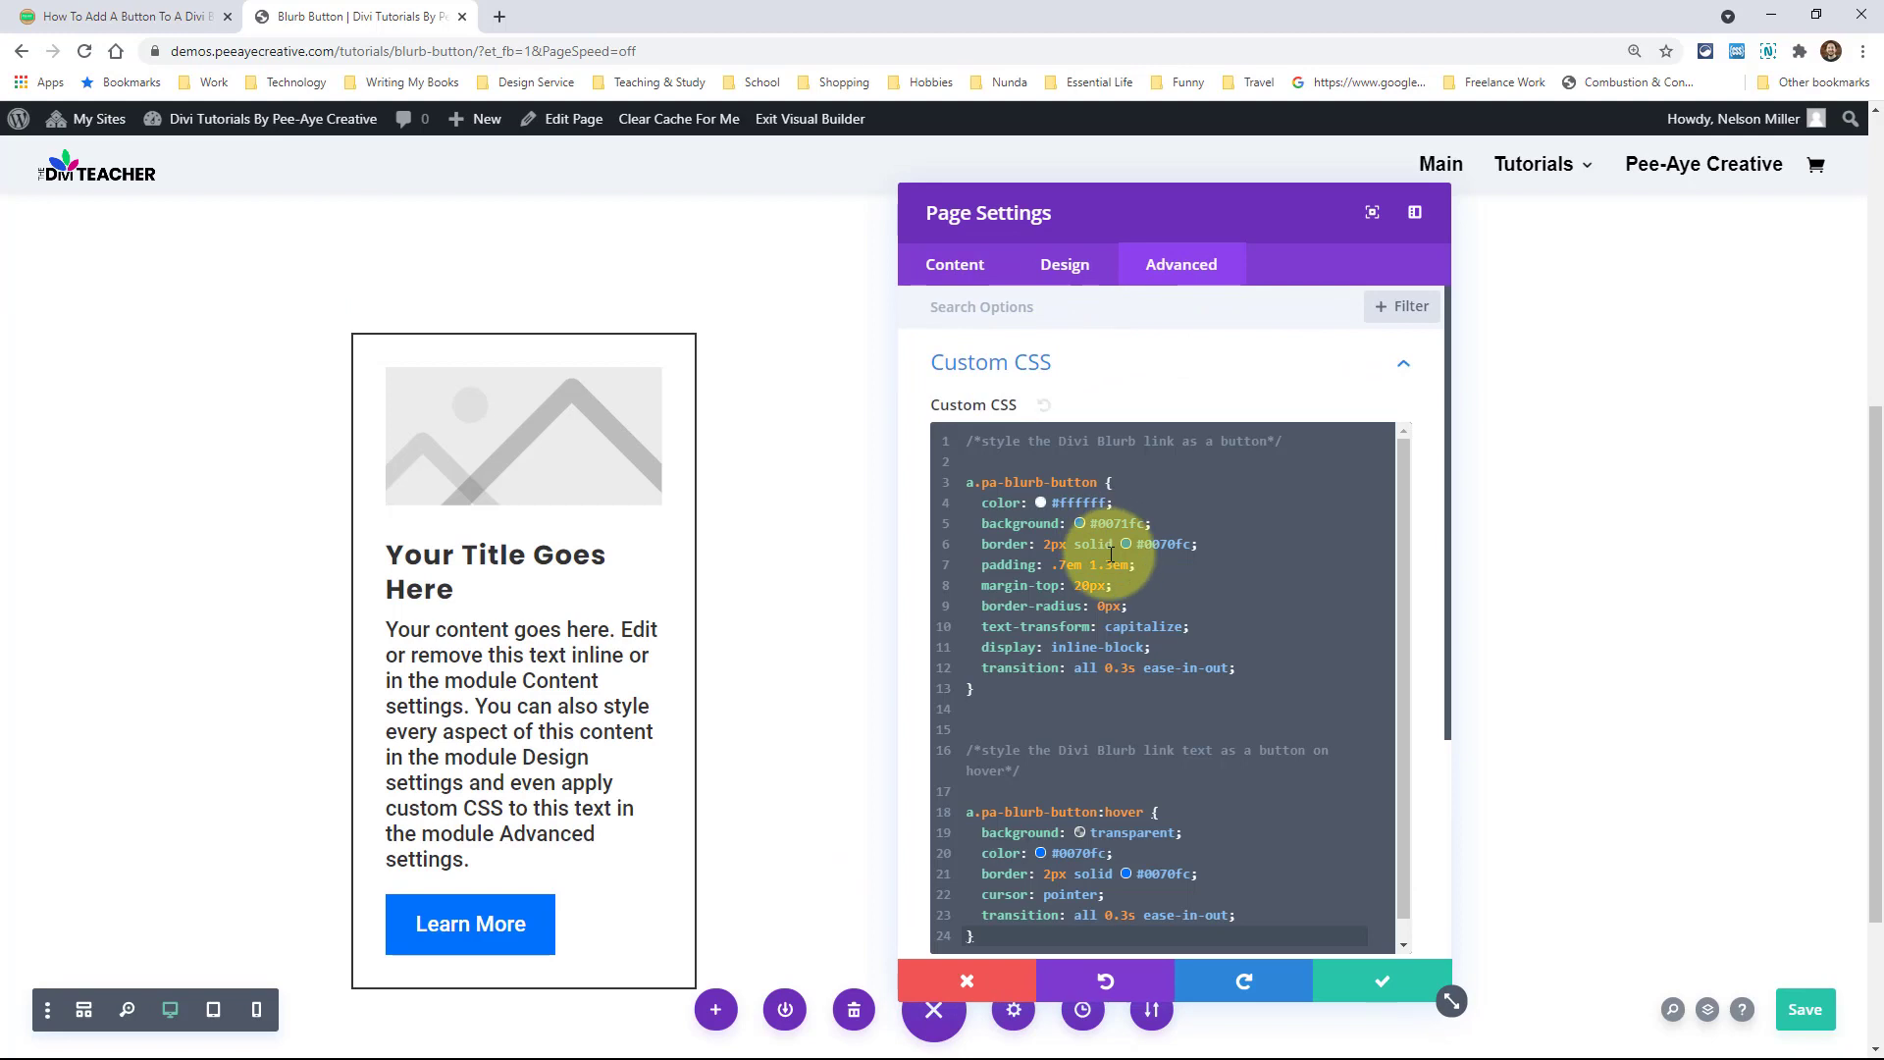
{"action": "left_click", "coordinate": [1242, 667]}
{"action": "left_click", "coordinate": [1186, 645]}
{"action": "key", "text": "Return"}
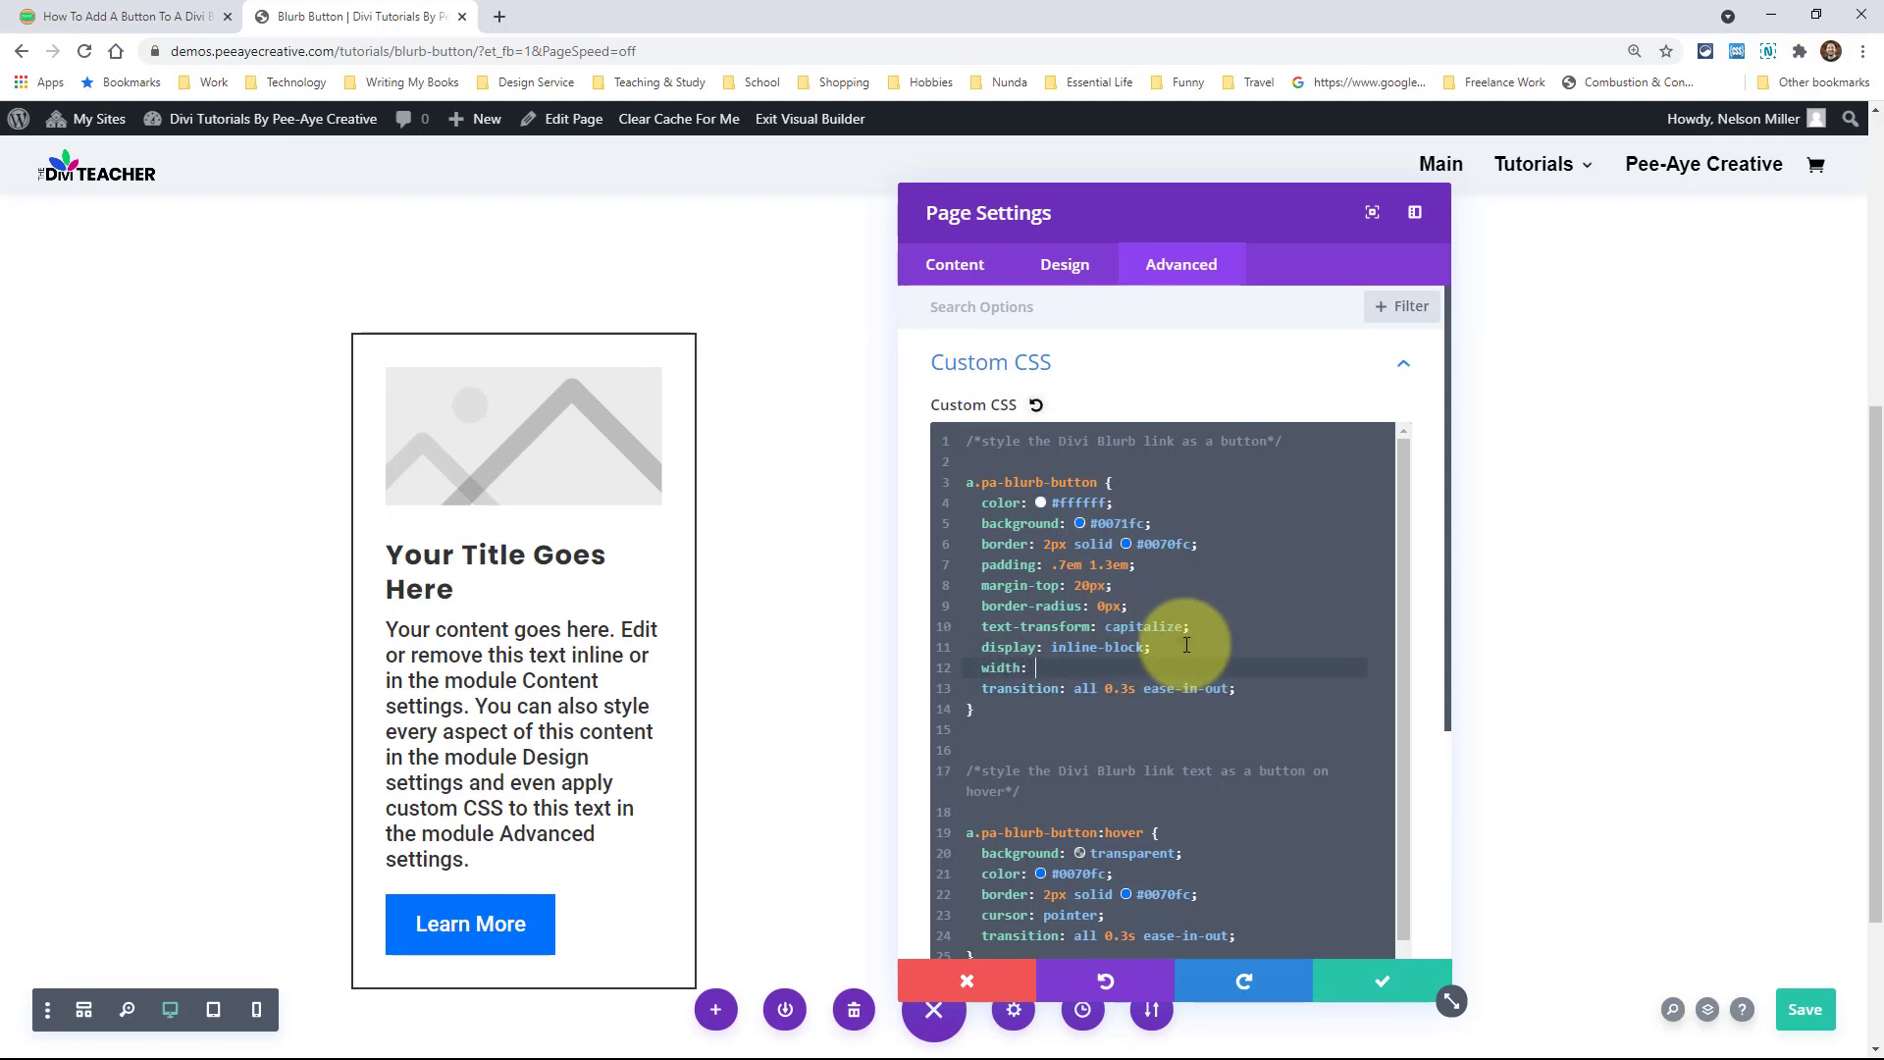
{"action": "type", "text": "width: 100%;"}
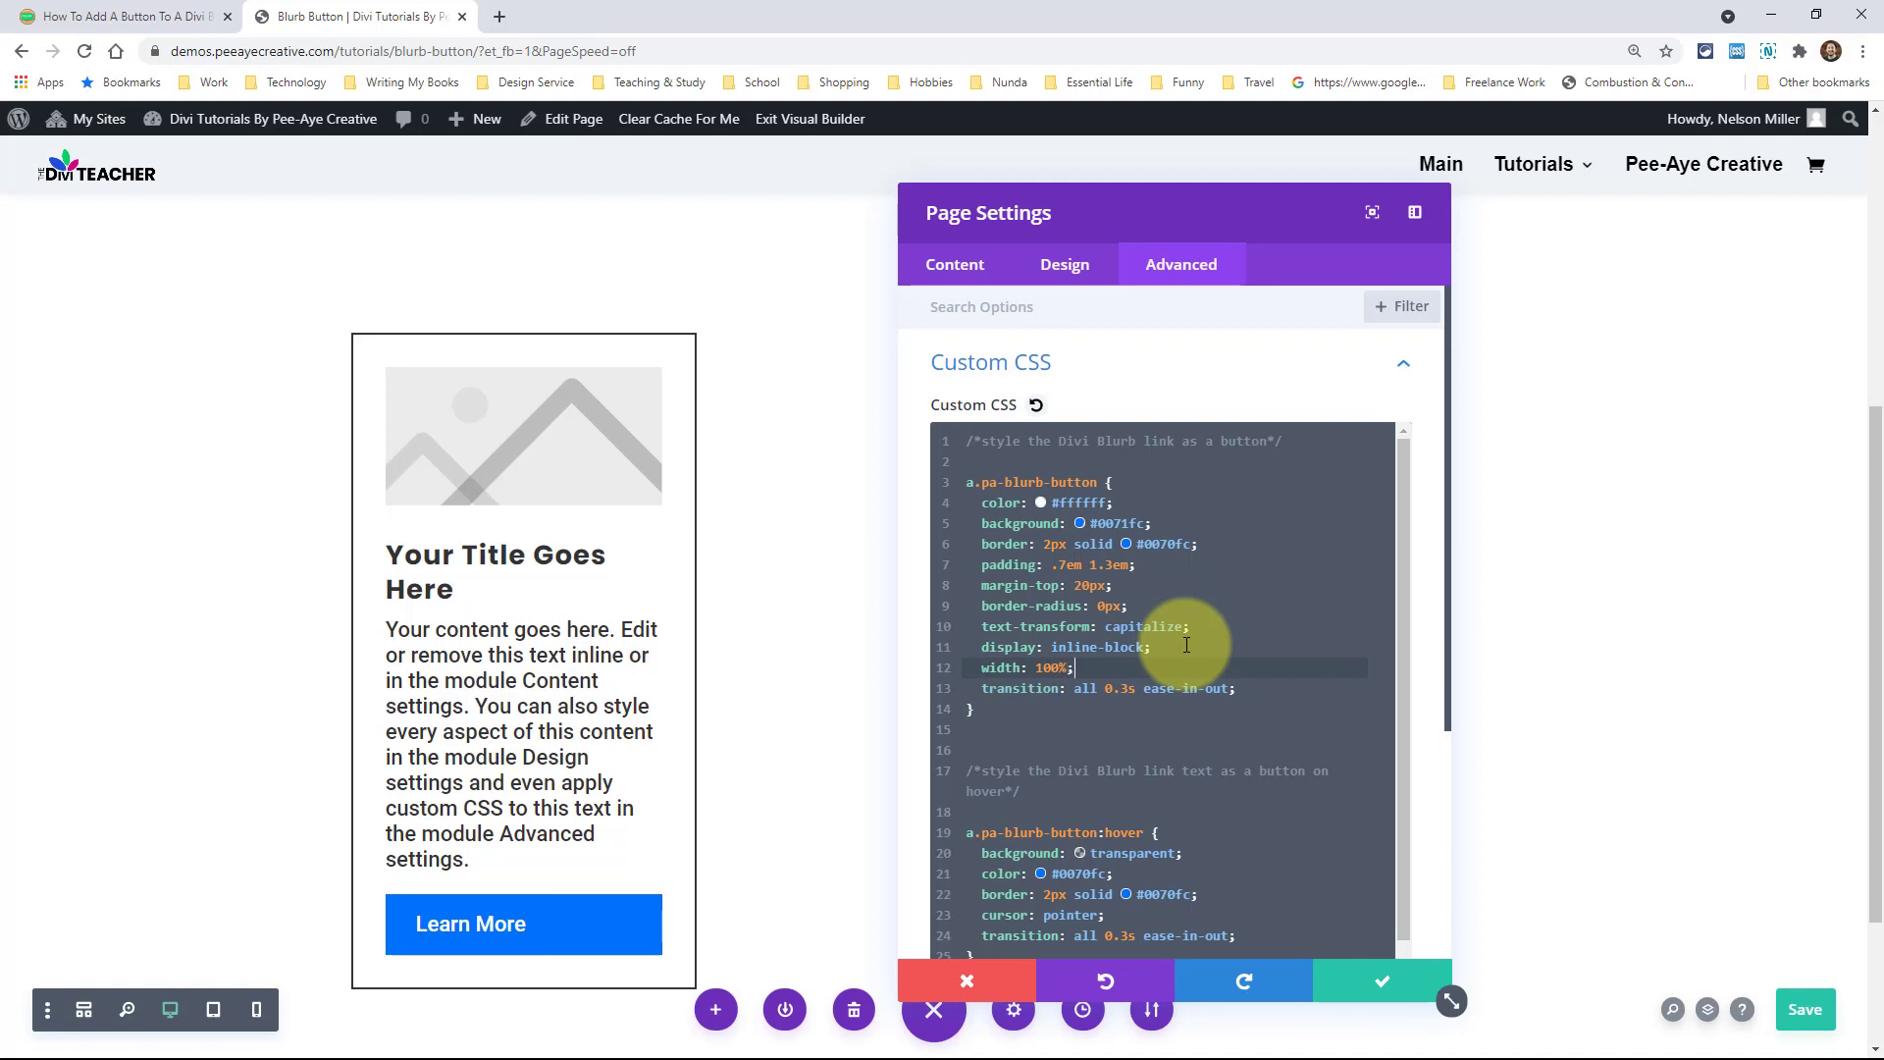
{"action": "key", "text": "Return"}
{"action": "type", "text": "text-align: center;"}
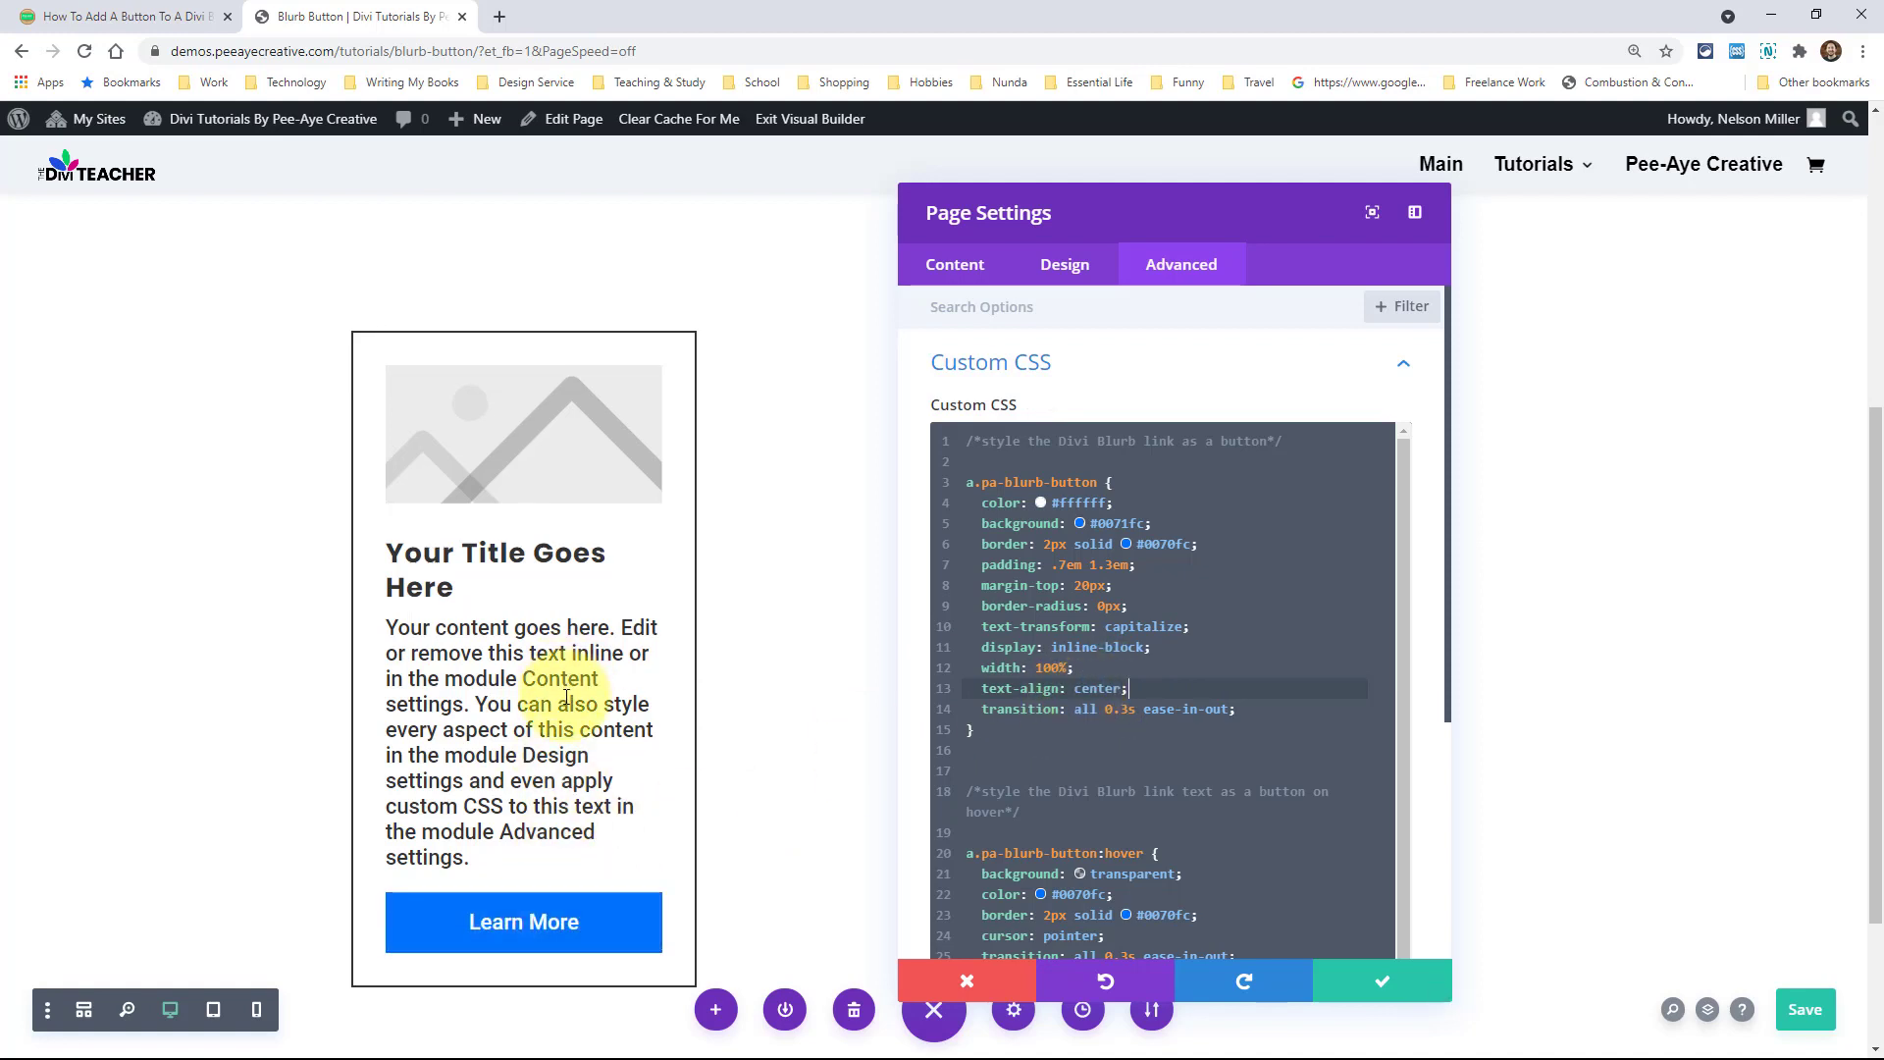
{"action": "scroll", "coordinate": [481, 692], "scroll_direction": "down", "scroll_amount": 2}
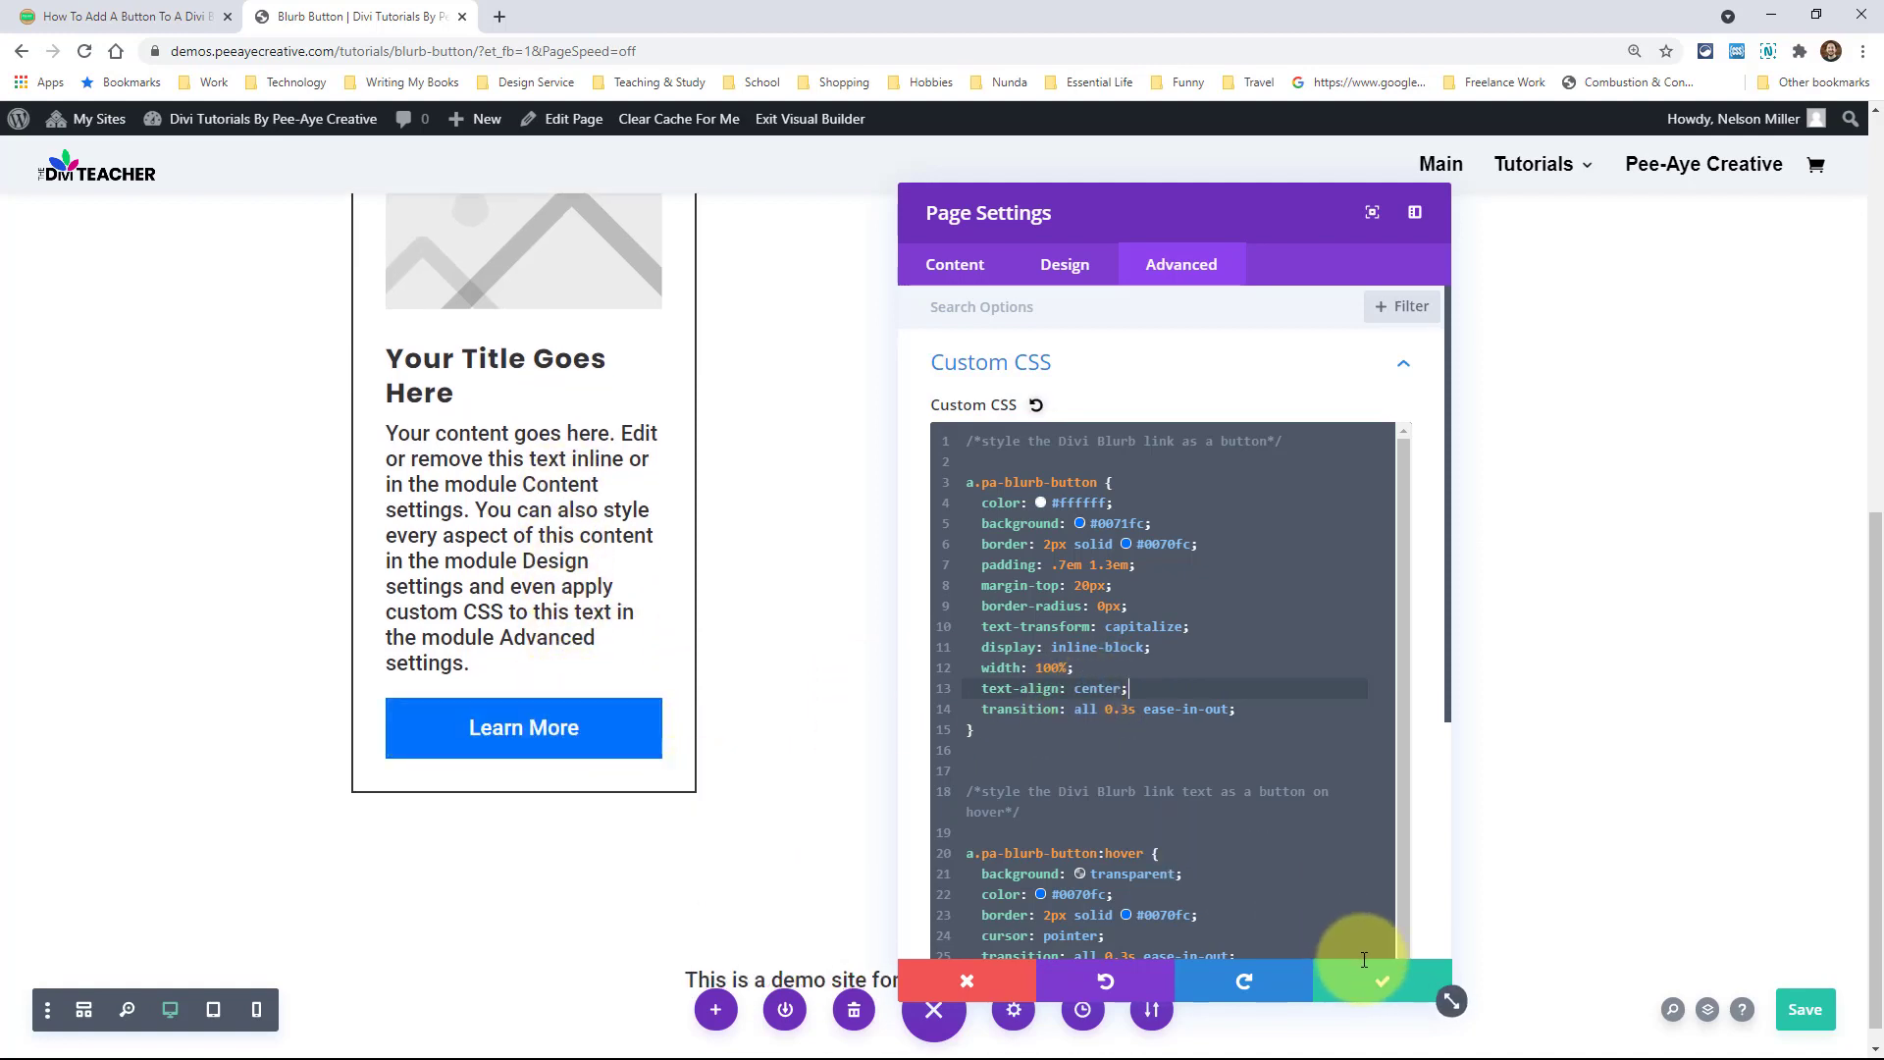
{"action": "left_click", "coordinate": [1390, 984]}
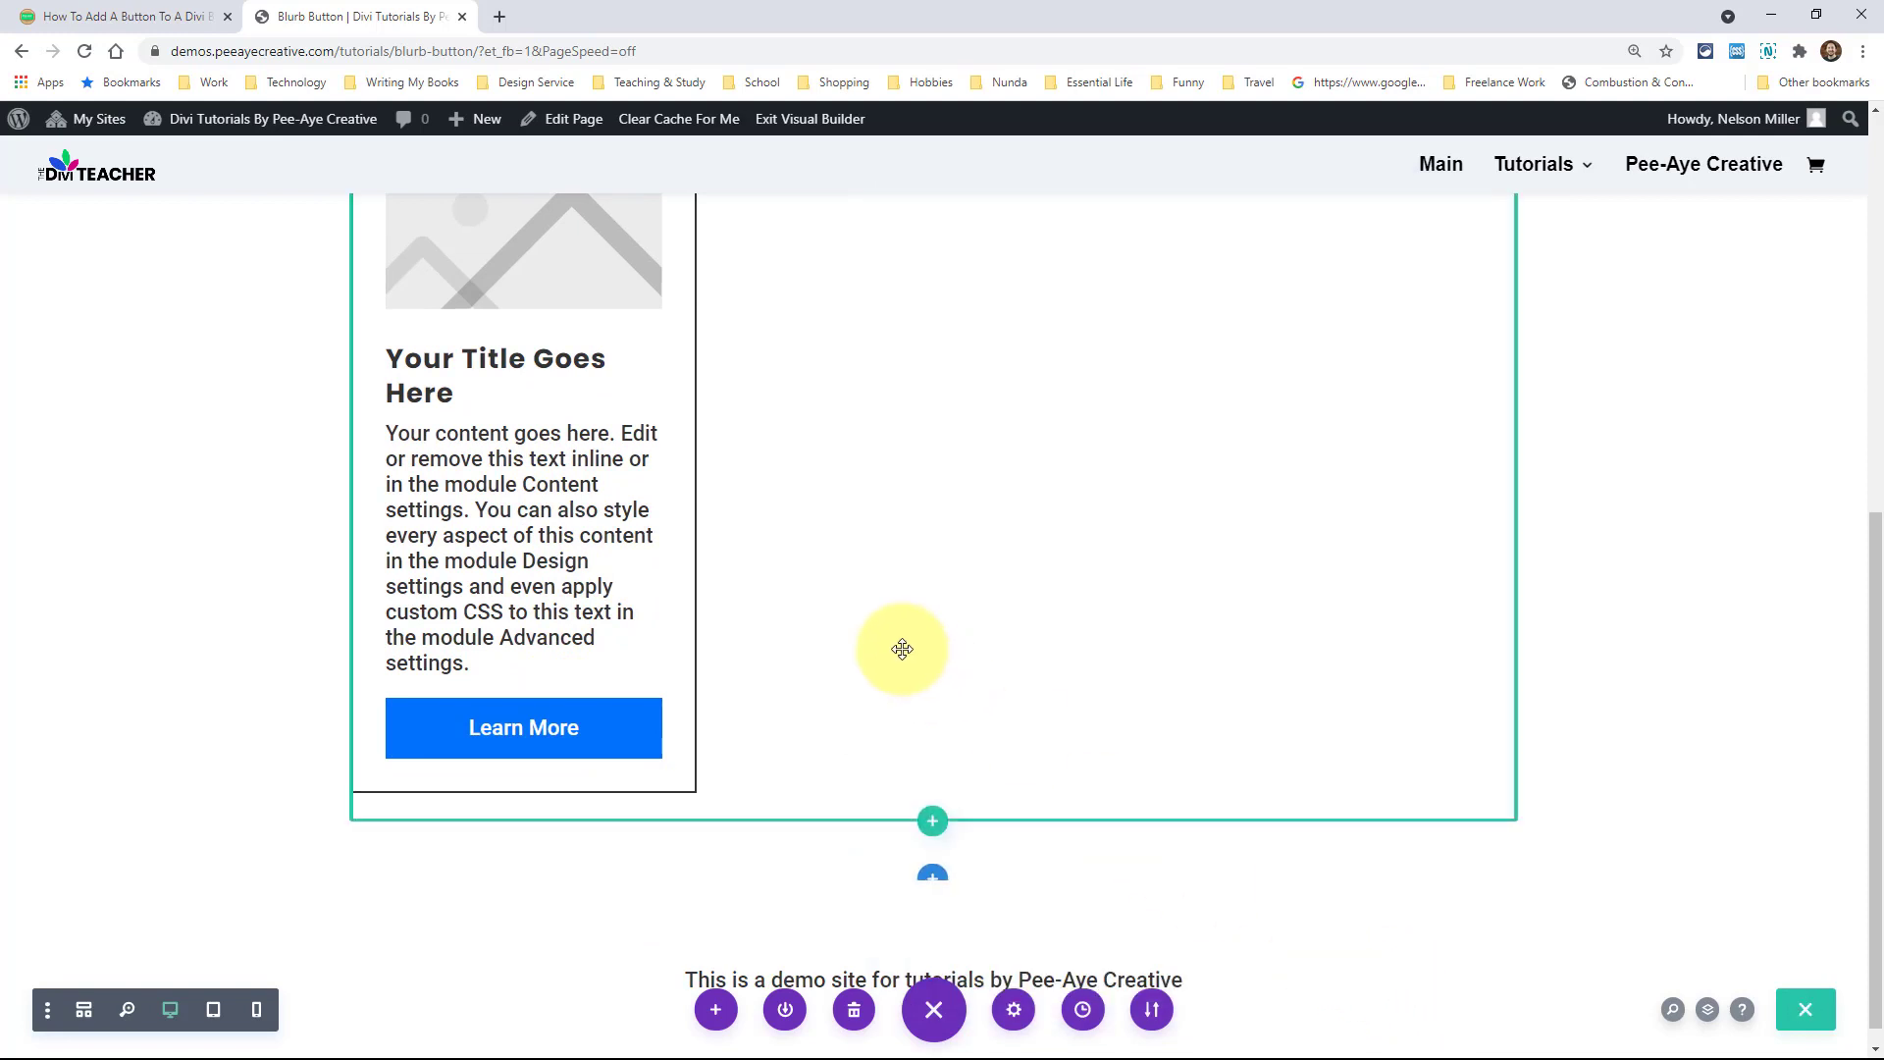
Duplicate the blurb card into the right column and change its link class to pa-blurb-button2
{"action": "scroll", "coordinate": [902, 648], "scroll_direction": "up", "scroll_amount": 1}
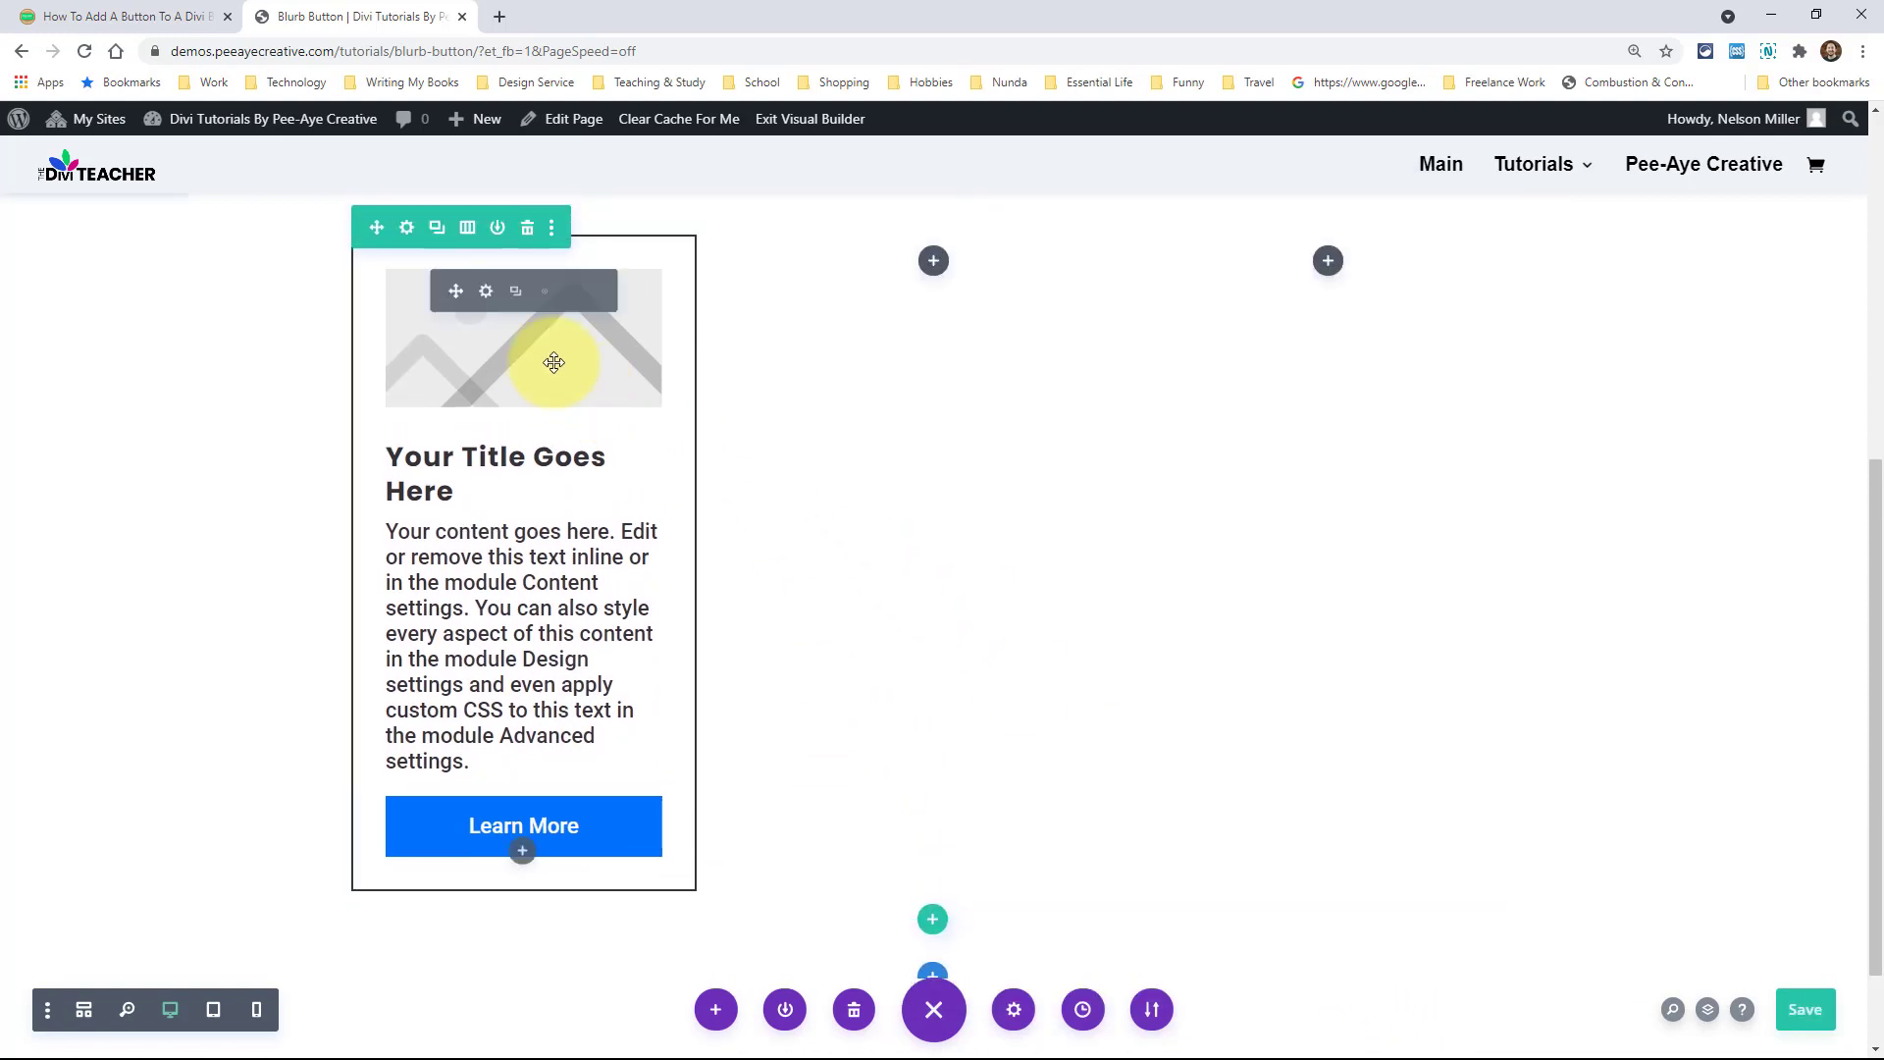
{"action": "left_click", "coordinate": [514, 291]}
{"action": "left_click_drag", "start_coordinate": [490, 290], "coordinate": [949, 304]}
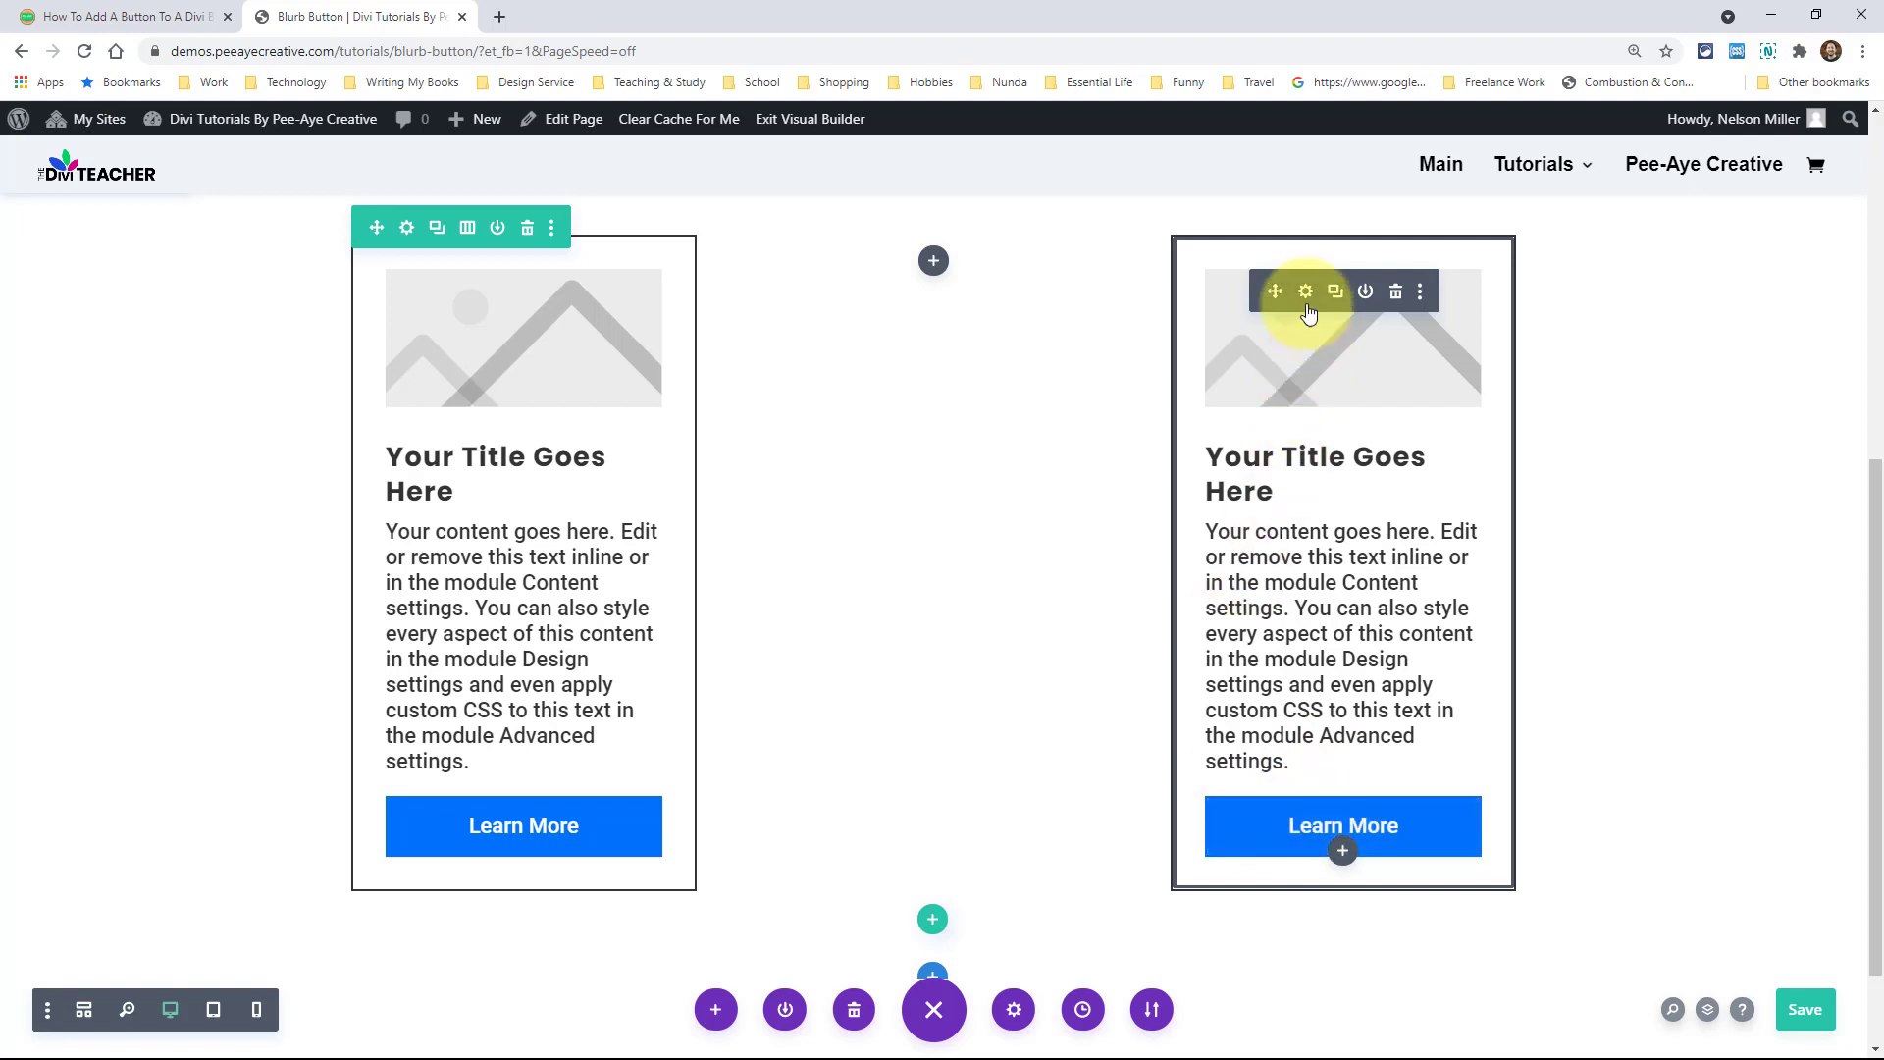
{"action": "left_click", "coordinate": [1306, 293]}
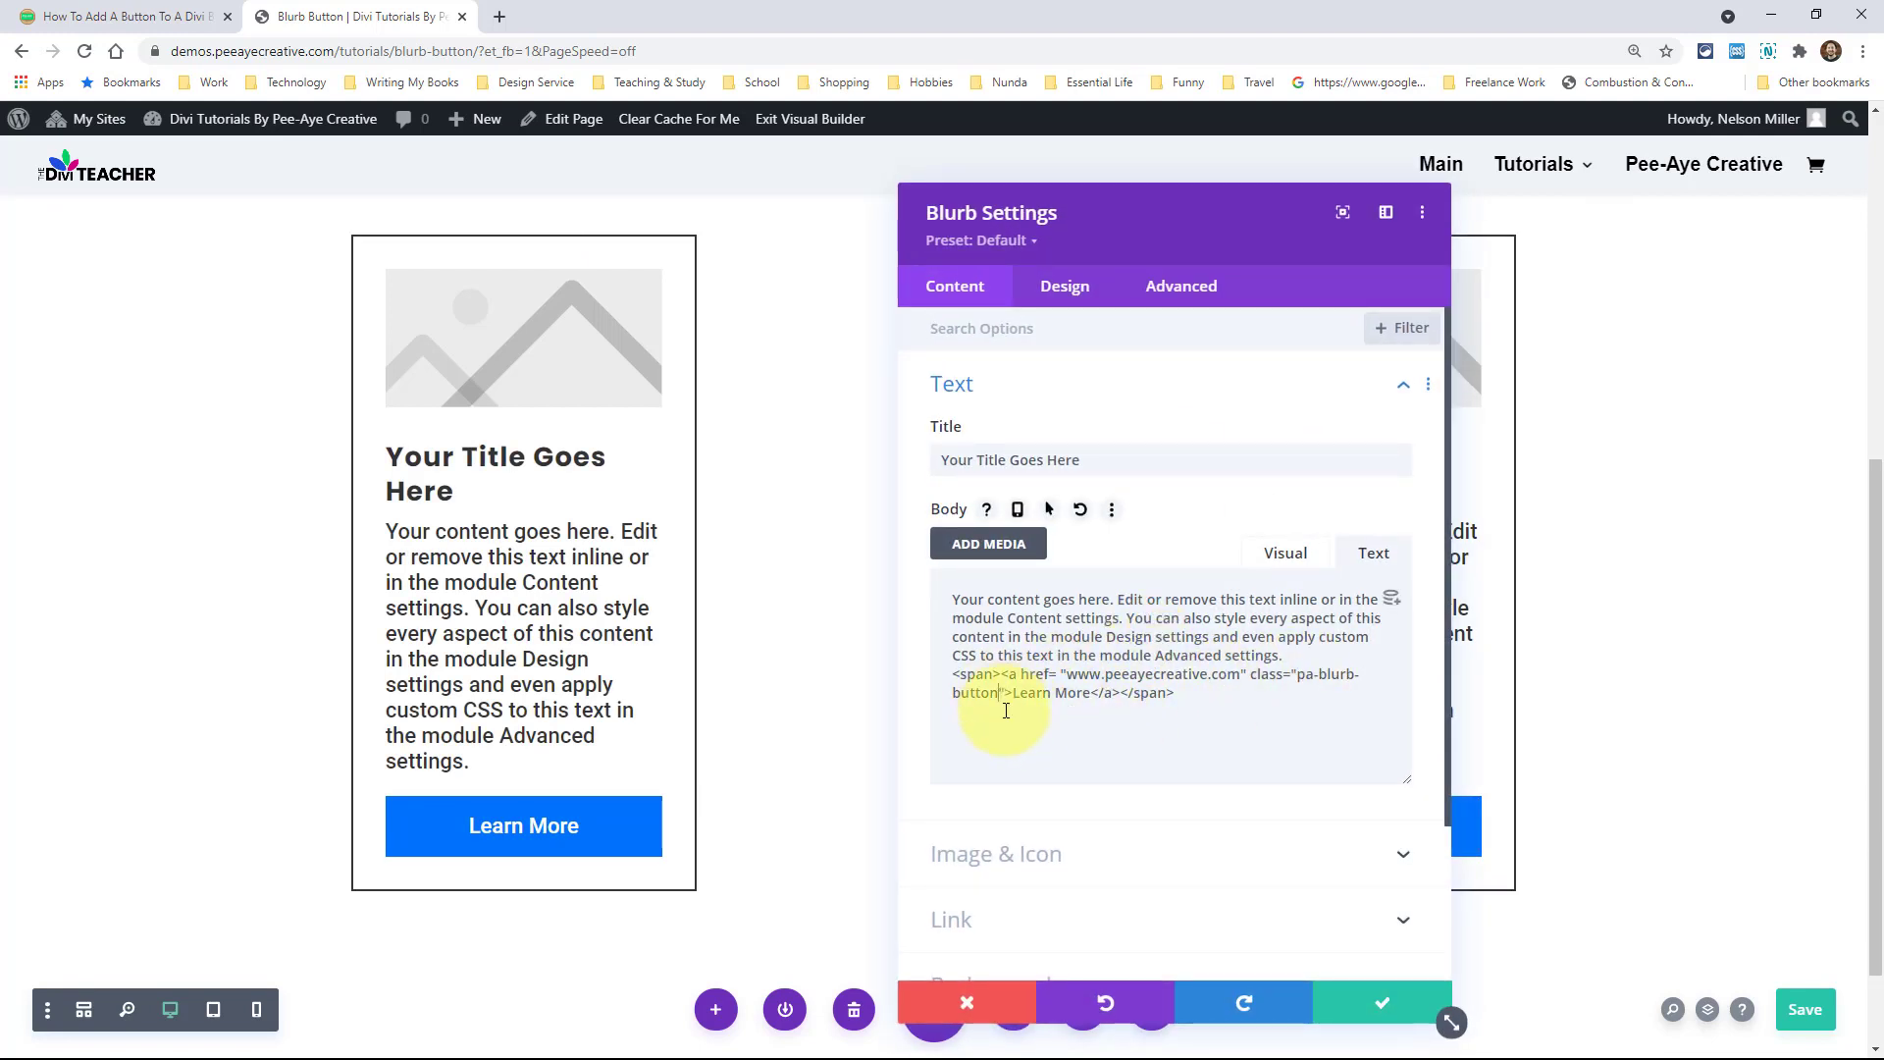
{"action": "type", "text": "2"}
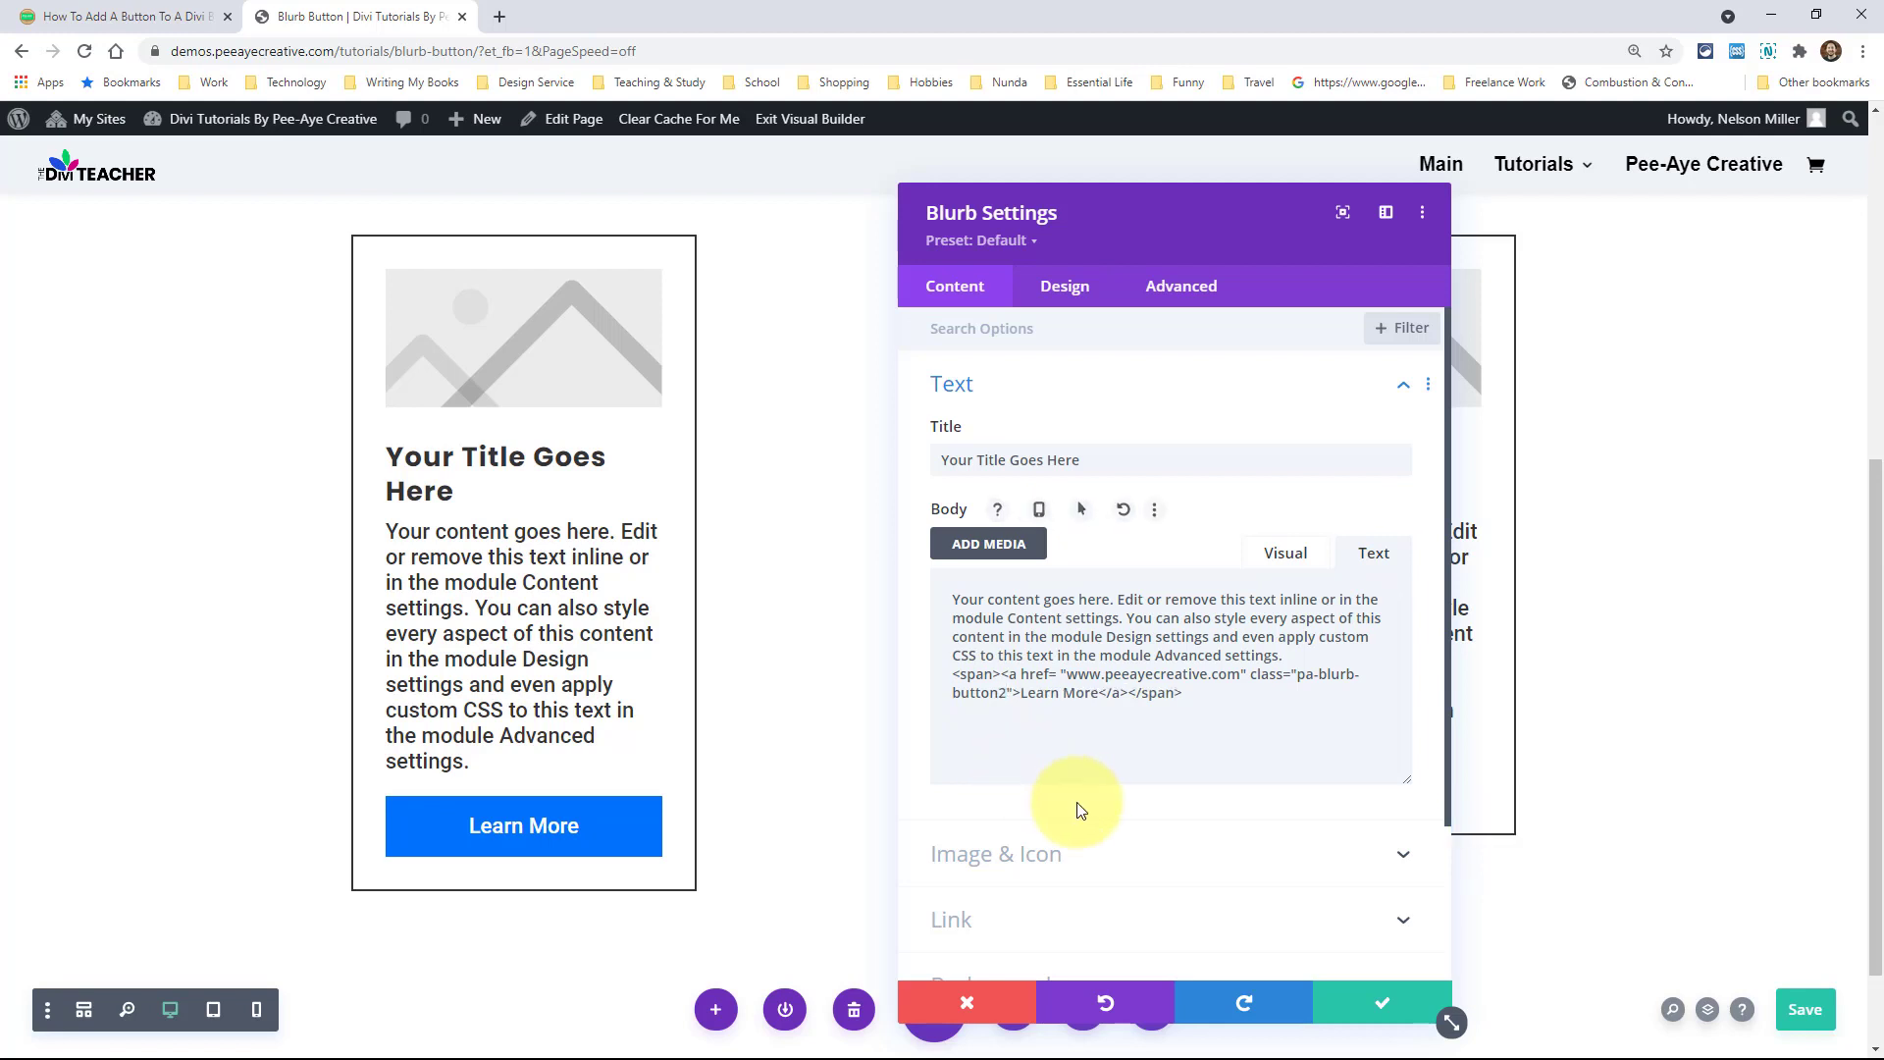
{"action": "left_click", "coordinate": [1362, 1011]}
In Page Settings custom CSS, change a.pa-blurb-button and its :hover selector to a.pa-blurb-button2
{"action": "left_click", "coordinate": [1016, 1011]}
{"action": "left_click", "coordinate": [1168, 264]}
{"action": "left_click", "coordinate": [1021, 367]}
{"action": "scroll", "coordinate": [1051, 820], "scroll_direction": "down", "scroll_amount": 1}
{"action": "left_click", "coordinate": [1099, 461]}
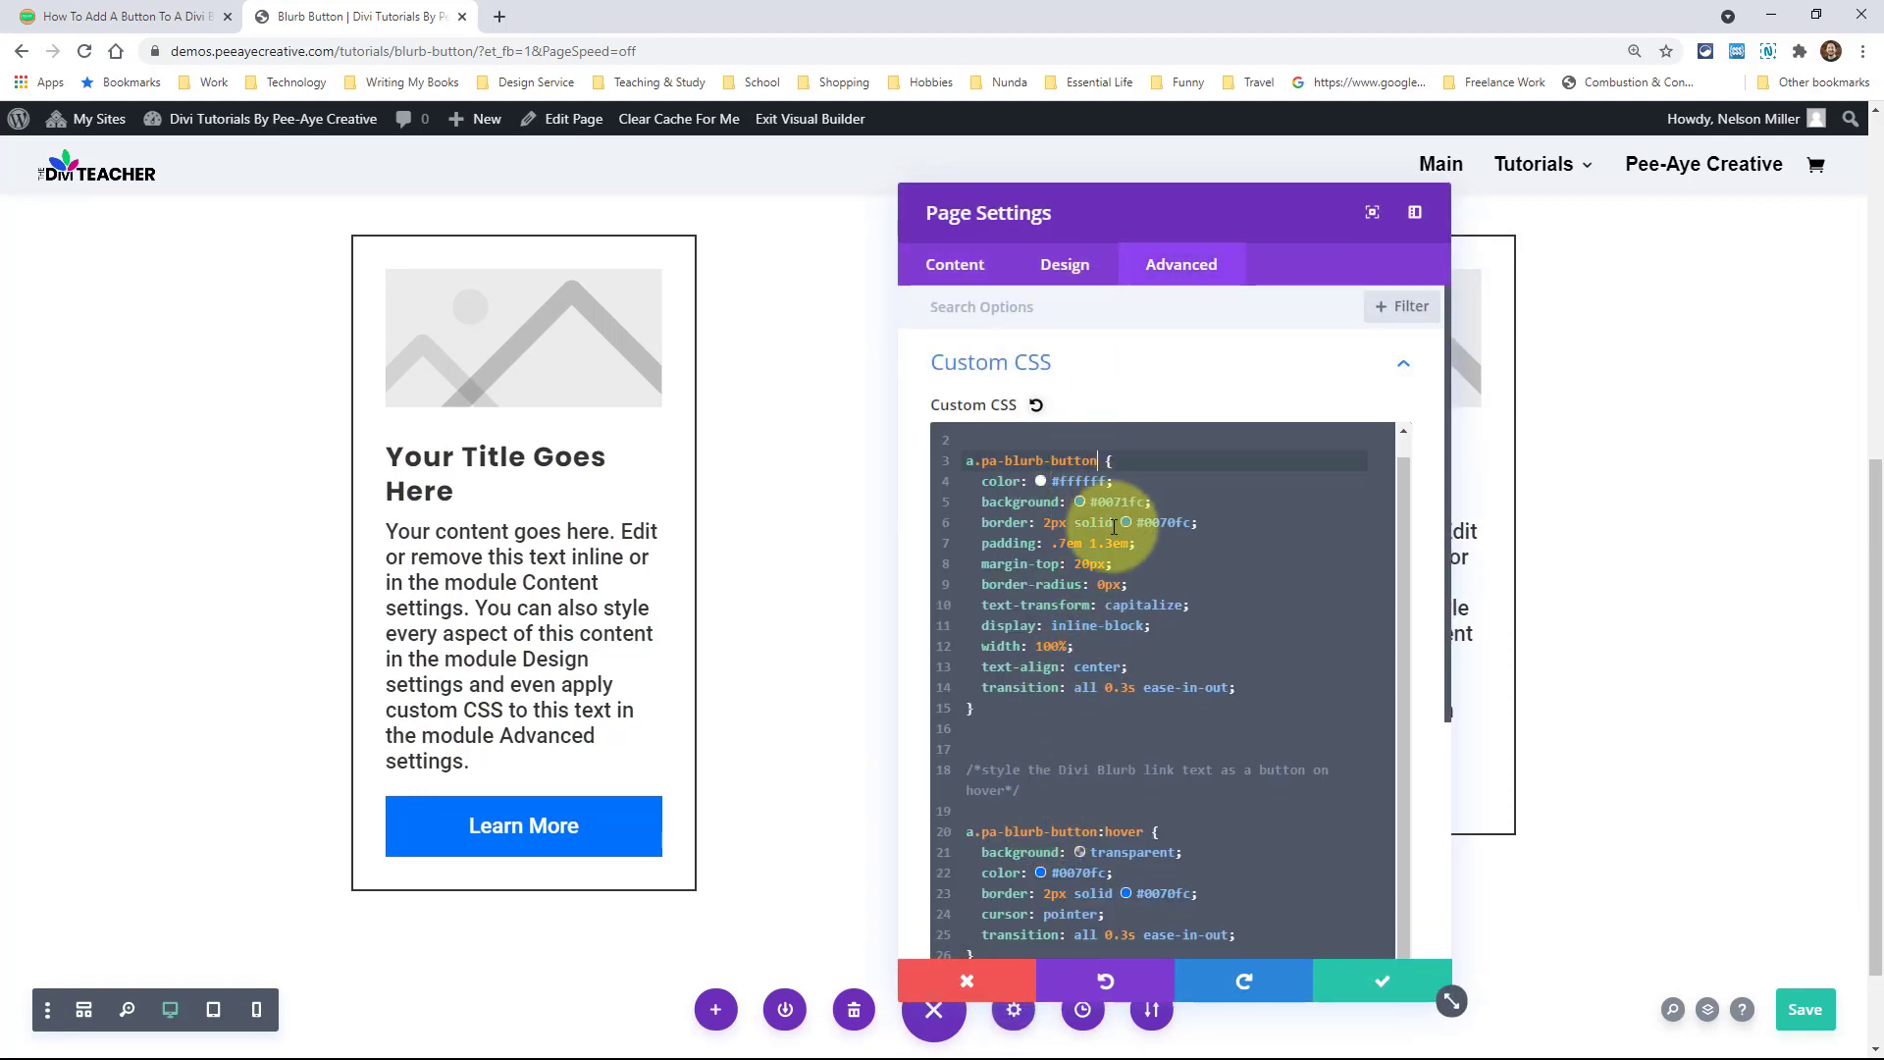
{"action": "type", "text": "2"}
{"action": "left_click", "coordinate": [1100, 832]}
{"action": "type", "text": "2"}
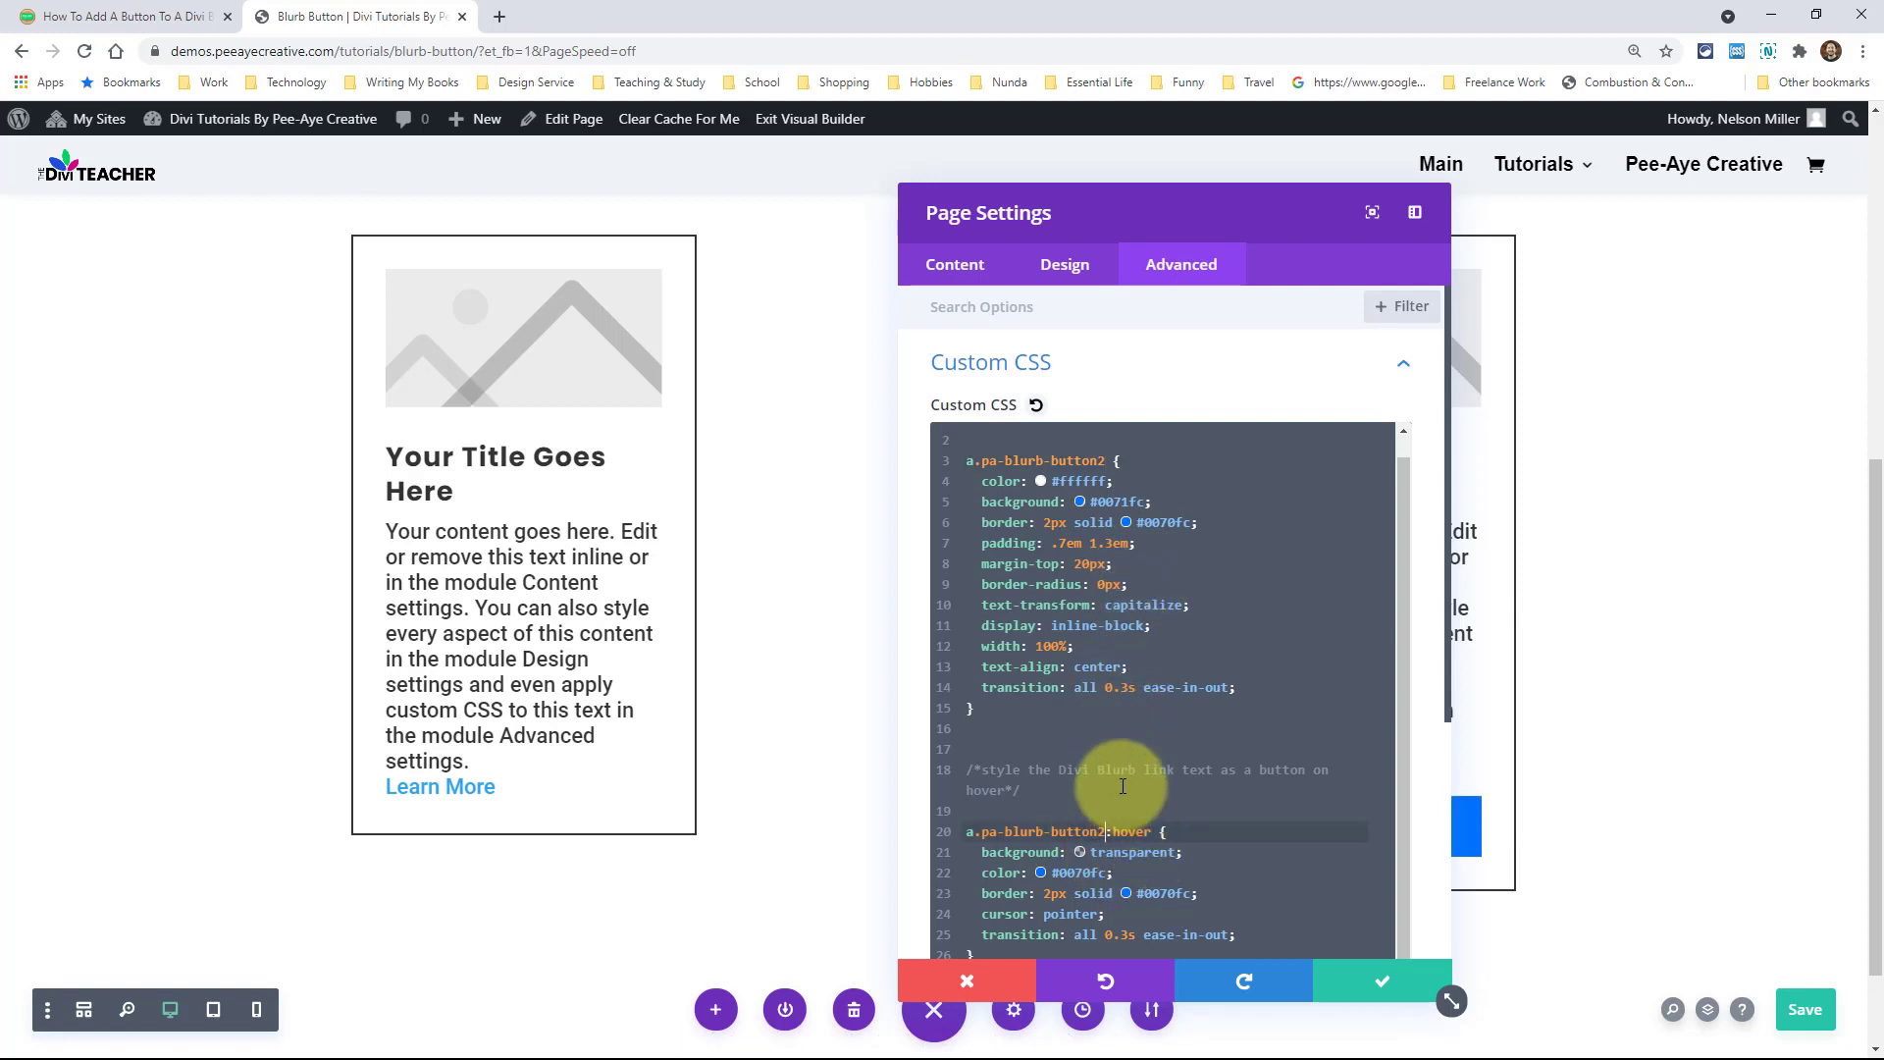